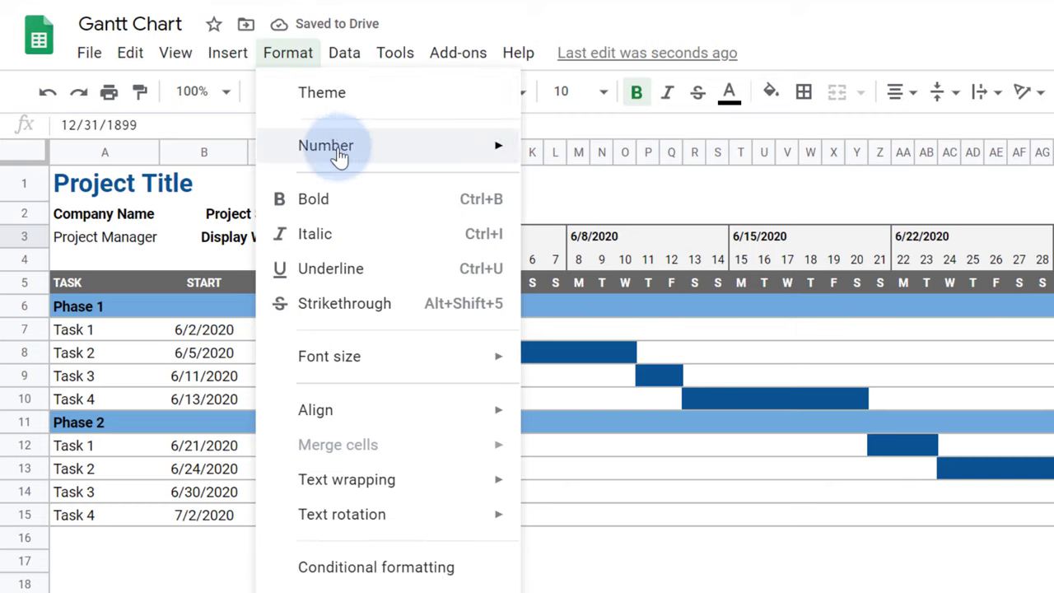
# Extend the first timeline date formula in F4 to =$D$2-WEEKDAY(D2,3)+(D3-1)*7
pyautogui.moveTo(340, 157)
pyautogui.click(568, 85)
pyautogui.doubleClick(417, 260)
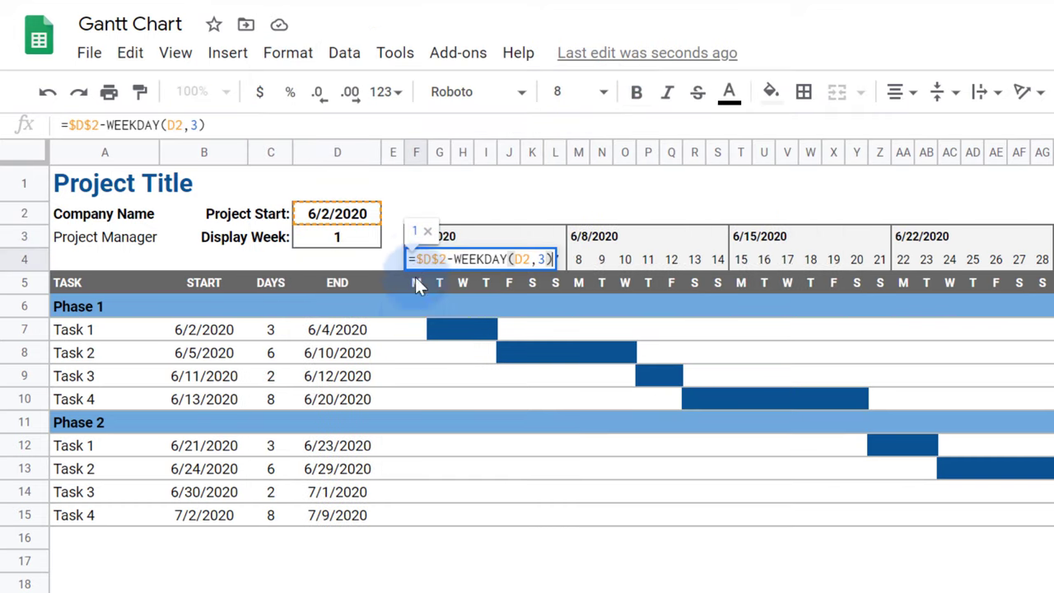
pyautogui.write('+(')
pyautogui.click(334, 245)
pyautogui.write('-1)*7')
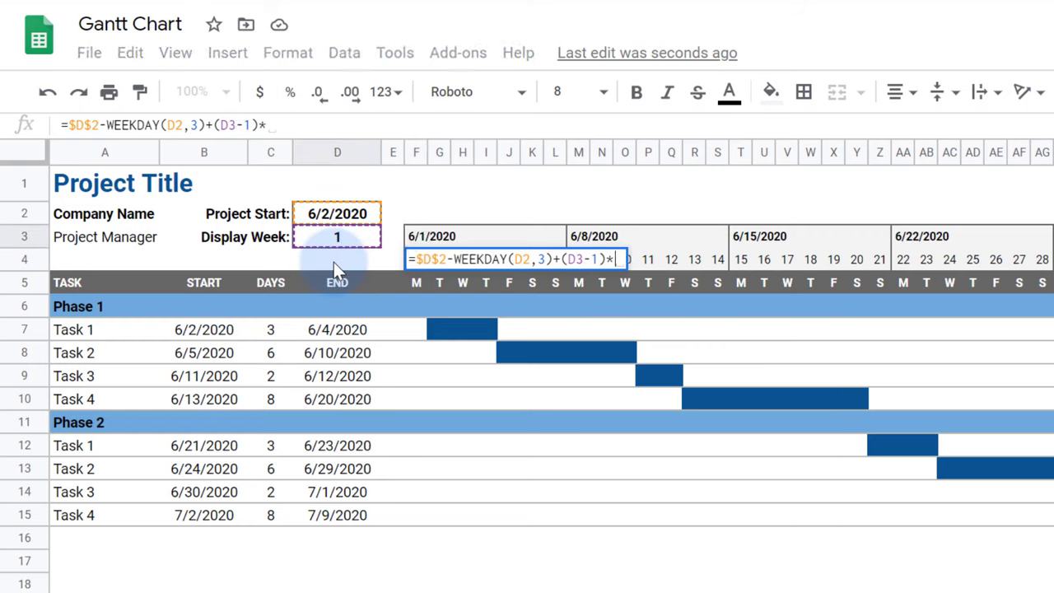
pyautogui.press('Return')
# Test the timeline shift by setting the Display Week in D3 to 3 and returning it to 1
pyautogui.click(336, 245)
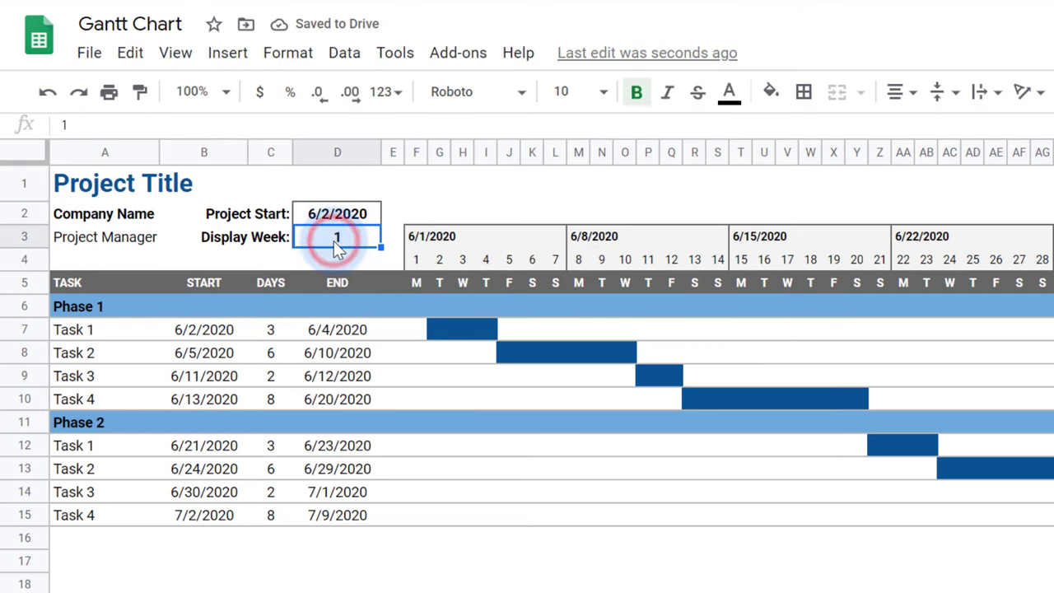
pyautogui.press('Return')
pyautogui.click(336, 246)
pyautogui.write('3')
pyautogui.press('Return')
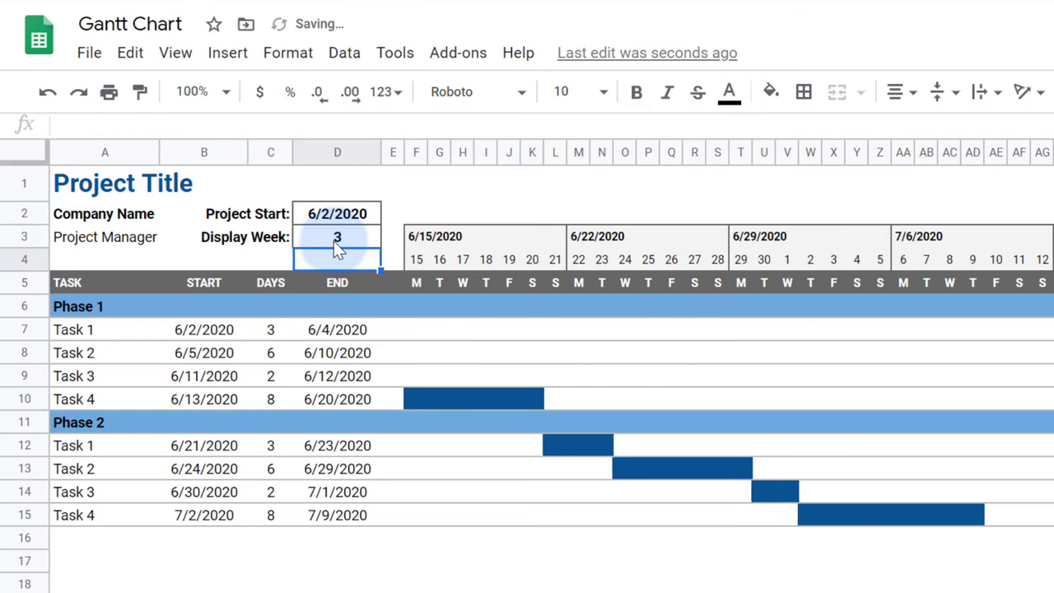
pyautogui.click(336, 245)
pyautogui.write('1')
pyautogui.press('Return')
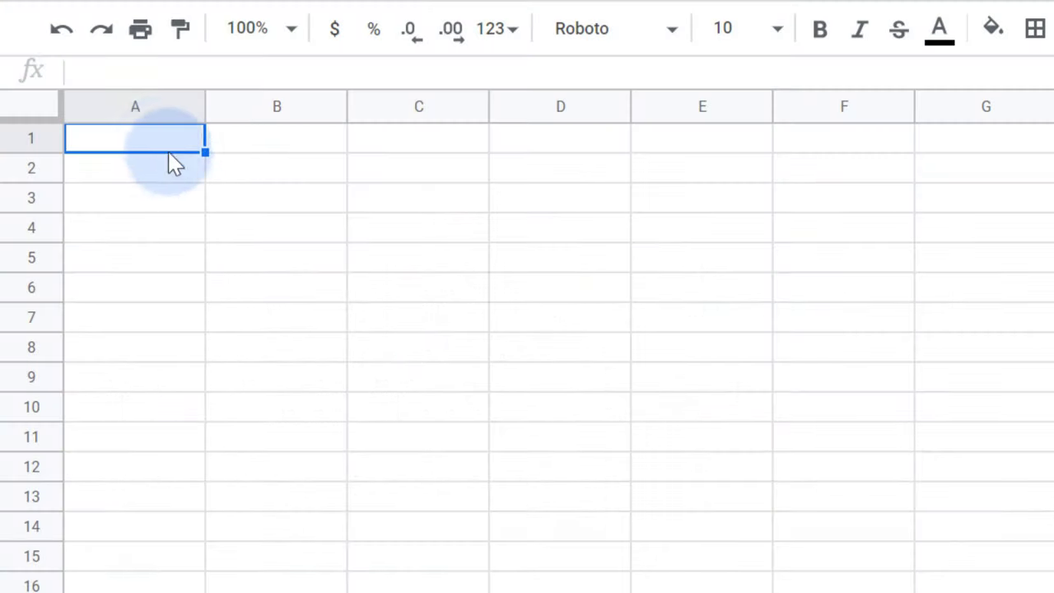
# Enter Project Title, Company Name and Project Manager in cells A1 to A3 of the blank sheet
pyautogui.click(156, 149)
pyautogui.write('Project Title')
pyautogui.press('Return')
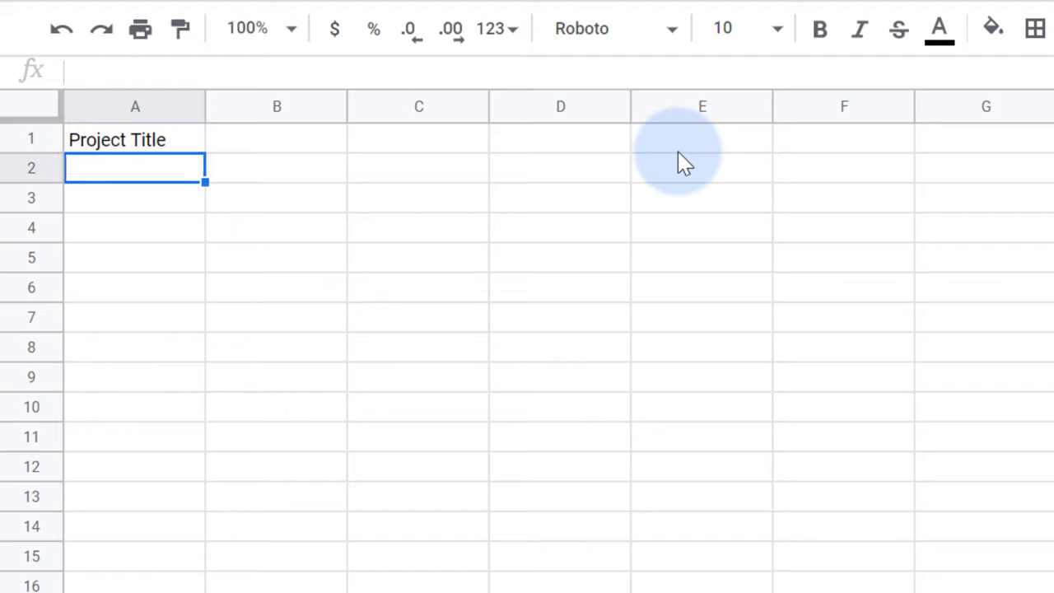
pyautogui.write('Company Name')
pyautogui.press('Return')
pyautogui.write('Project Manager')
pyautogui.press('Tab')
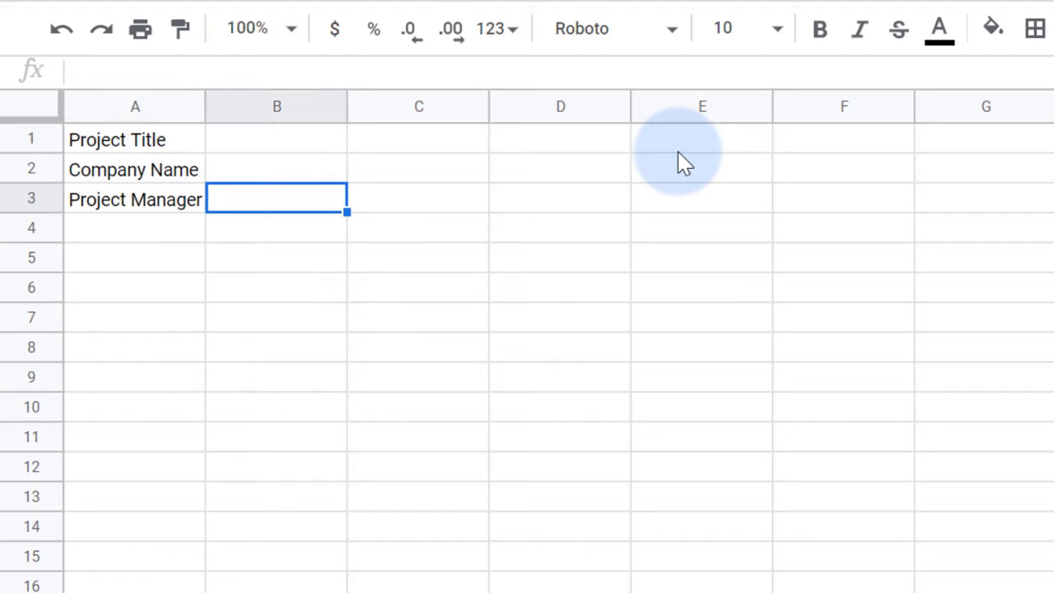
# Enter the label "Project Start:" in C2 and the date 6/2/2020 in D2
pyautogui.press('Tab')
pyautogui.press('Up')
pyautogui.write('Project Start:')
pyautogui.press('Tab')
pyautogui.write('6/2/')
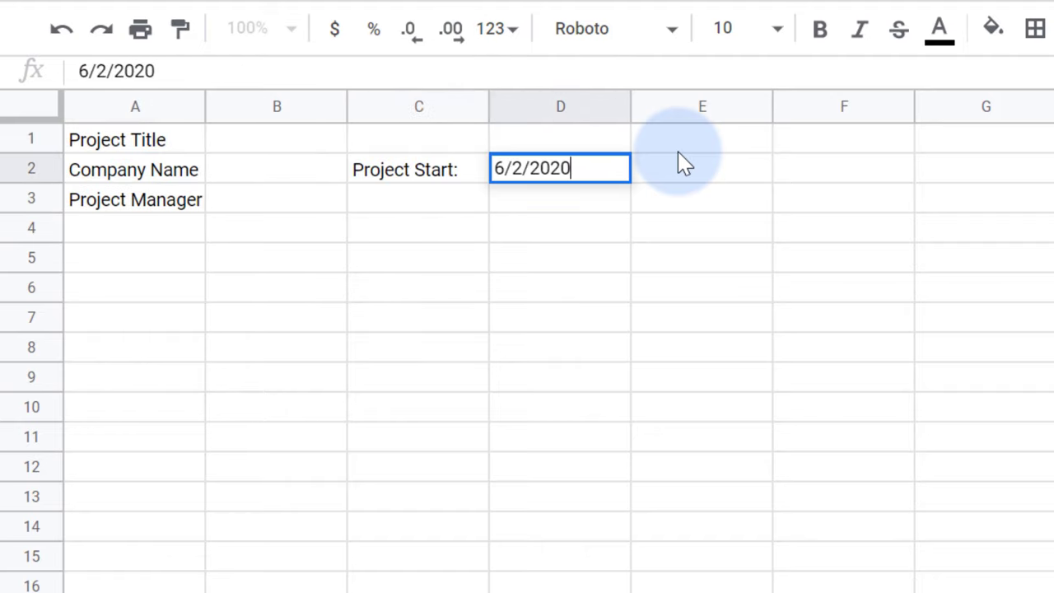
pyautogui.write('2020')
# Enter the column headers TASK, START, DAYS and END in cells A5 to D5
pyautogui.press('Down')
pyautogui.press('Down')
pyautogui.press('Down')
pyautogui.press('Left')
pyautogui.press('Left')
pyautogui.press('Left')
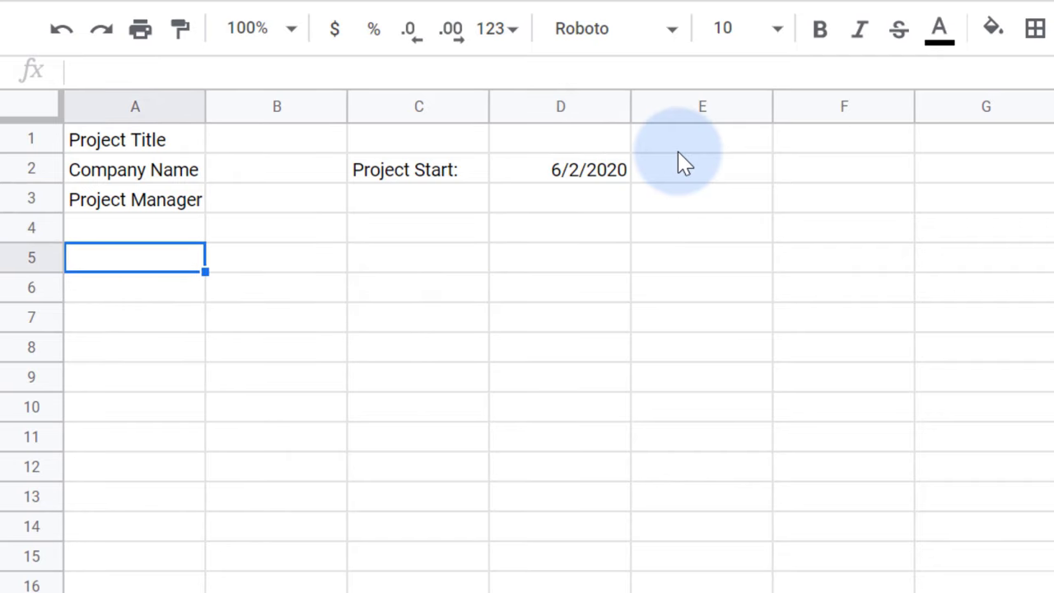
pyautogui.write('TASK')
pyautogui.press('Tab')
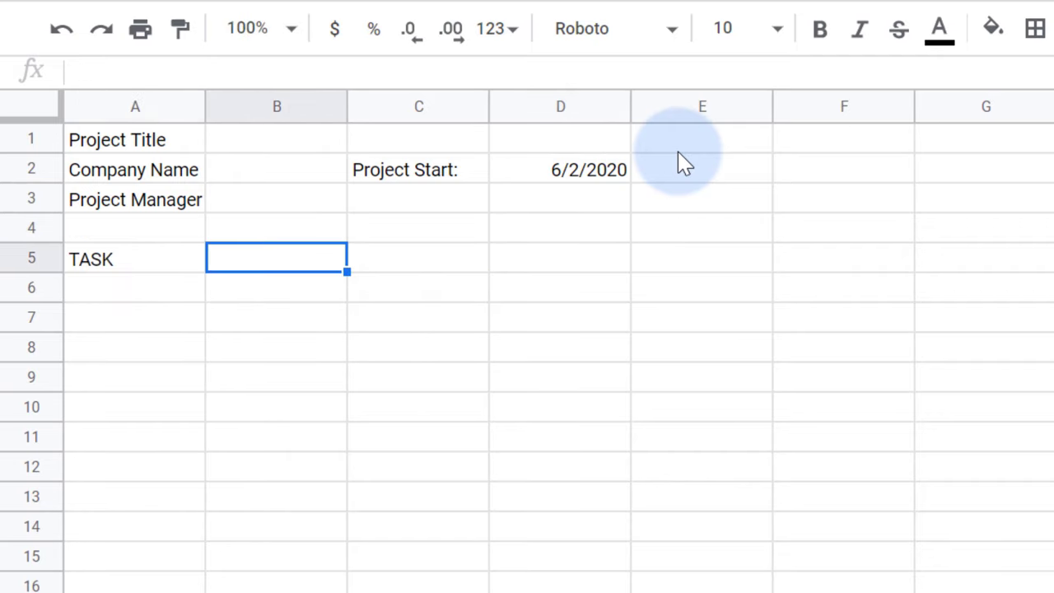
pyautogui.write('START')
pyautogui.press('Tab')
pyautogui.write('DAYS')
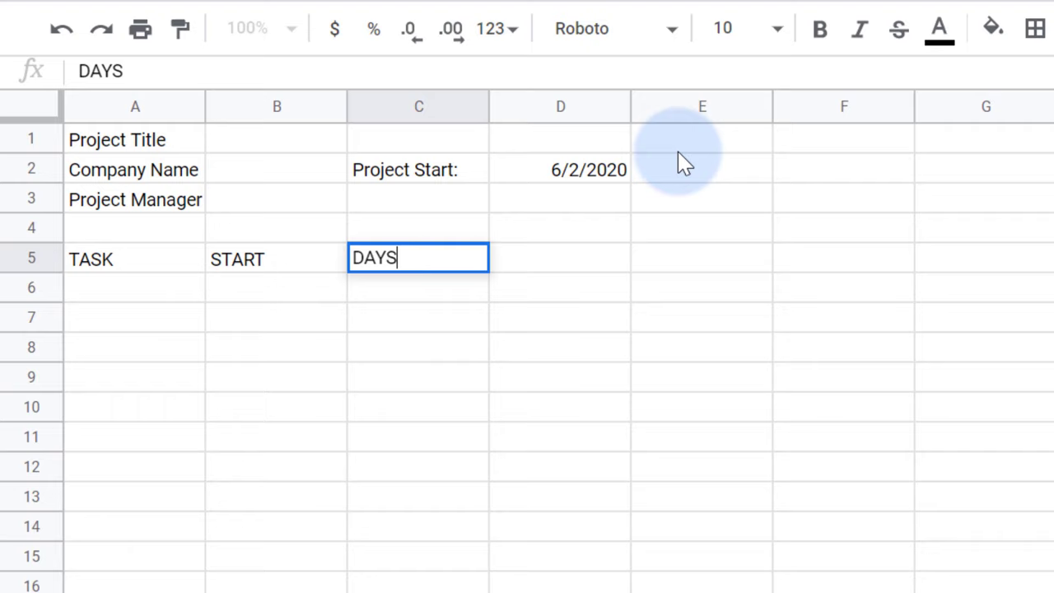
pyautogui.press('Tab')
pyautogui.write('END')
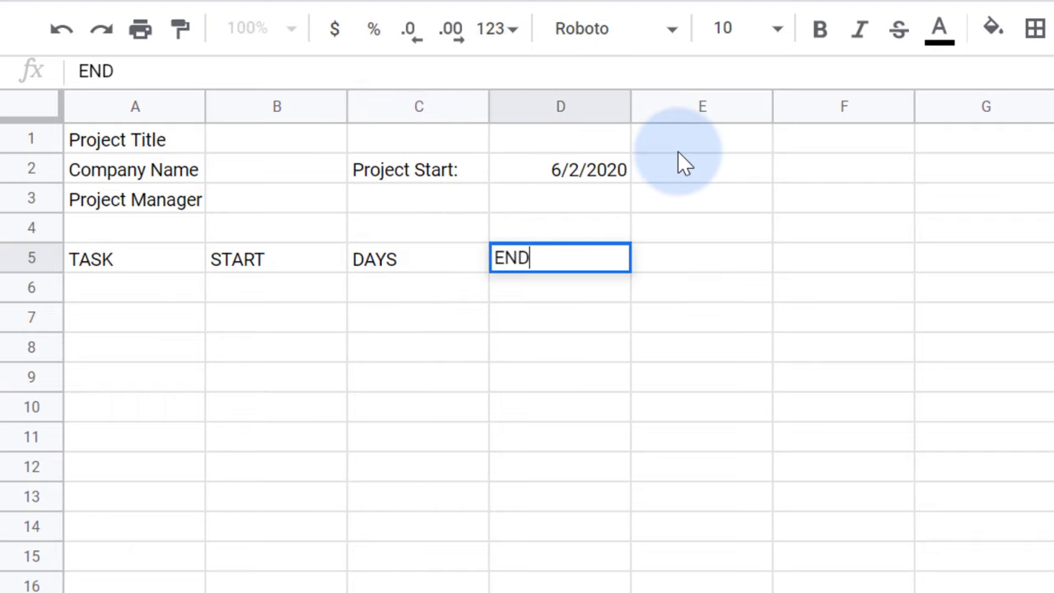
# Enter Phase 1, Task 1 and Task 2 from A6 downward and extend the task series to Task 4 in A10
pyautogui.click(157, 290)
pyautogui.write('Phase 1')
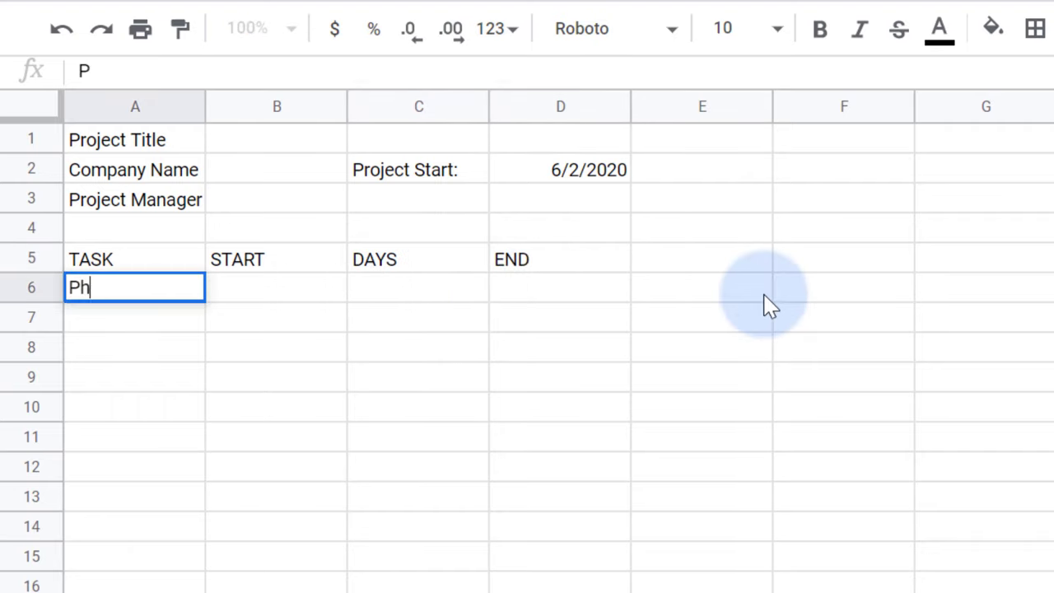
pyautogui.press('Return')
pyautogui.write('Task 1')
pyautogui.press('Return')
pyautogui.write('Task 2')
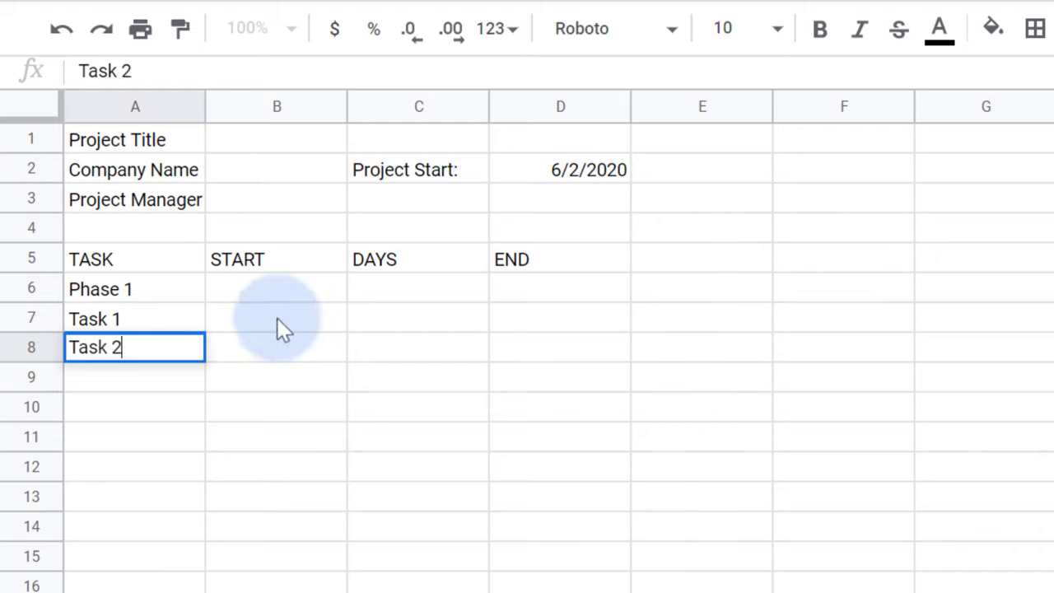
pyautogui.click(171, 324)
pyautogui.moveTo(202, 332); pyautogui.dragTo(208, 420)
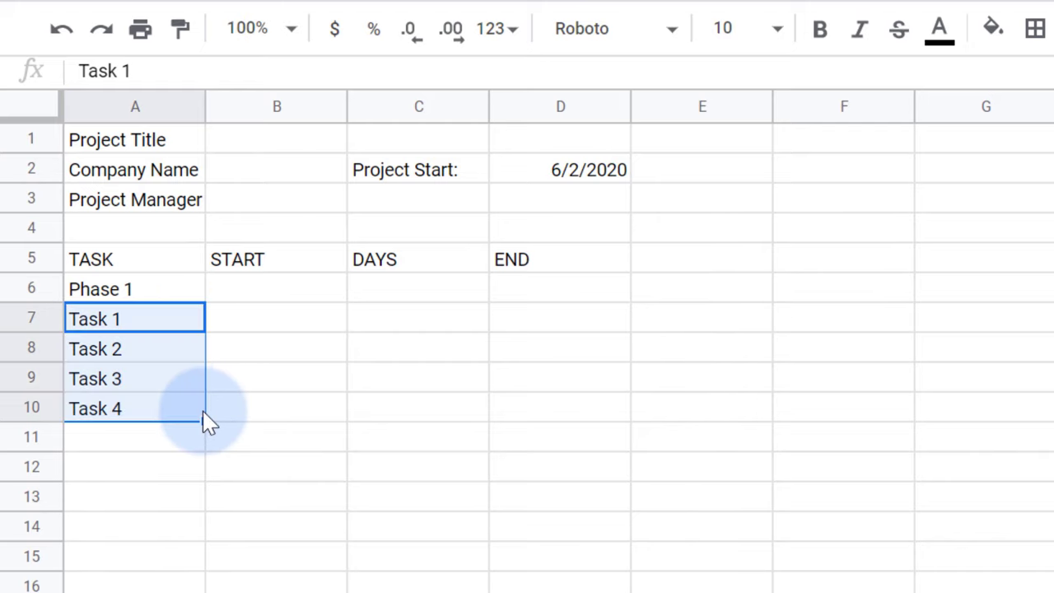
# Give Phase 1's Task 1 a start date of 6/2/2020 and a duration of 3 days in row 7
pyautogui.click(274, 328)
pyautogui.write('6/2/2020')
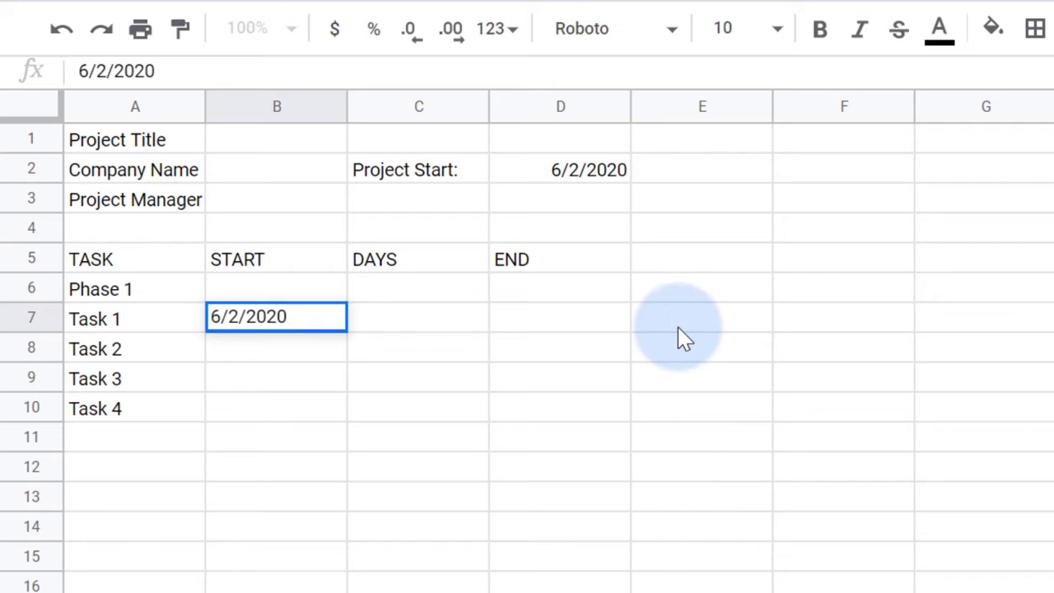
pyautogui.press('Tab')
pyautogui.write('3')
pyautogui.press('Tab')
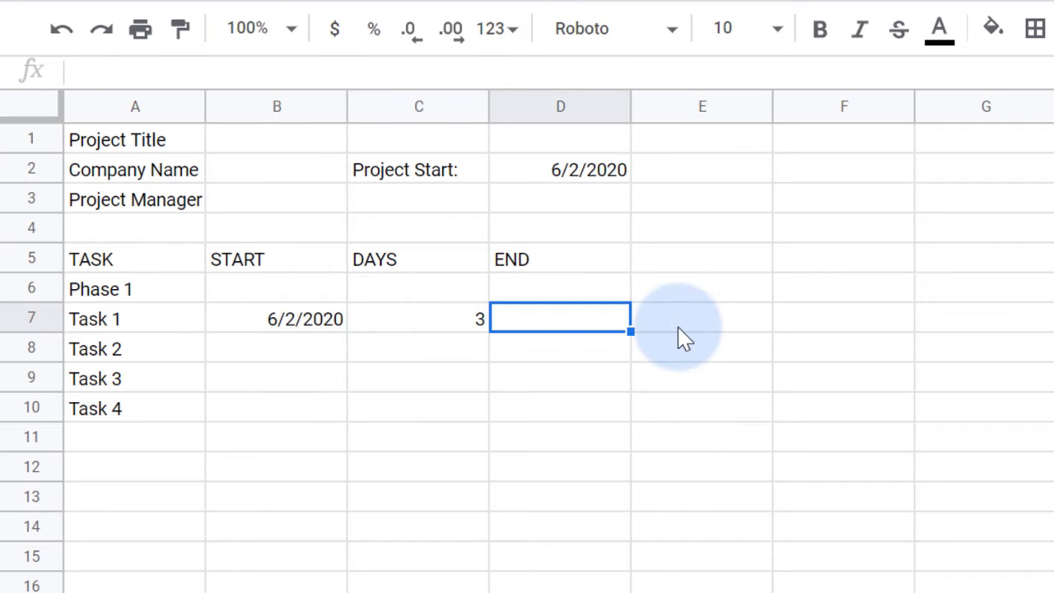
# Calculate Task 1's end date in D7 with the formula =B7+C7-1
pyautogui.write('=')
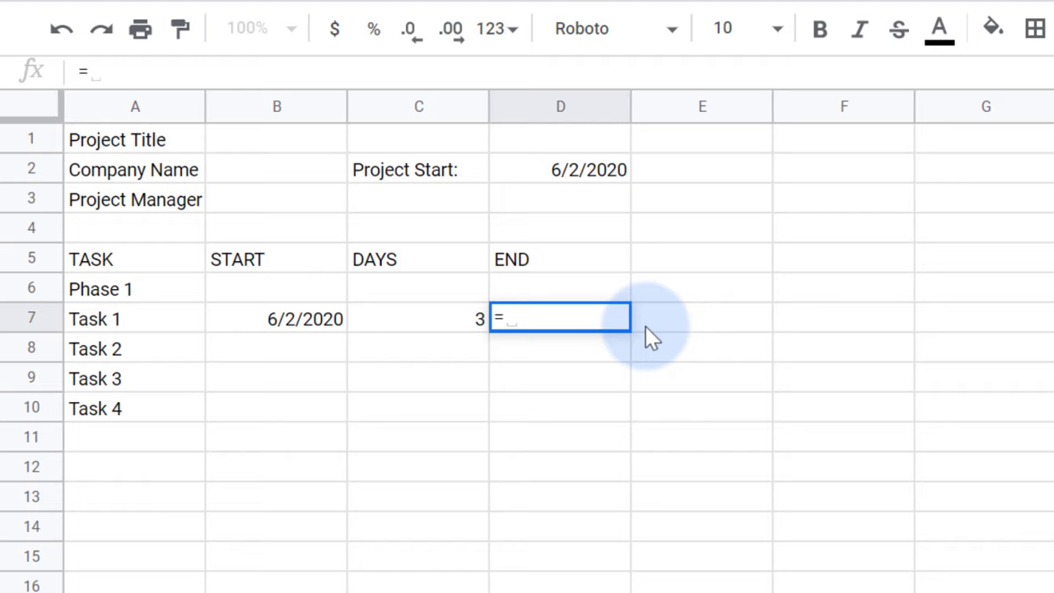
pyautogui.click(330, 325)
pyautogui.write('+')
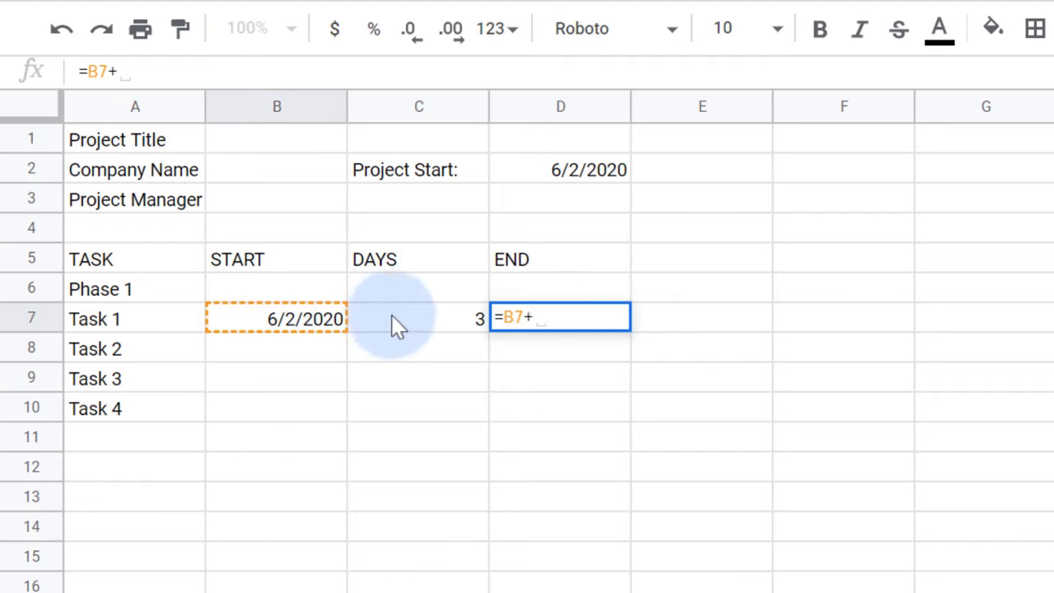
pyautogui.click(395, 324)
pyautogui.write('-1')
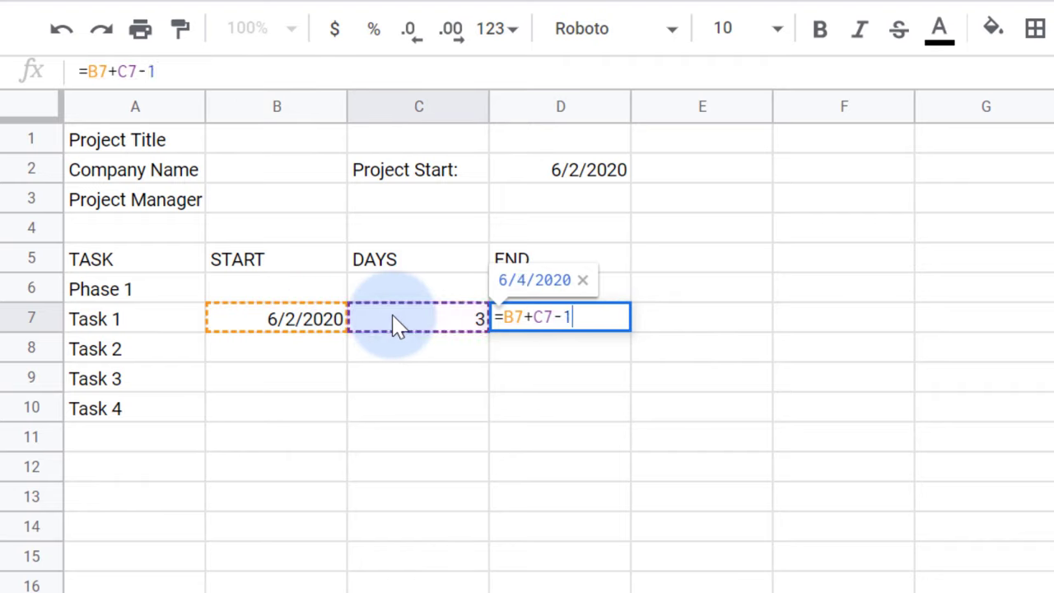
pyautogui.press('Return')
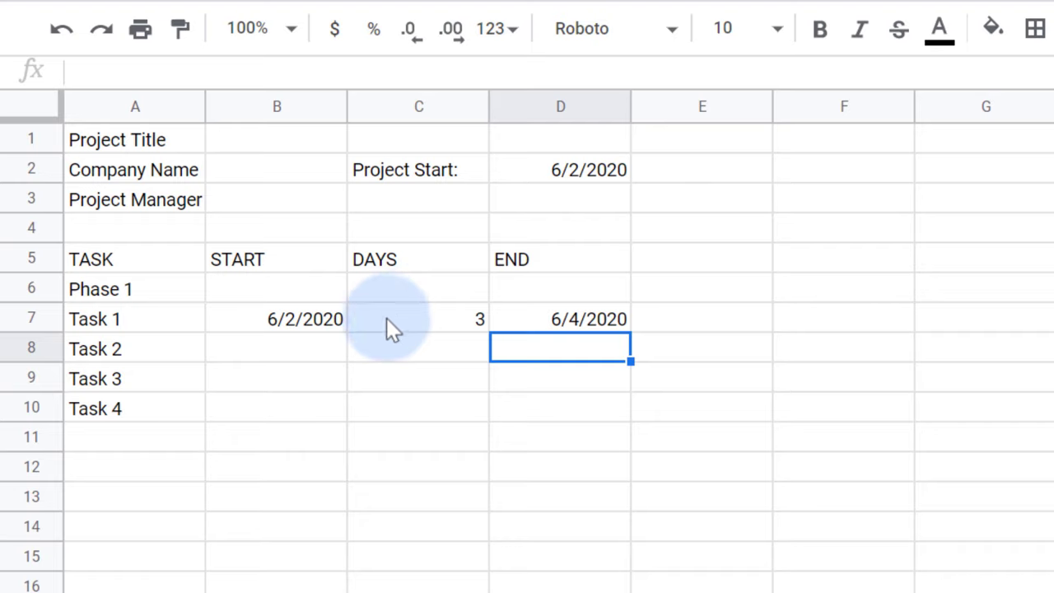
# Calculate Task 2's start date in B8 with the formula =D7+1
pyautogui.click(342, 355)
pyautogui.write('=')
pyautogui.click(571, 320)
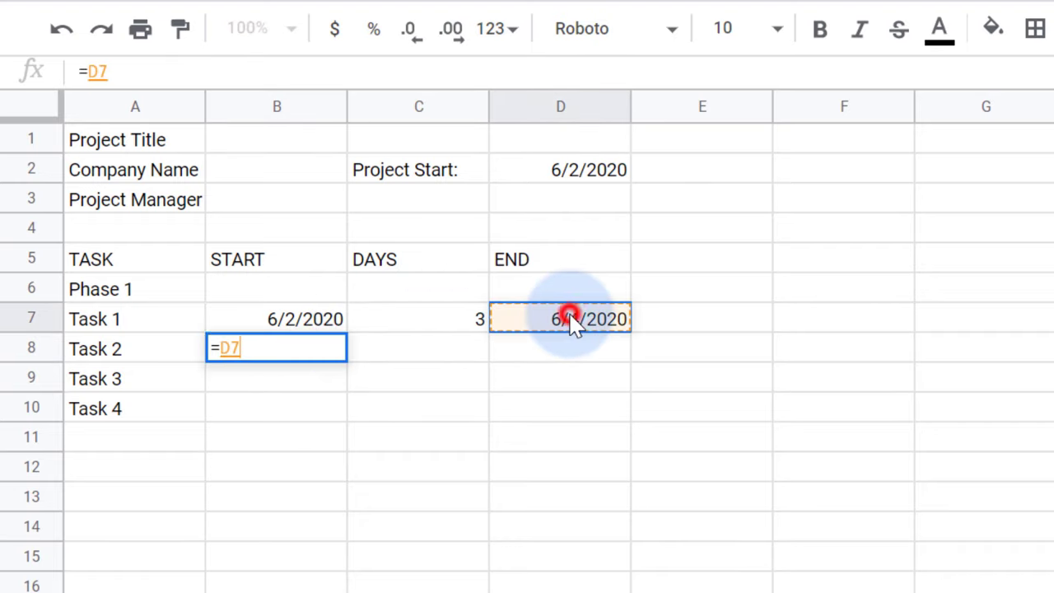
pyautogui.write('+1')
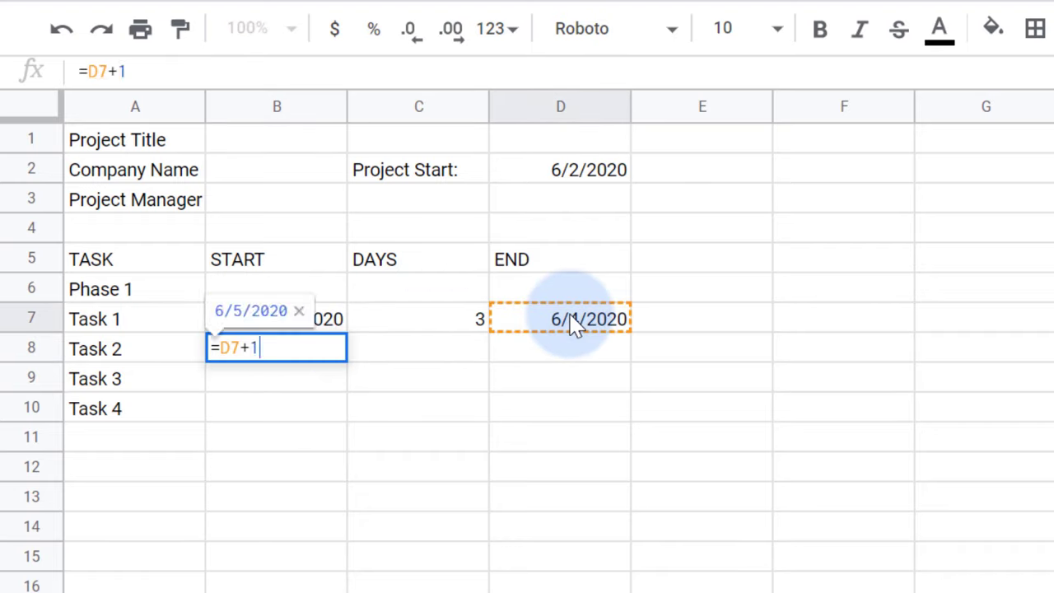
pyautogui.press('Return')
# Set Task 2's duration to 6 days in C8 and copy the end date formula from D7 to D8
pyautogui.click(484, 354)
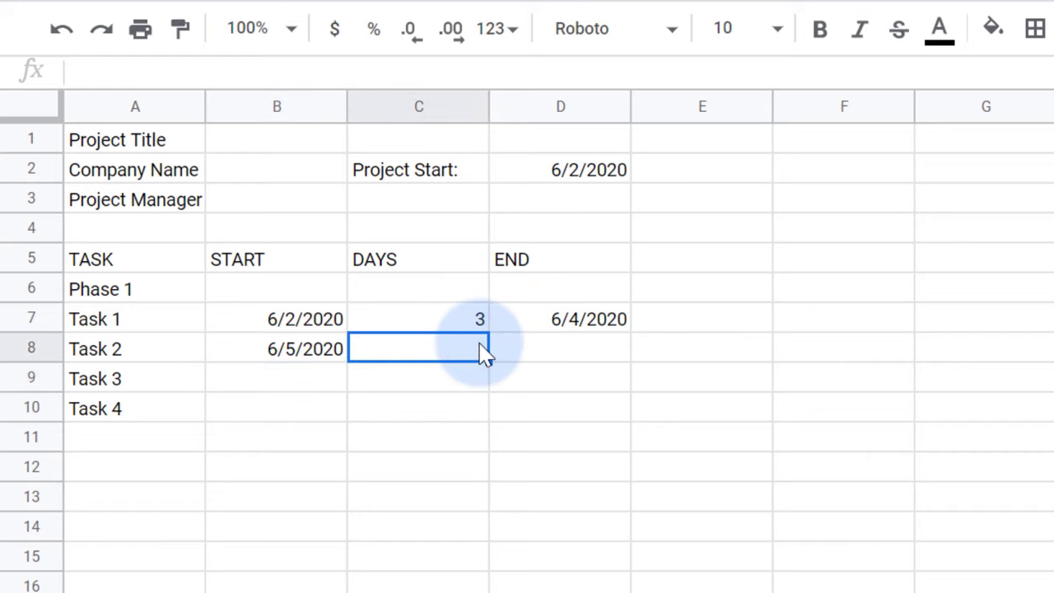
pyautogui.write('6')
pyautogui.click(555, 325)
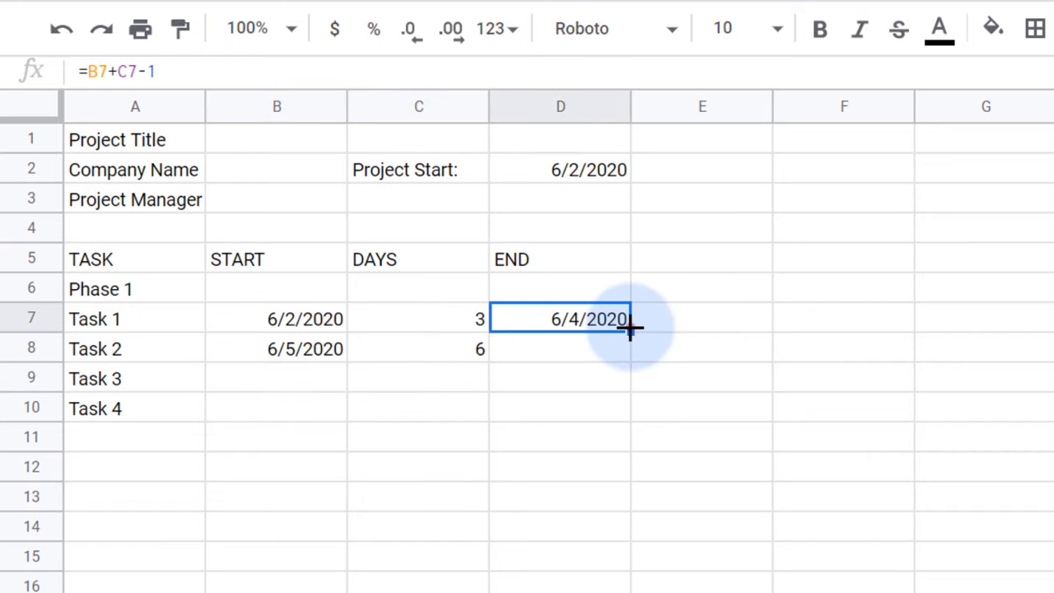
pyautogui.moveTo(631, 331); pyautogui.dragTo(629, 353)
# Fill Task 2's start, days and end cells B8:D8 down through row 10 for Tasks 3 and 4
pyautogui.click(311, 328)
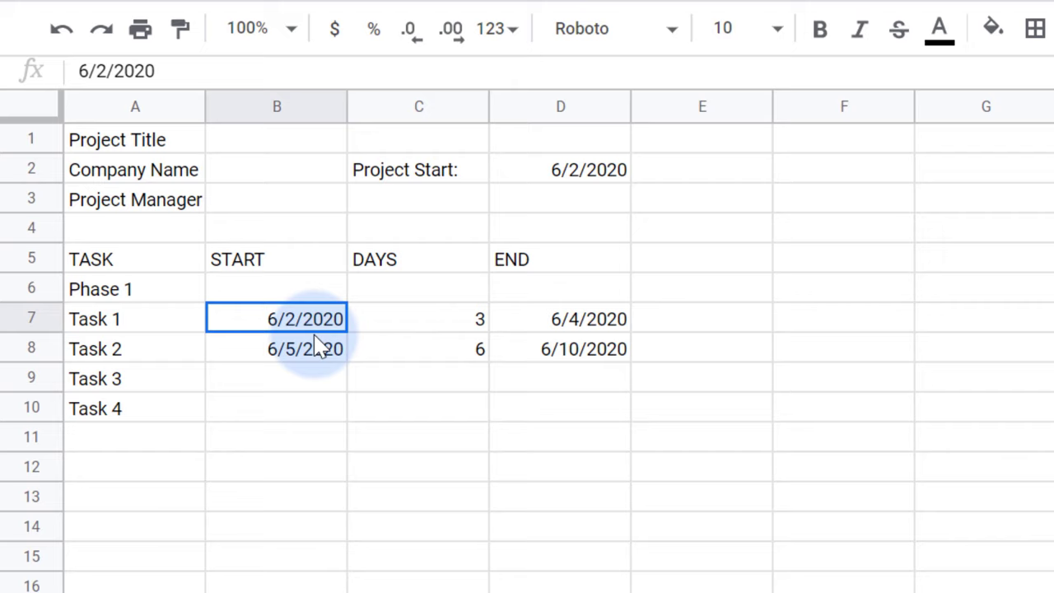
pyautogui.click(317, 354)
pyautogui.moveTo(317, 355); pyautogui.dragTo(619, 408)
# Set the duration of Task 3 to 2 days and of Task 4 to 8 days
pyautogui.click(462, 380)
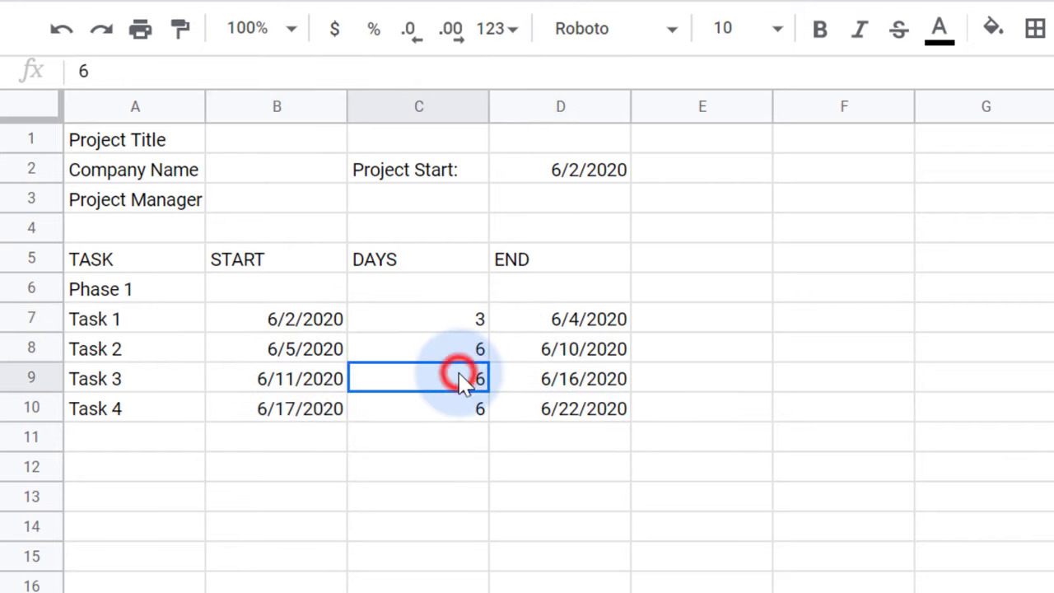
pyautogui.click(453, 409)
pyautogui.write('8')
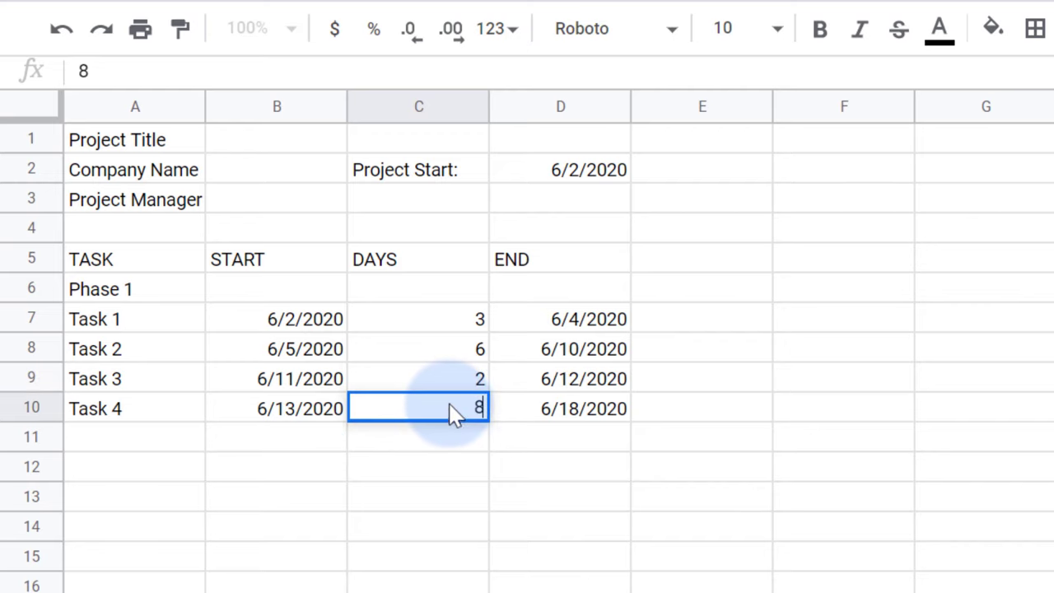
pyautogui.press('Return')
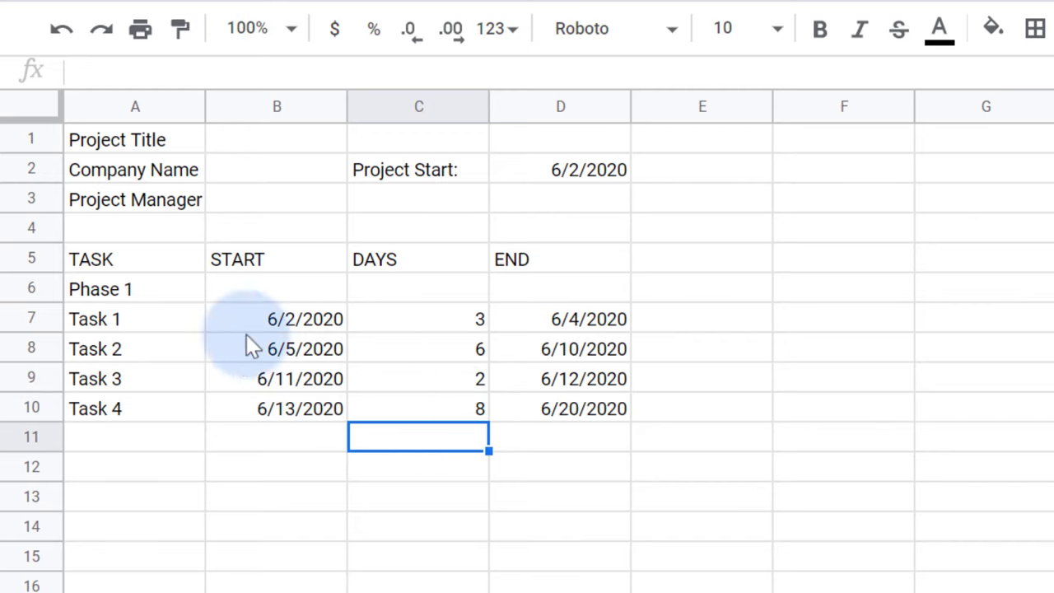
# Copy the Phase 1 block A6:D10 to A11 and rename the copy's heading as Phase 2
pyautogui.click(164, 303)
pyautogui.moveTo(164, 303); pyautogui.dragTo(544, 412)
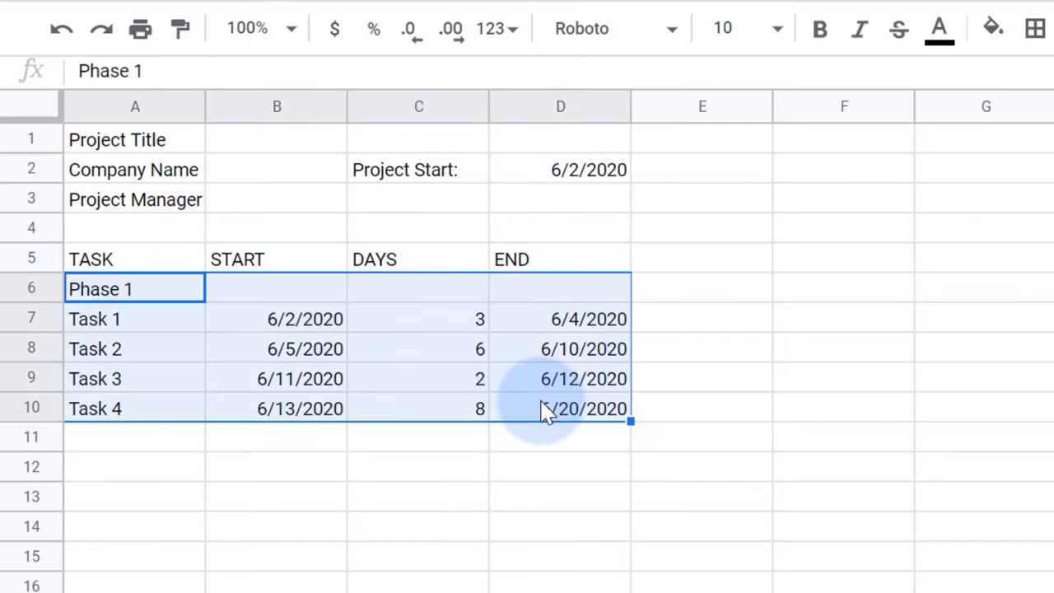
pyautogui.hotkey('ctrl', 'c')
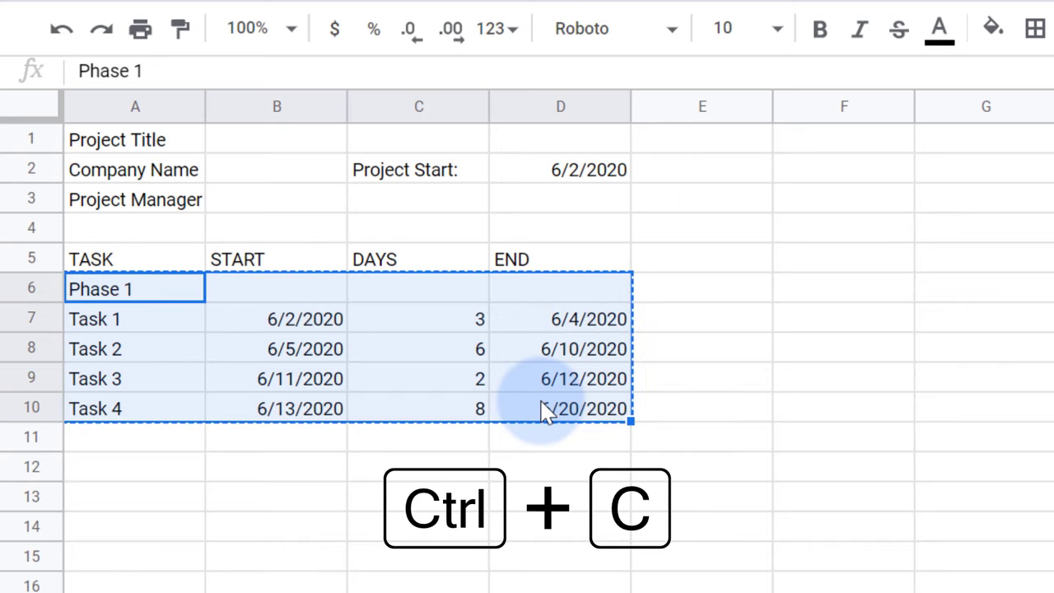
pyautogui.click(193, 442)
pyautogui.hotkey('ctrl', 'v')
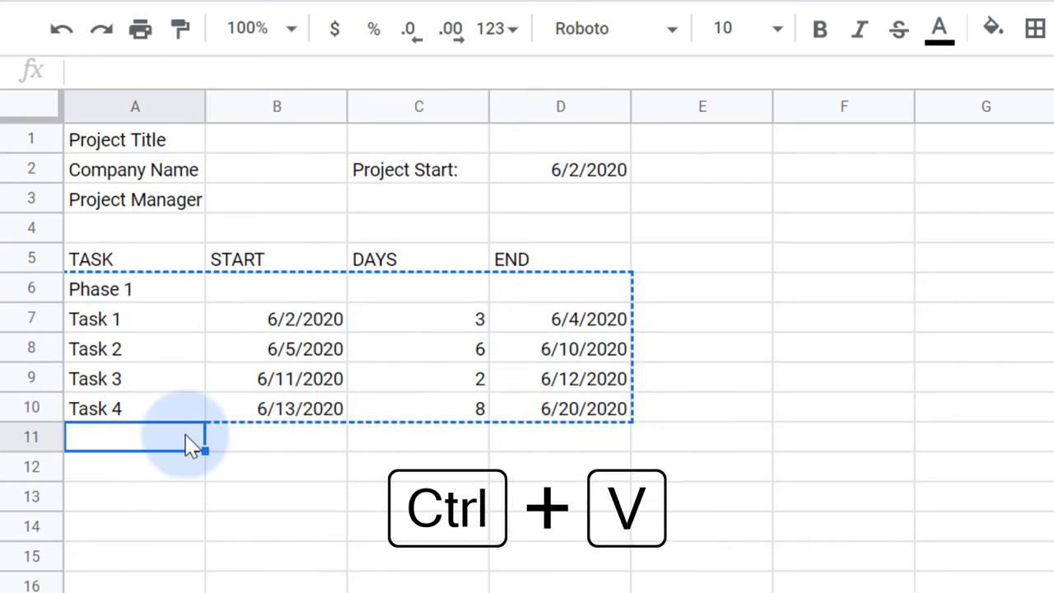
pyautogui.doubleClick(186, 442)
pyautogui.press('BackSpace')
pyautogui.write('2')
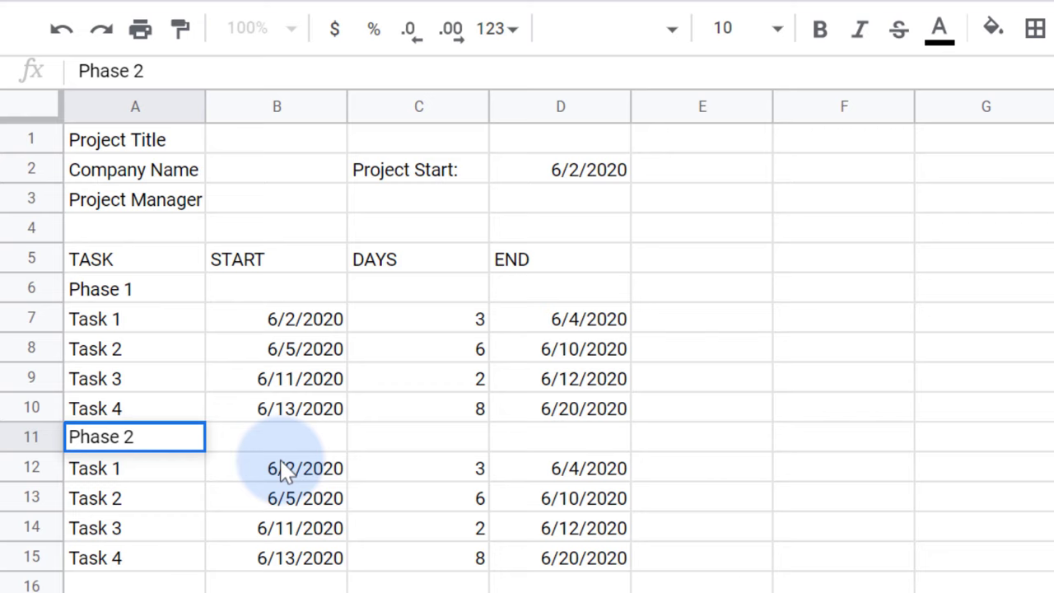
# Set the start date of Phase 2's Task 1 in B12 with the formula =D10+1
pyautogui.click(288, 470)
pyautogui.write('=')
pyautogui.click(550, 412)
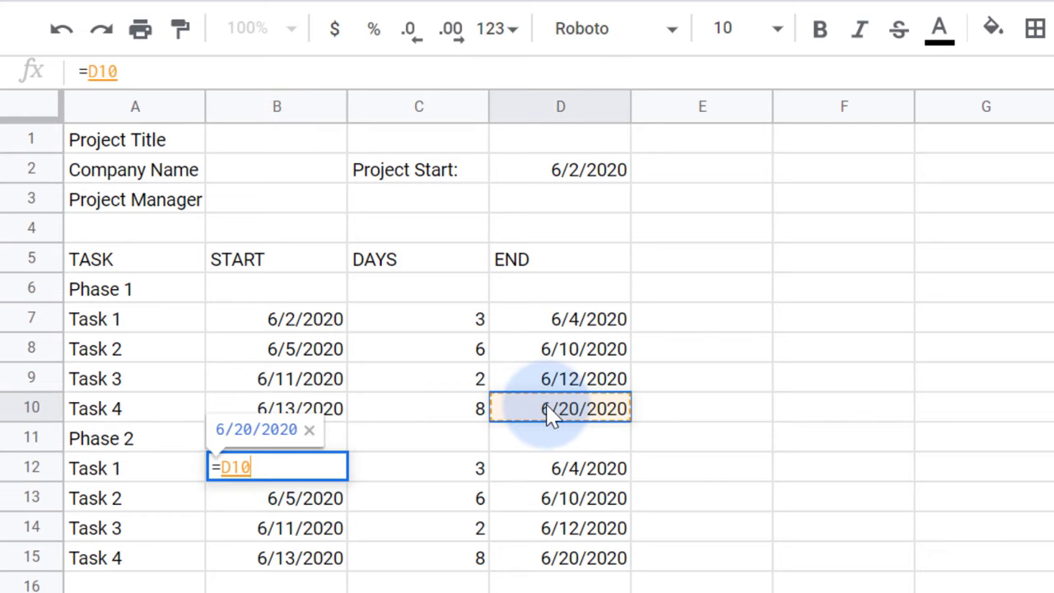
pyautogui.write('+')
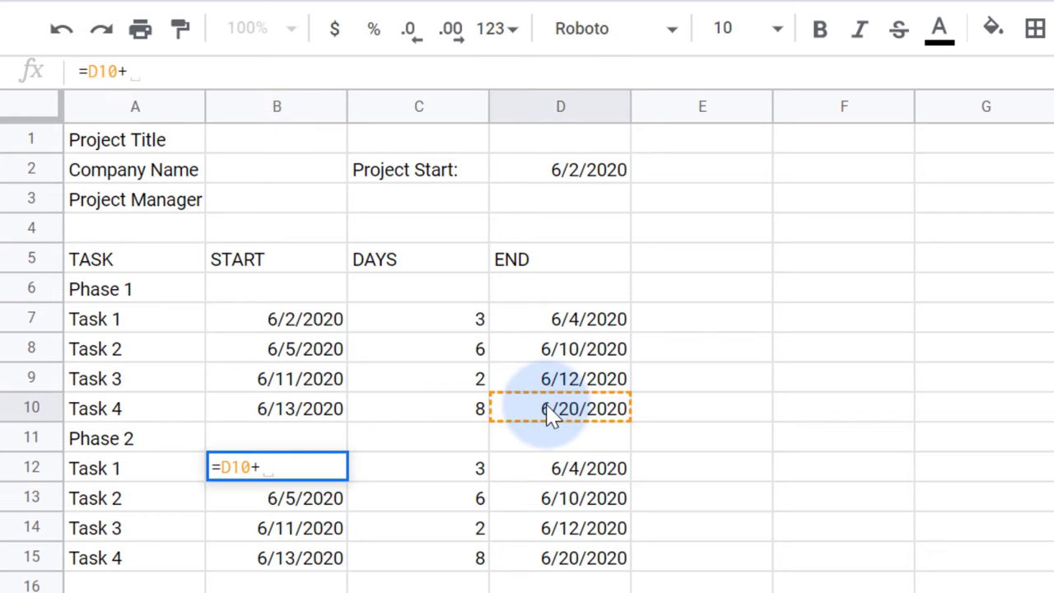
pyautogui.write('1')
pyautogui.press('Return')
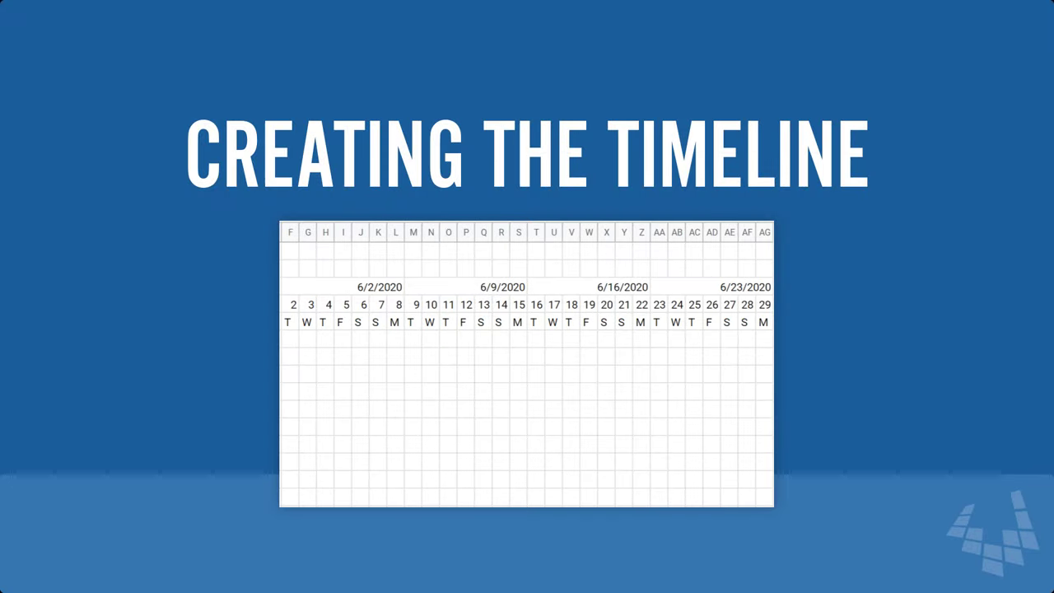
# Enter 6/1/2020 in F4 and fill the dates across row 4 through L4
pyautogui.click(827, 239)
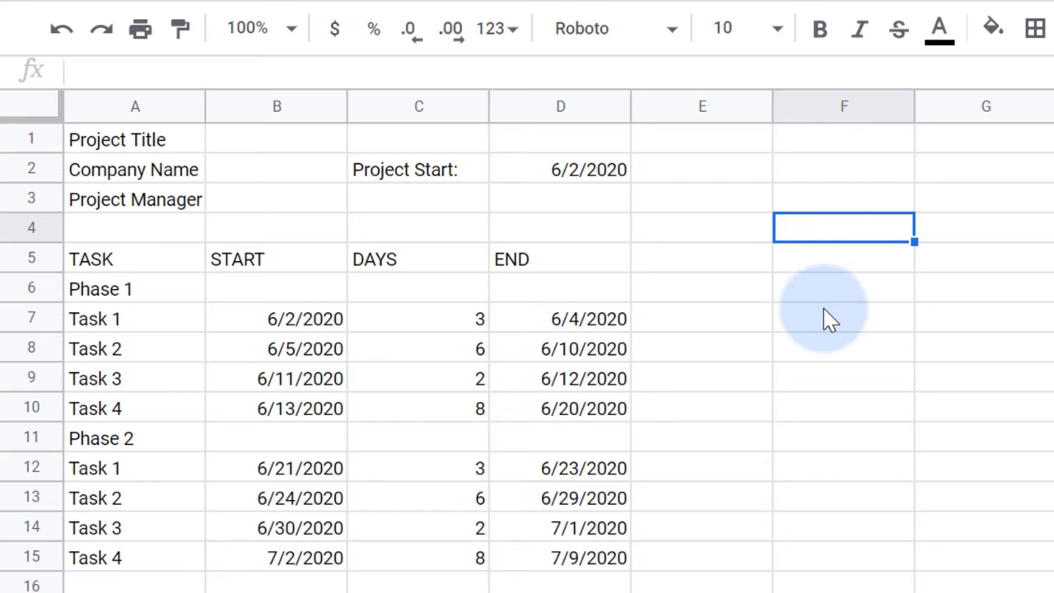
pyautogui.write('6/1/2020')
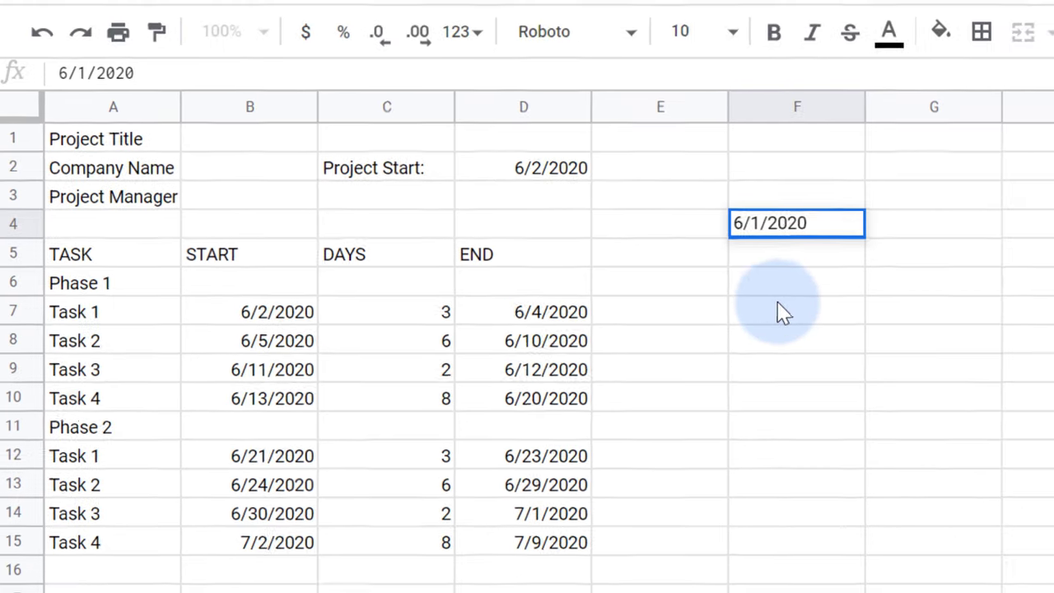
pyautogui.press('Return')
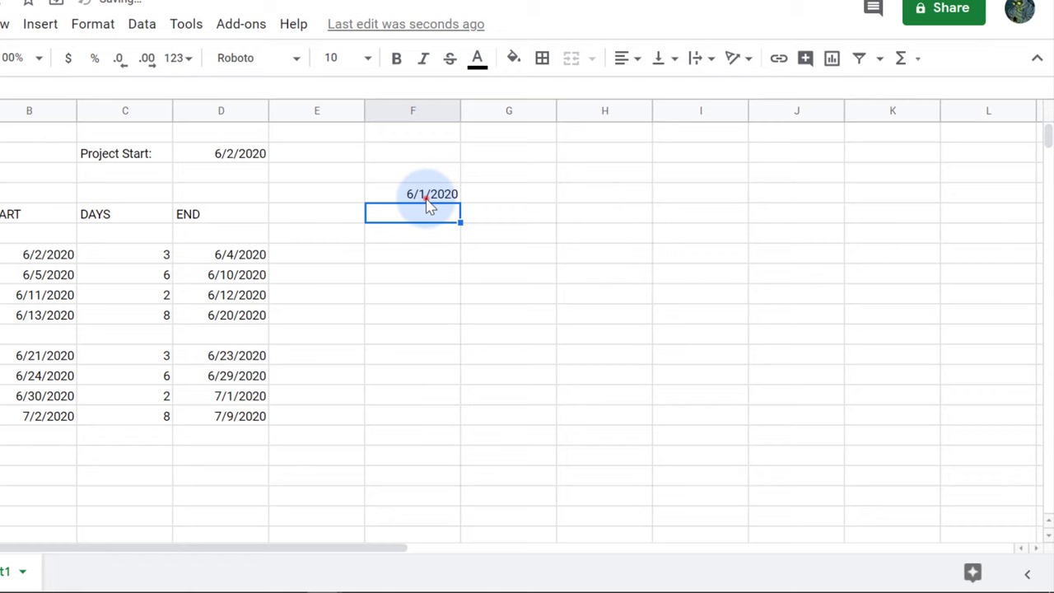
pyautogui.moveTo(459, 197); pyautogui.dragTo(956, 183)
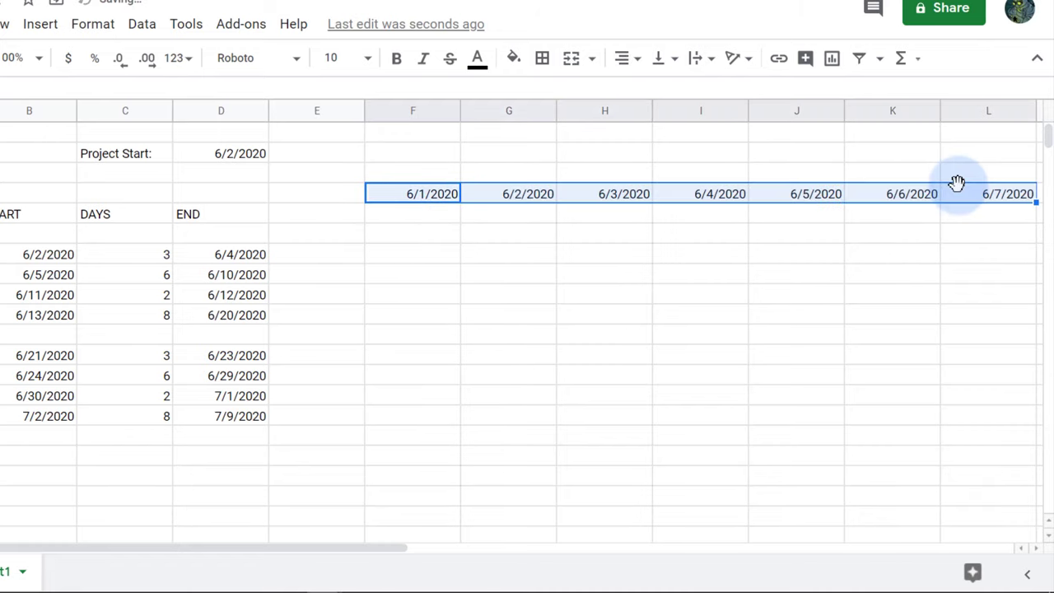
# Apply the custom number format d to the dates in F4:L4 and narrow columns F to L to fit the day numbers
pyautogui.click(95, 25)
pyautogui.moveTo(115, 103)
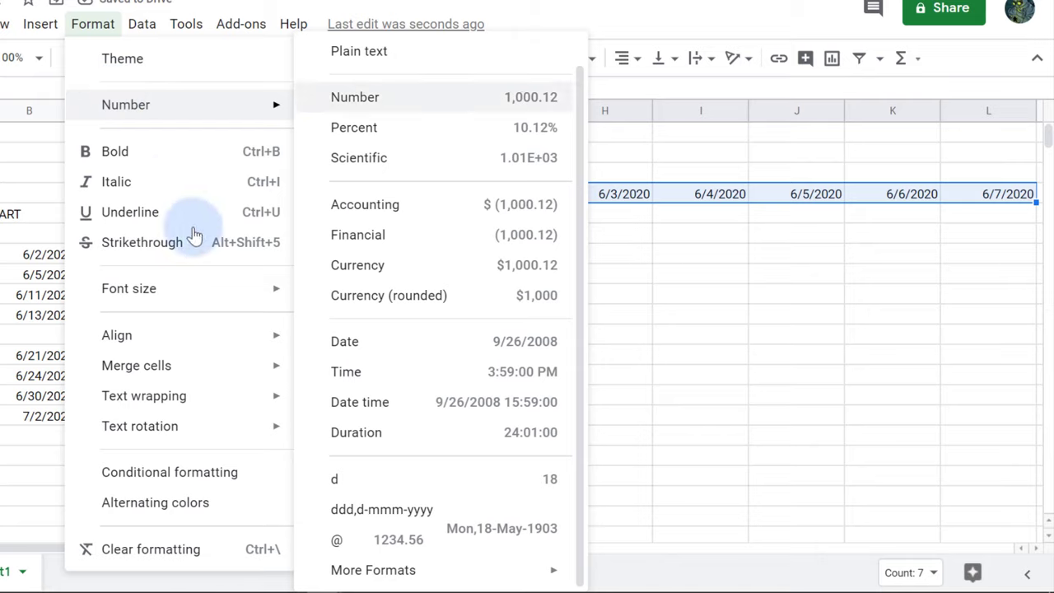
pyautogui.moveTo(387, 566)
pyautogui.click(627, 565)
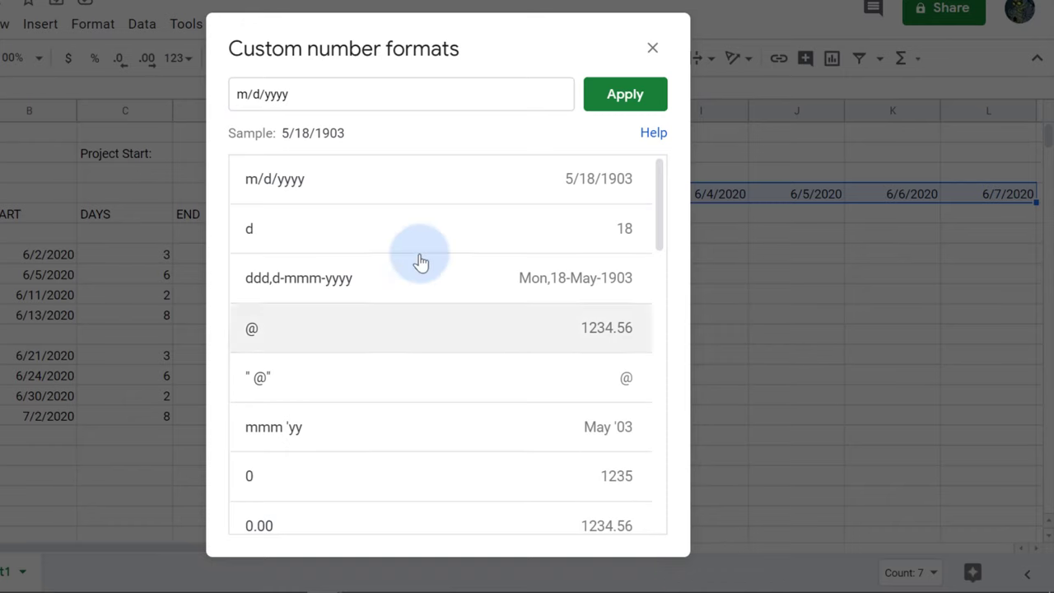
pyautogui.tripleClick(313, 94)
pyautogui.write('d')
pyautogui.click(610, 97)
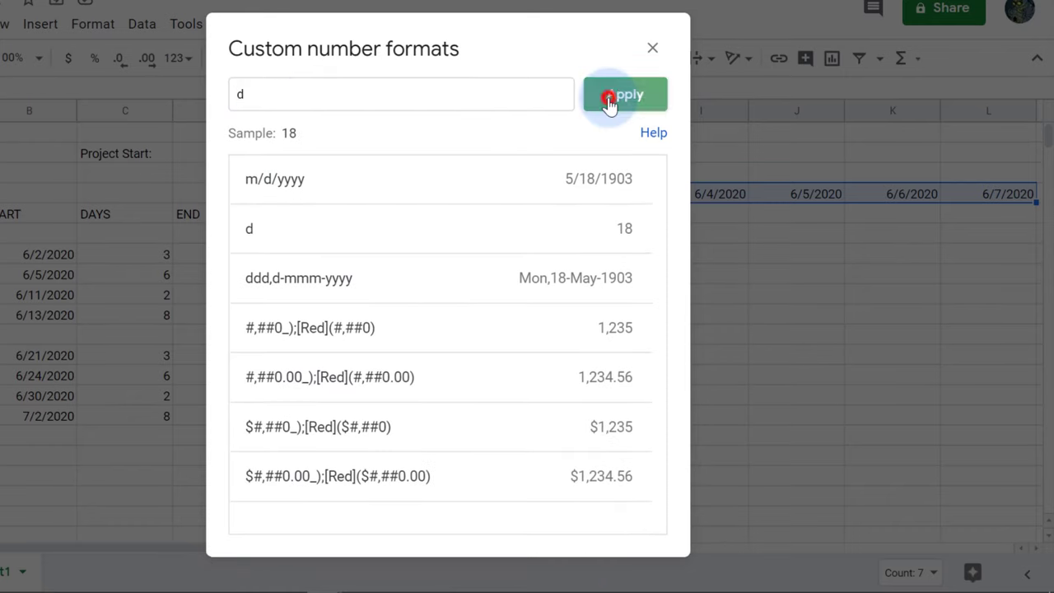
pyautogui.hotkey('ctrl', 'space')
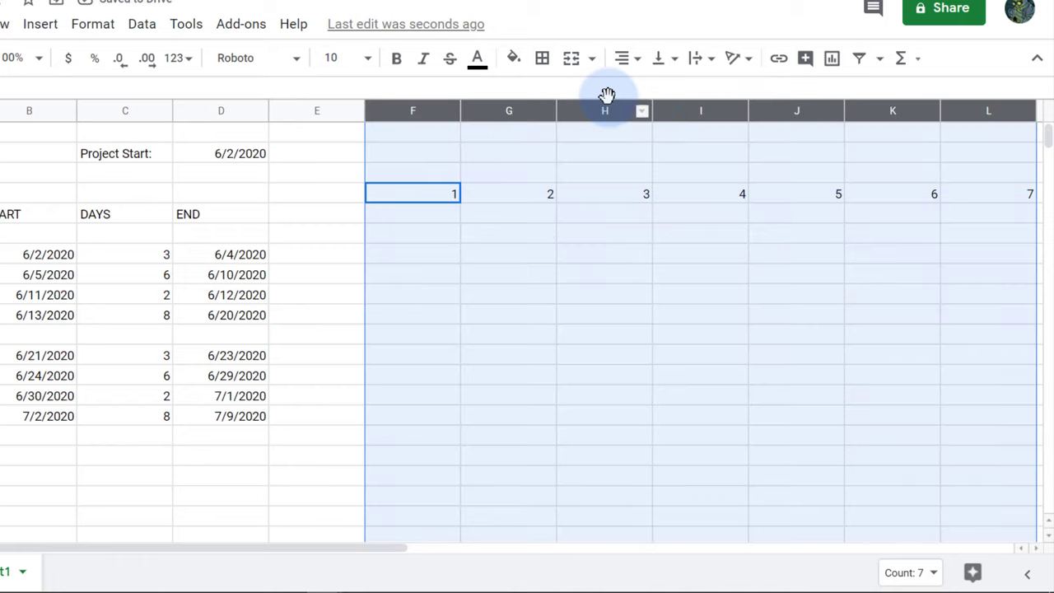
pyautogui.moveTo(461, 110); pyautogui.dragTo(388, 116)
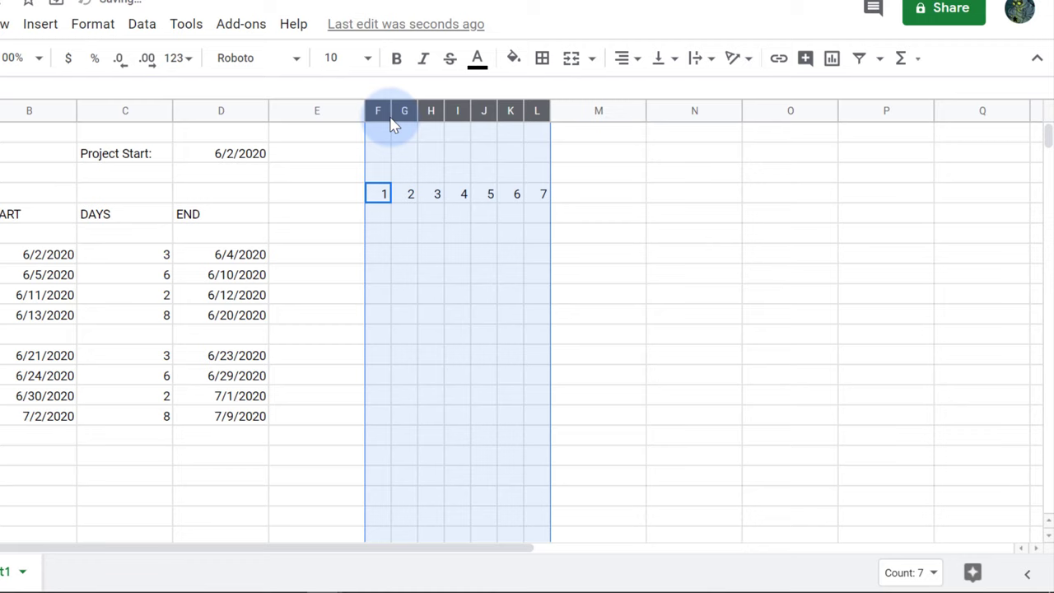
# Enter the weekday formula =TEXT(F4,"ddd") in F5 below the first timeline date
pyautogui.click(379, 216)
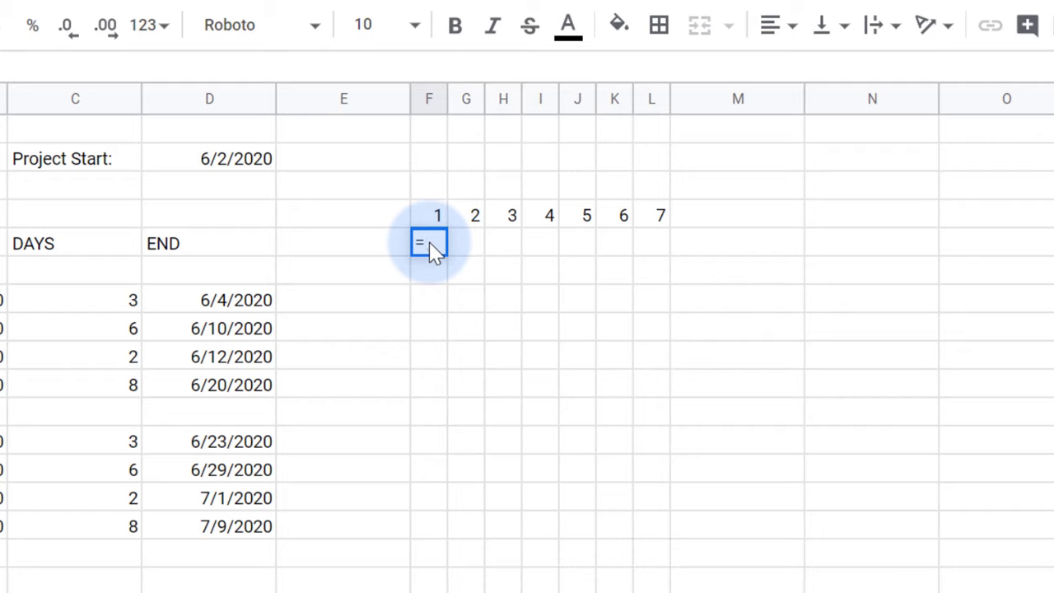
pyautogui.click(437, 216)
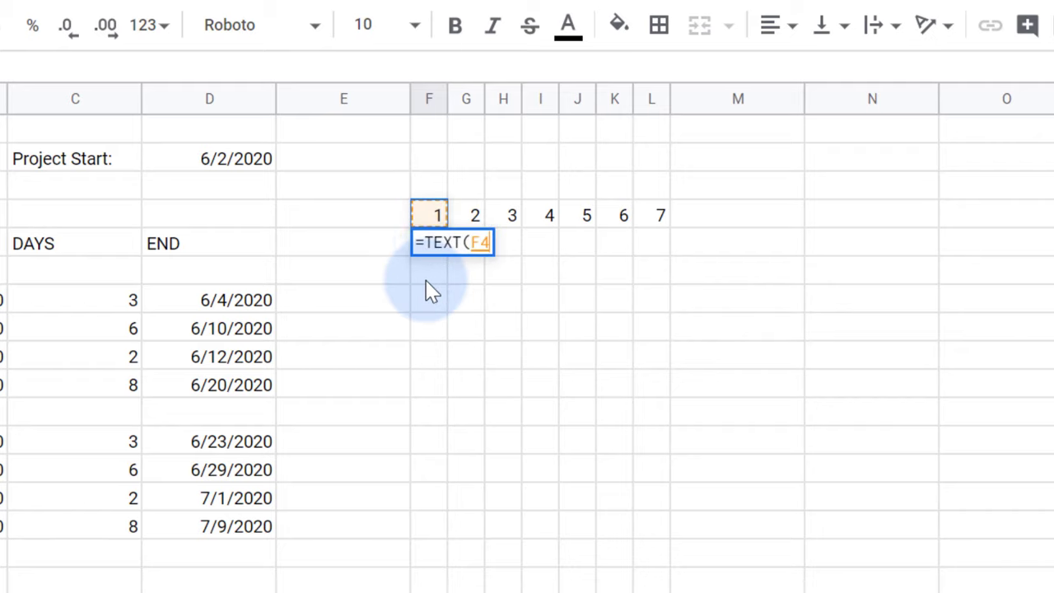
pyautogui.press('Return')
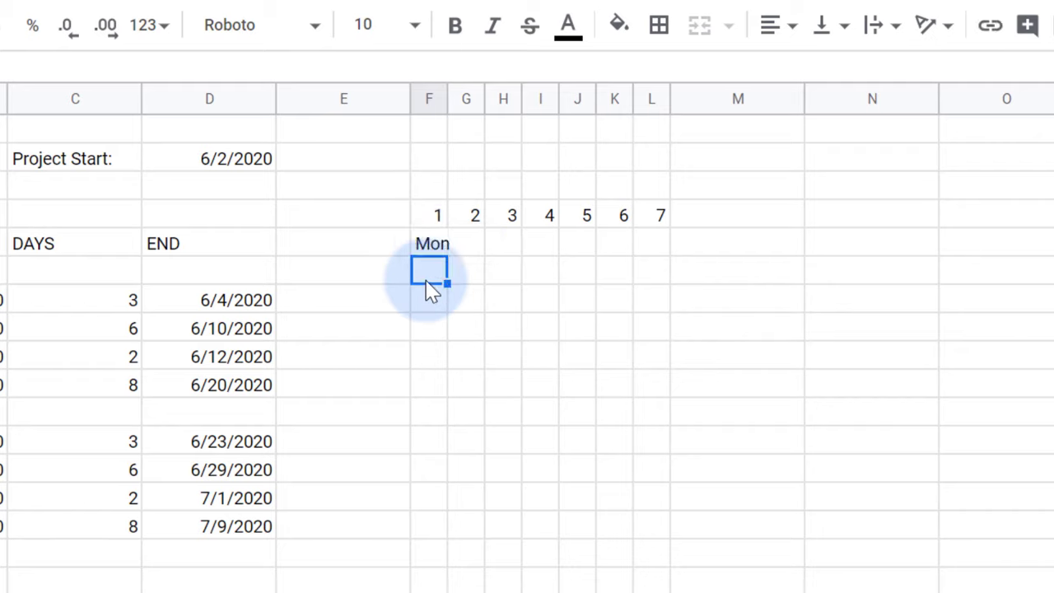
# Wrap F5's weekday formula as =LEFT(TEXT(F4,"ddd"),1) and fill it across row 5 through L5
pyautogui.doubleClick(428, 249)
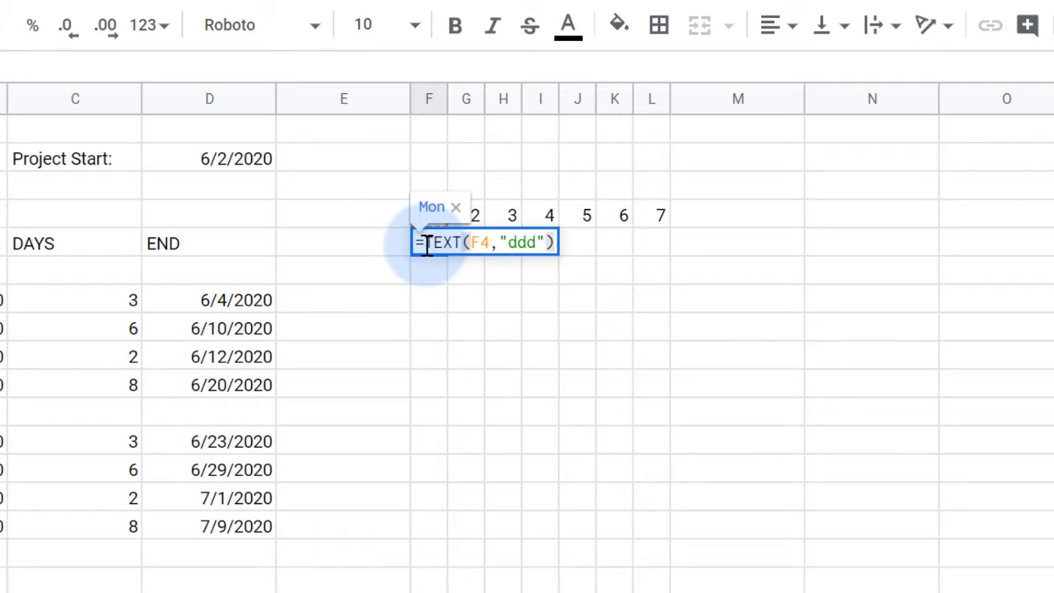
pyautogui.write('LEFT(')
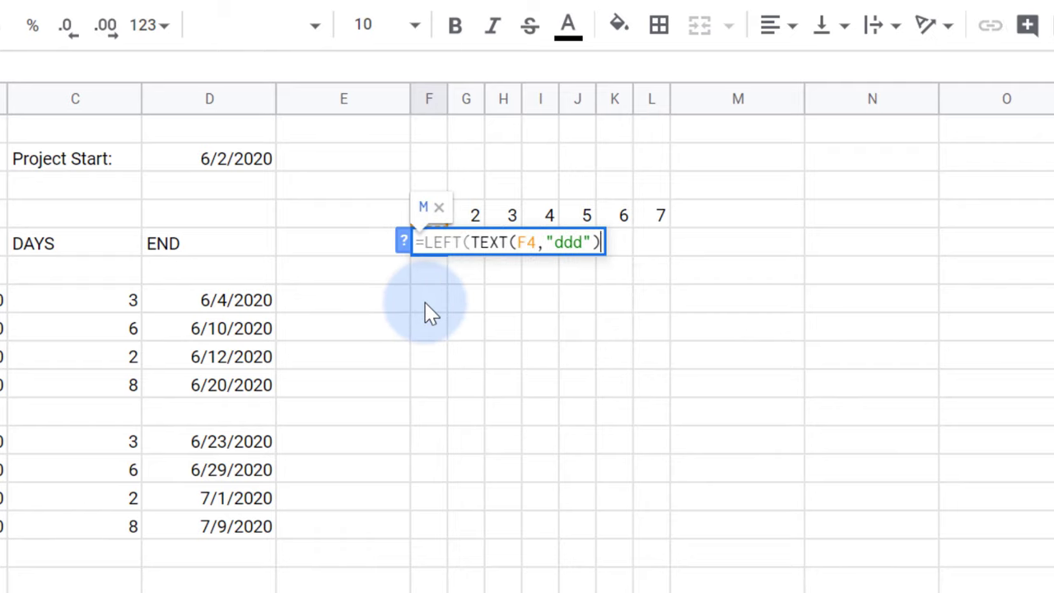
pyautogui.press('End')
pyautogui.write(',1')
pyautogui.press('Return')
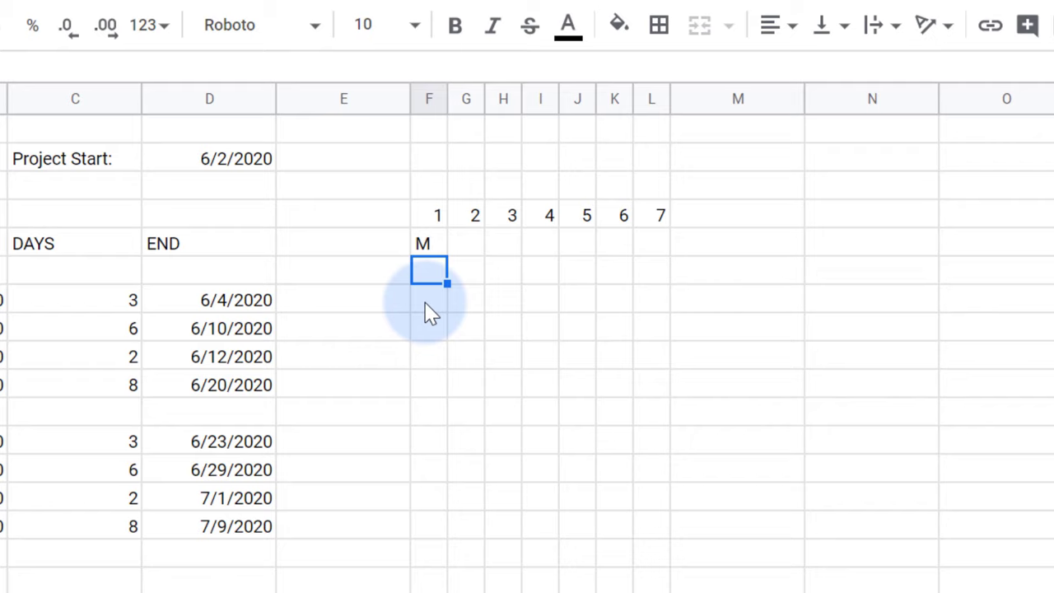
pyautogui.click(427, 249)
pyautogui.moveTo(440, 254); pyautogui.dragTo(667, 256)
# Merge cells F3:L3 above the week and reference the first day with =F4
pyautogui.moveTo(431, 191); pyautogui.dragTo(642, 199)
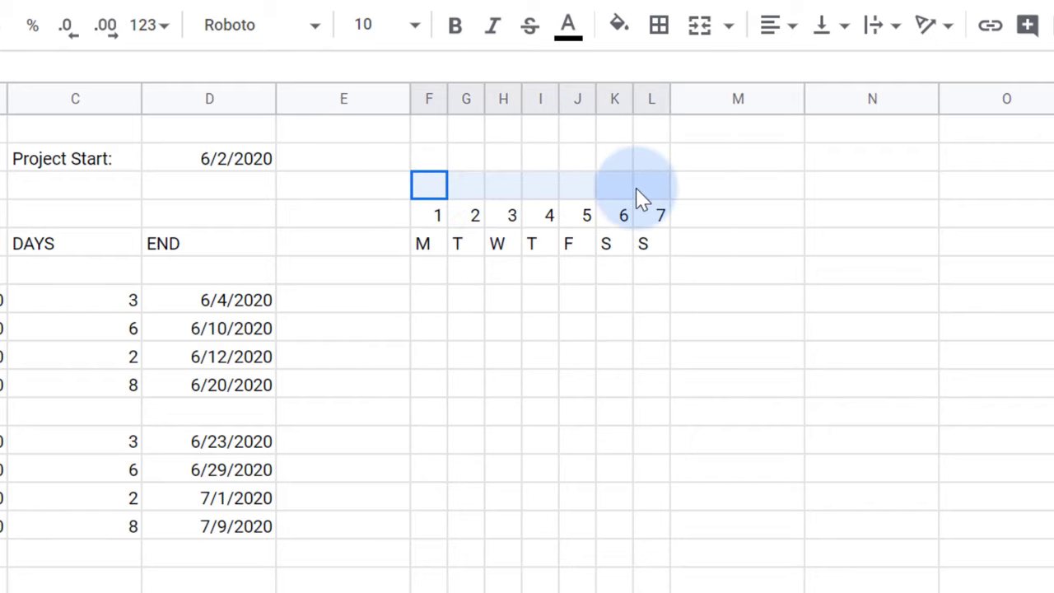
pyautogui.click(699, 26)
pyautogui.write('=')
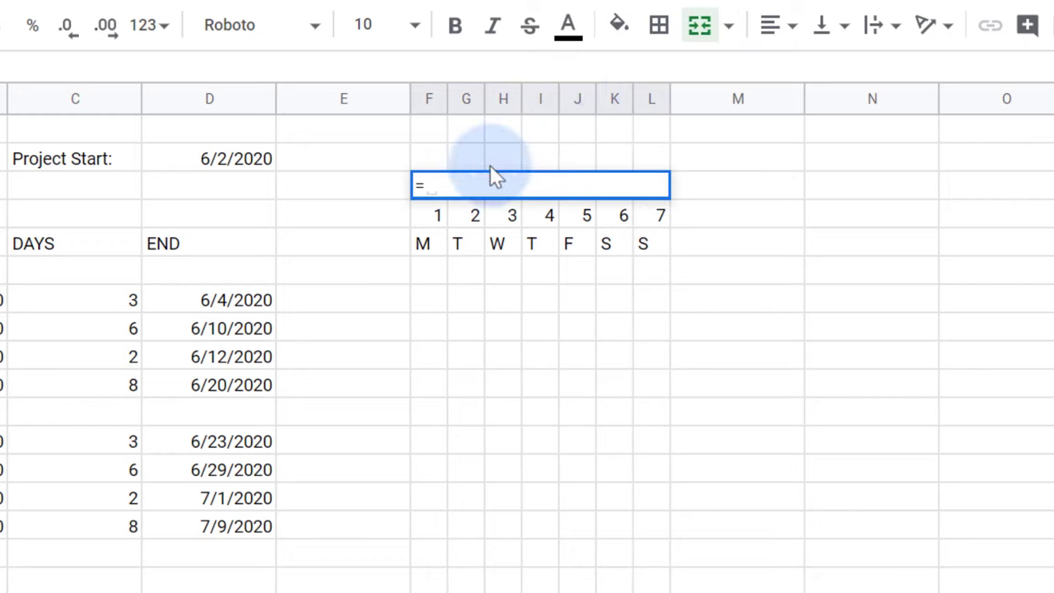
pyautogui.click(435, 215)
pyautogui.press('Return')
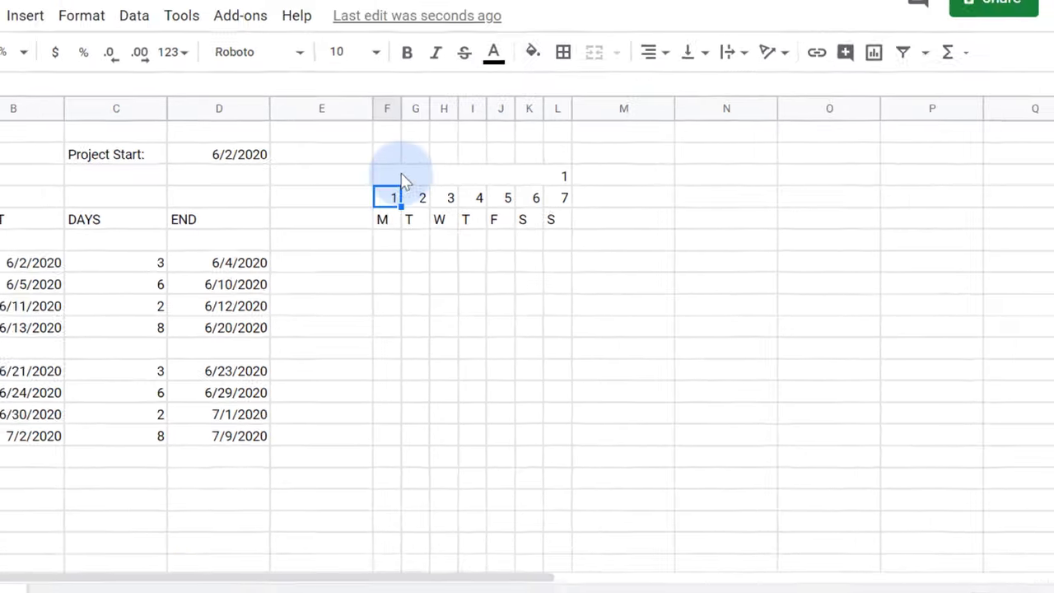
# Format the merged week heading in F3:L3 with the Date number format
pyautogui.click(404, 180)
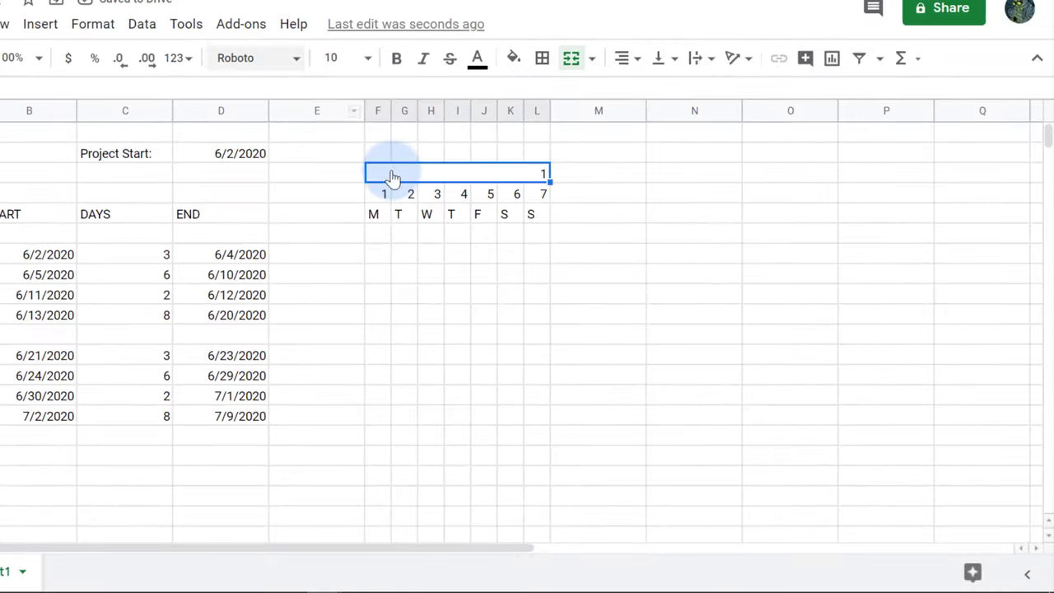
pyautogui.click(81, 16)
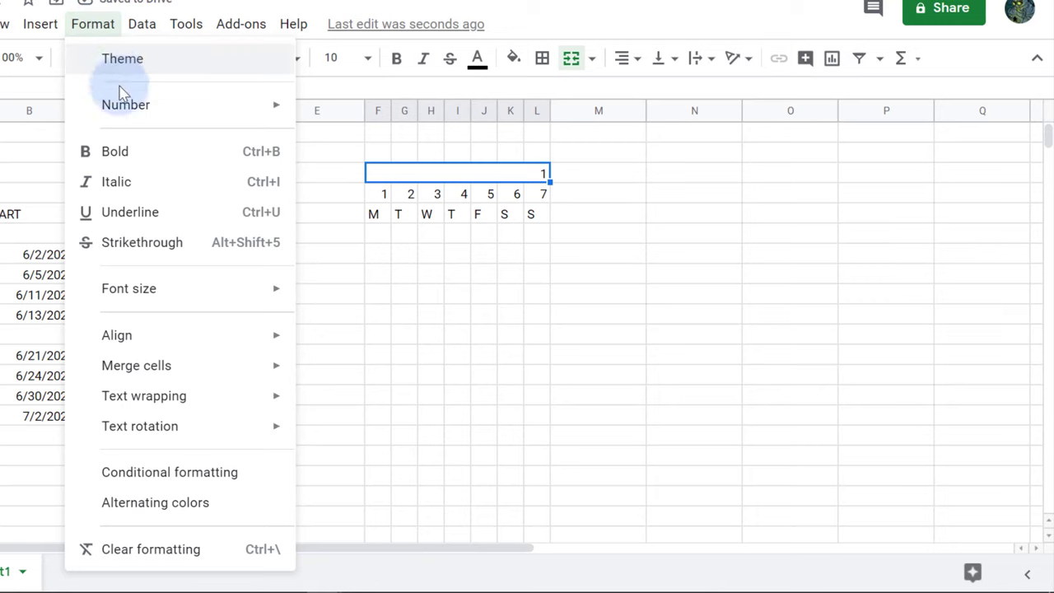
pyautogui.moveTo(107, 102)
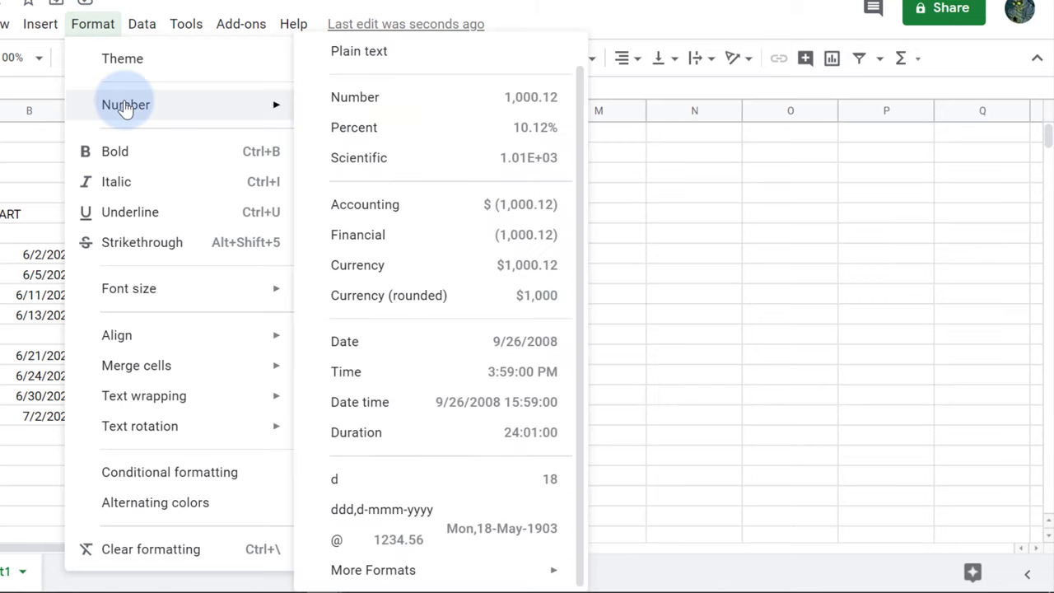
pyautogui.click(394, 344)
# Paste only the formatting of columns F to L onto columns M to S and T to Z, and fill header block F3:L5 across to Z
pyautogui.hotkey('ctrl', 'space')
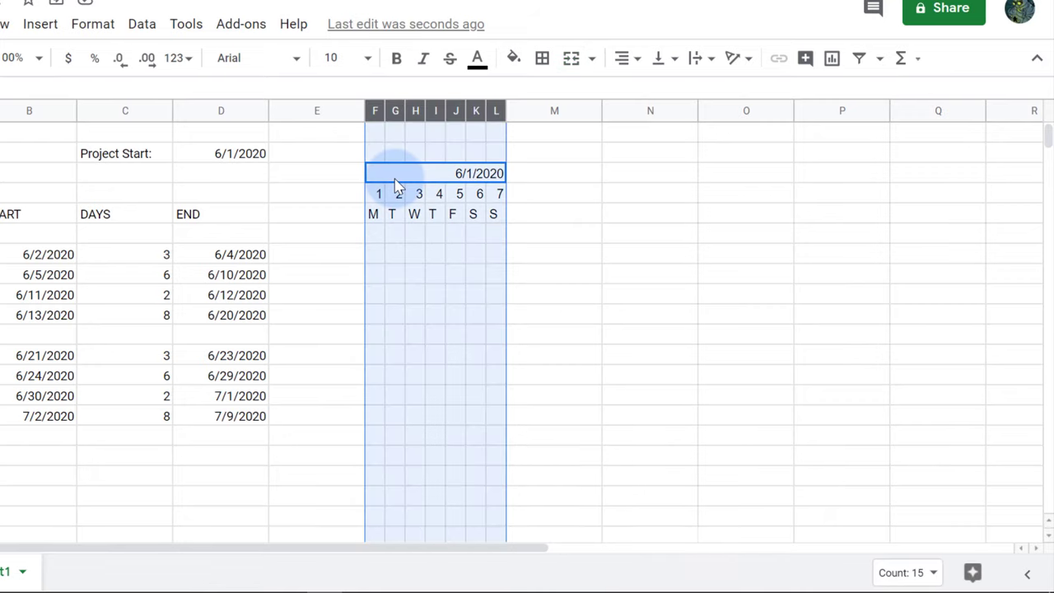
pyautogui.hotkey('ctrl', 'c')
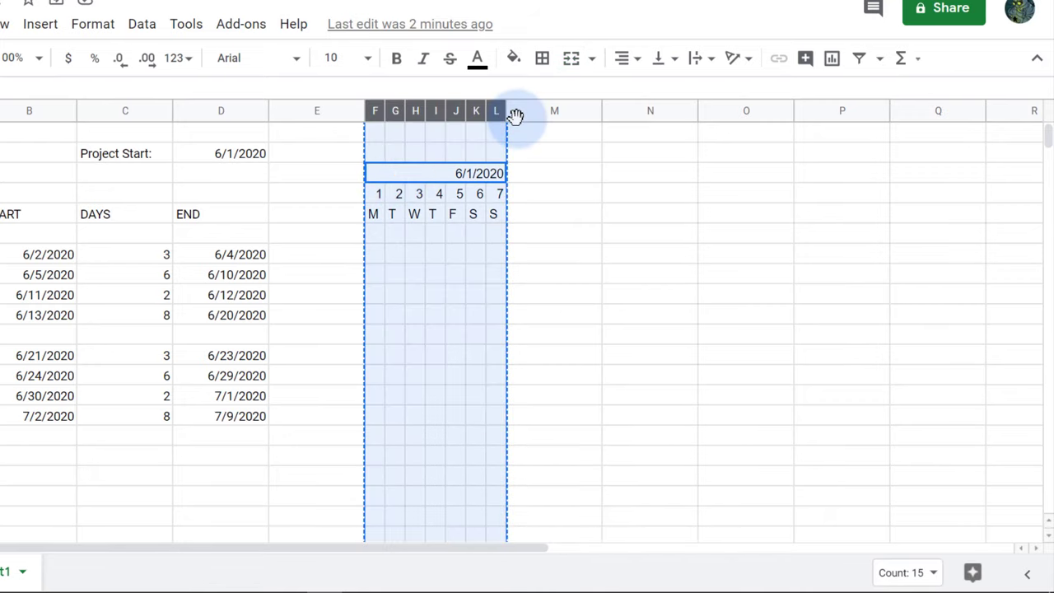
pyautogui.click(528, 116)
pyautogui.hotkey('ctrl', 'alt', 'v')
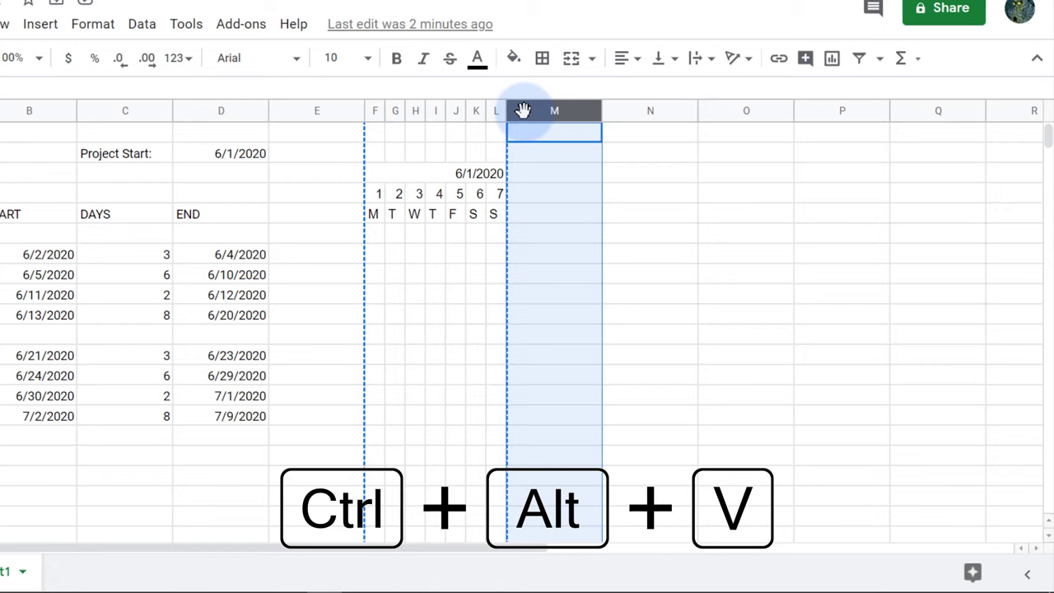
pyautogui.click(684, 111)
pyautogui.hotkey('ctrl', 'alt', 'v')
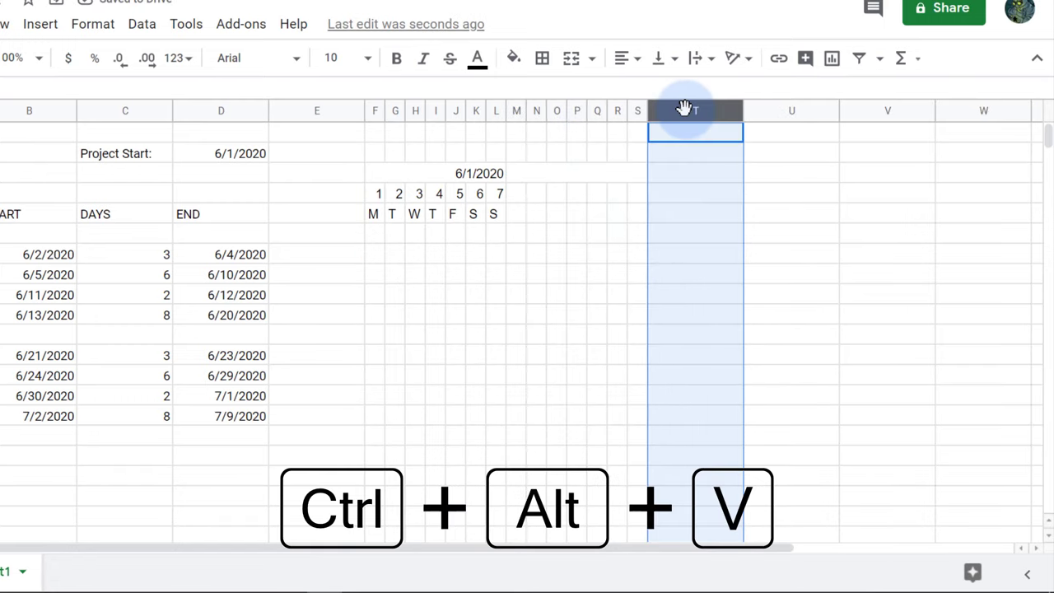
pyautogui.moveTo(425, 174); pyautogui.dragTo(783, 214)
# Insert seven columns to the right of columns T to Z and extend the timeline headers in rows 3 to 5 through AG
pyautogui.moveTo(659, 113); pyautogui.dragTo(781, 114)
pyautogui.rightClick(779, 114)
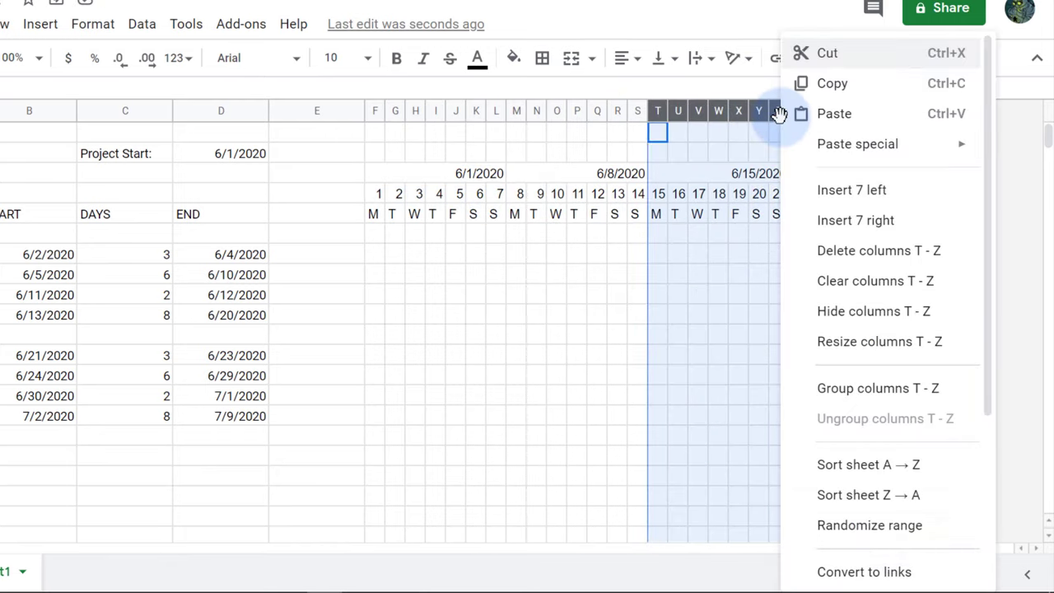
pyautogui.click(836, 222)
pyautogui.moveTo(730, 171); pyautogui.dragTo(922, 219)
pyautogui.click(558, 263)
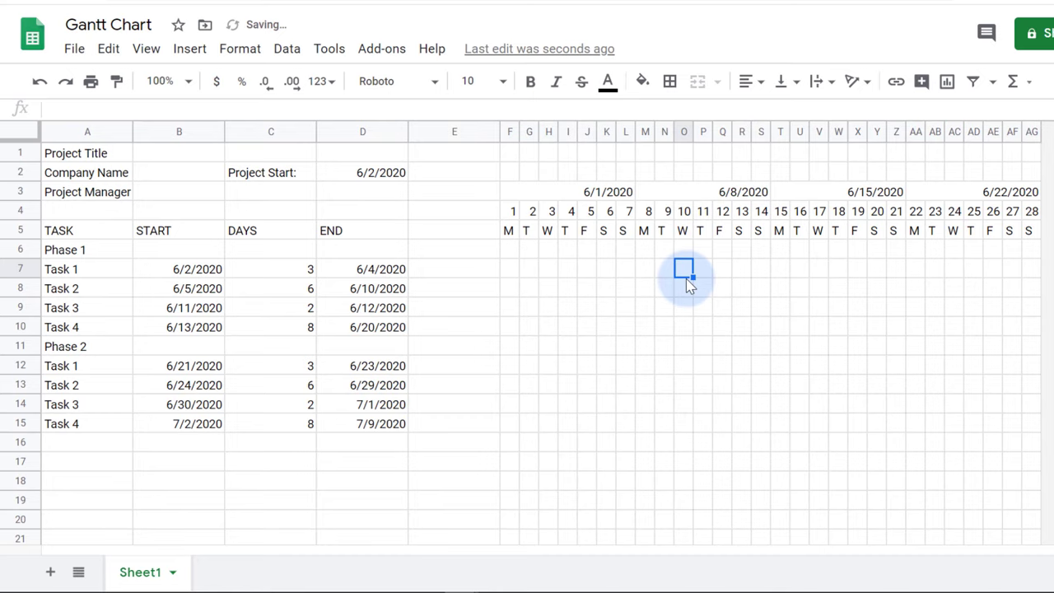
# Link the first timeline date in F4 to the project start date with the absolute reference =$D$2
pyautogui.click(511, 213)
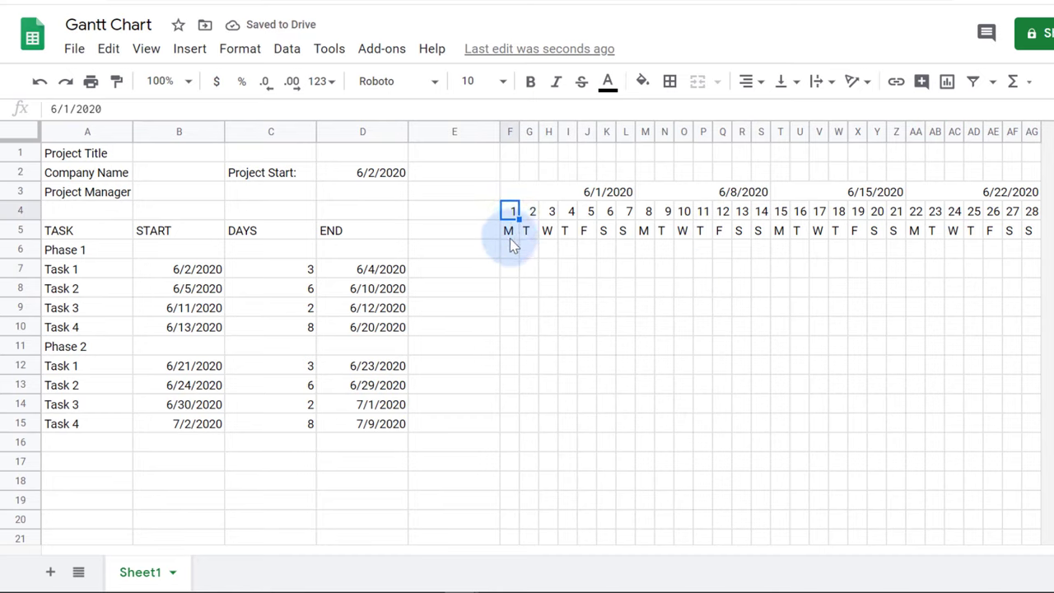
pyautogui.write('=')
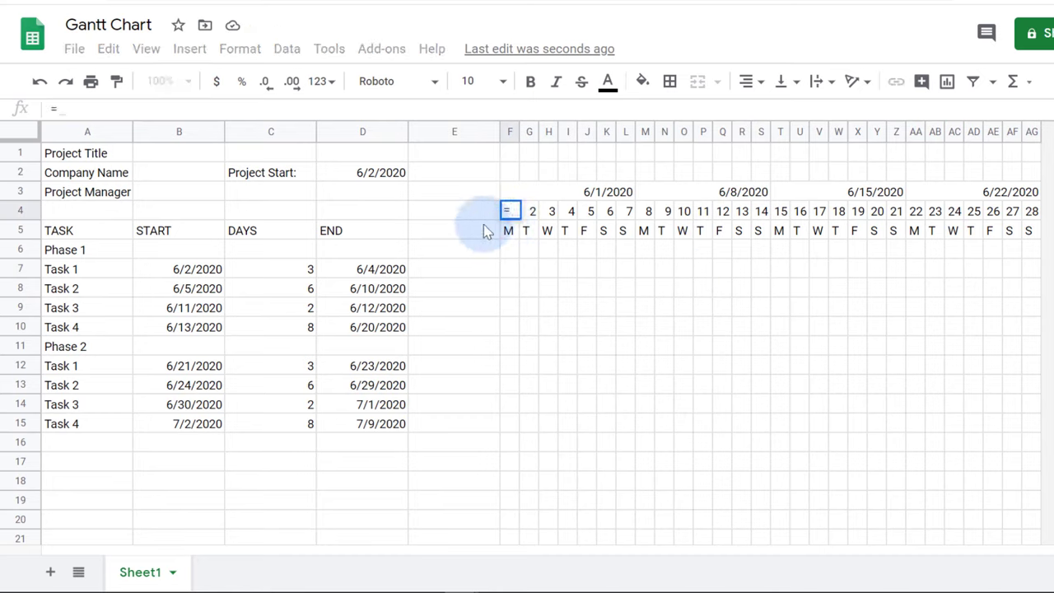
pyautogui.click(389, 173)
pyautogui.press('F4')
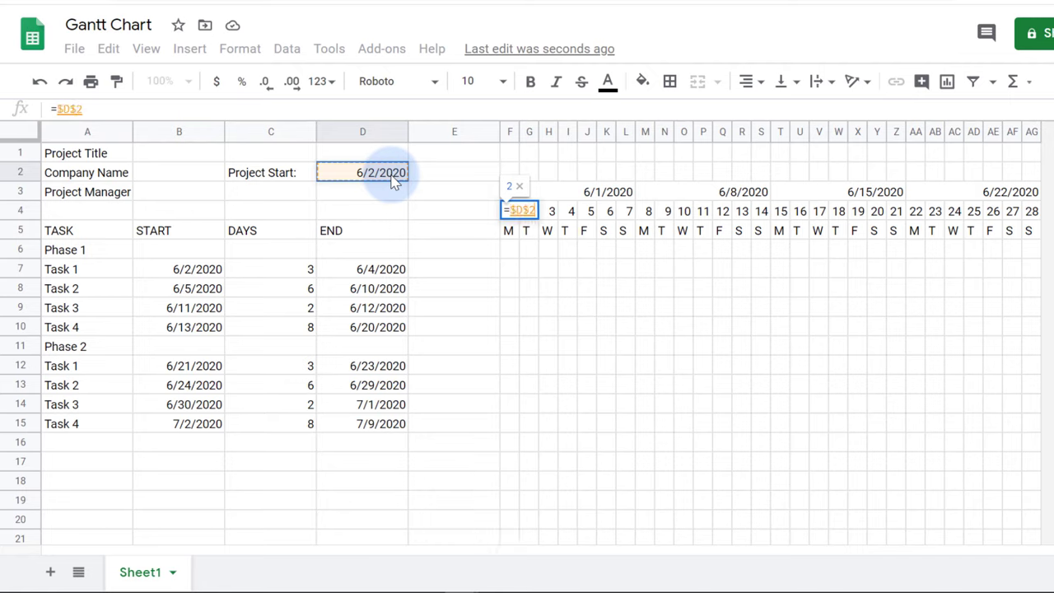
pyautogui.press('Return')
# Enter =F4+1 in G4 and fill the formula across the timeline's date row through AG4
pyautogui.click(531, 212)
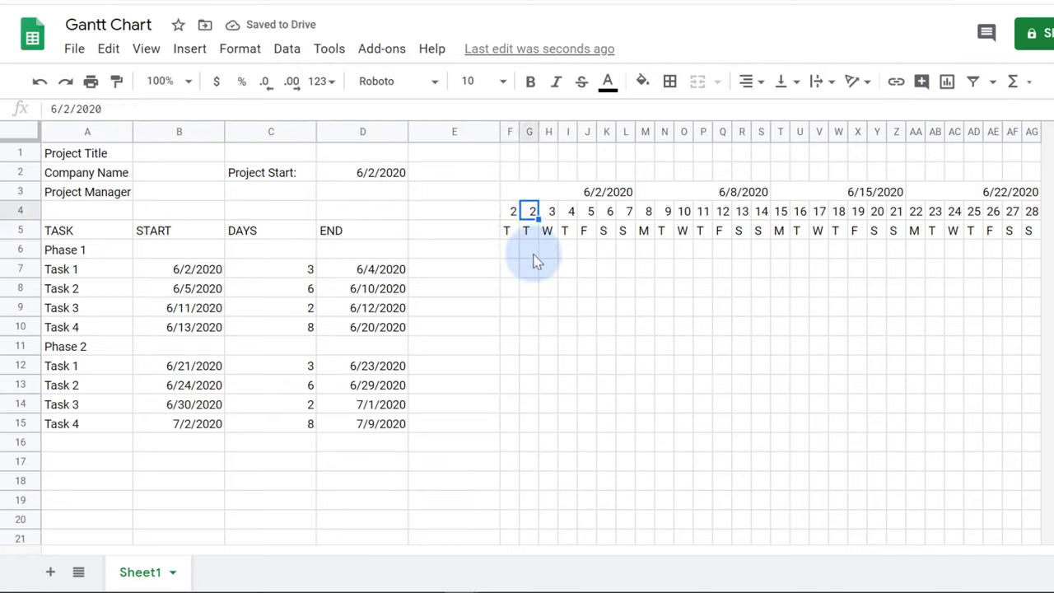
pyautogui.write('=')
pyautogui.click(511, 213)
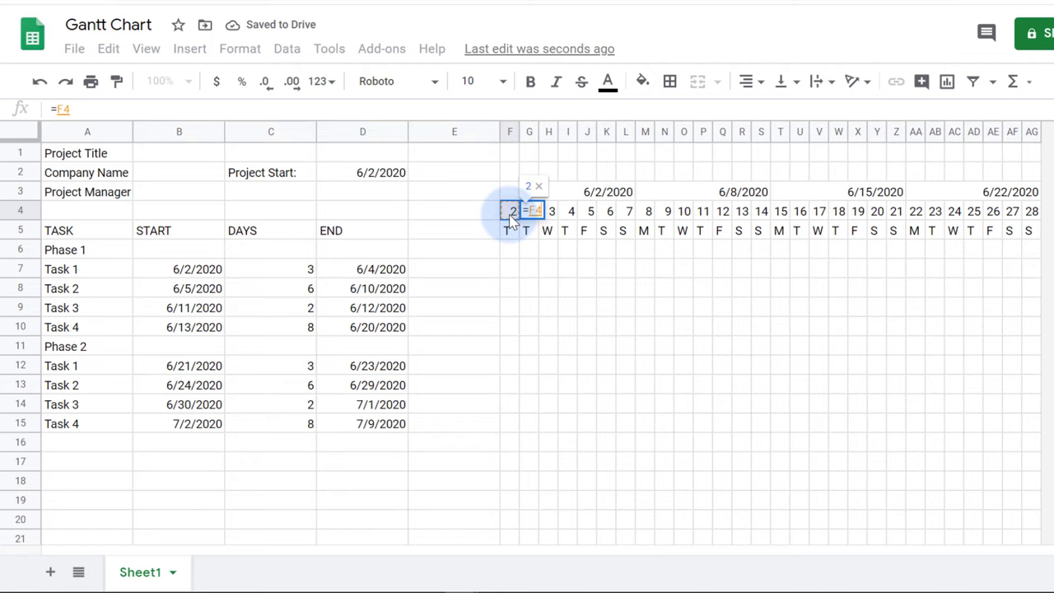
pyautogui.write('+1')
pyautogui.press('Return')
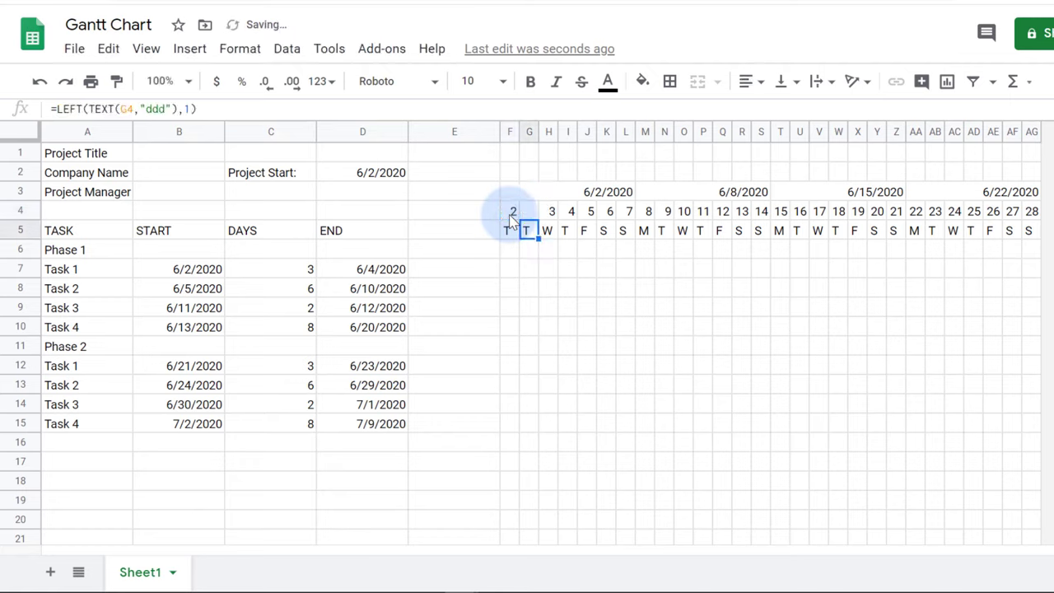
pyautogui.click(532, 211)
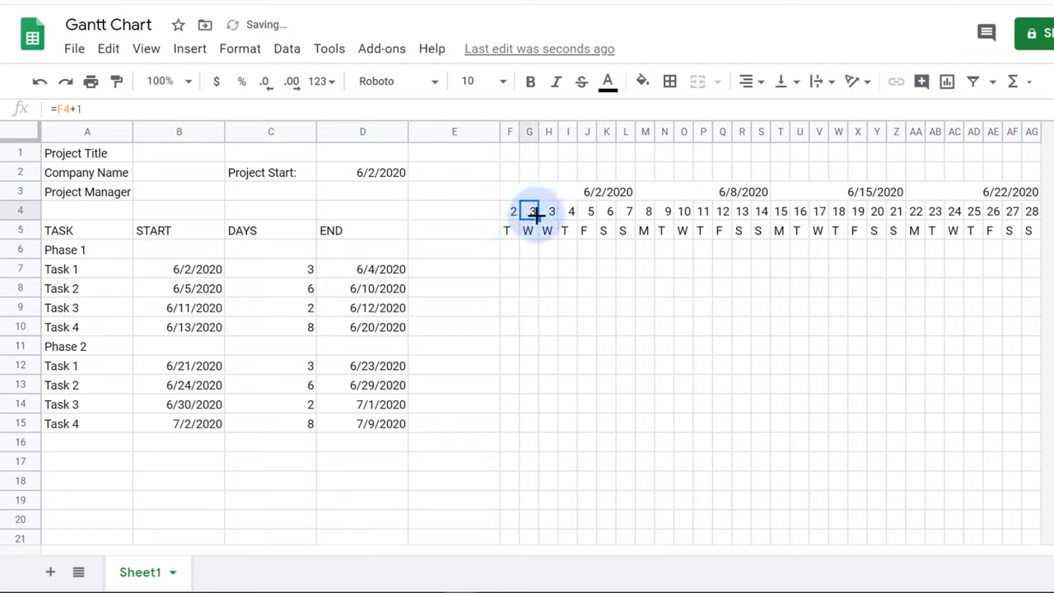
pyautogui.moveTo(534, 215); pyautogui.dragTo(1015, 214)
# Test the linked timeline by changing the project start date in D2 to 6/24/2020, and restore it to 6/2/2020
pyautogui.doubleClick(370, 173)
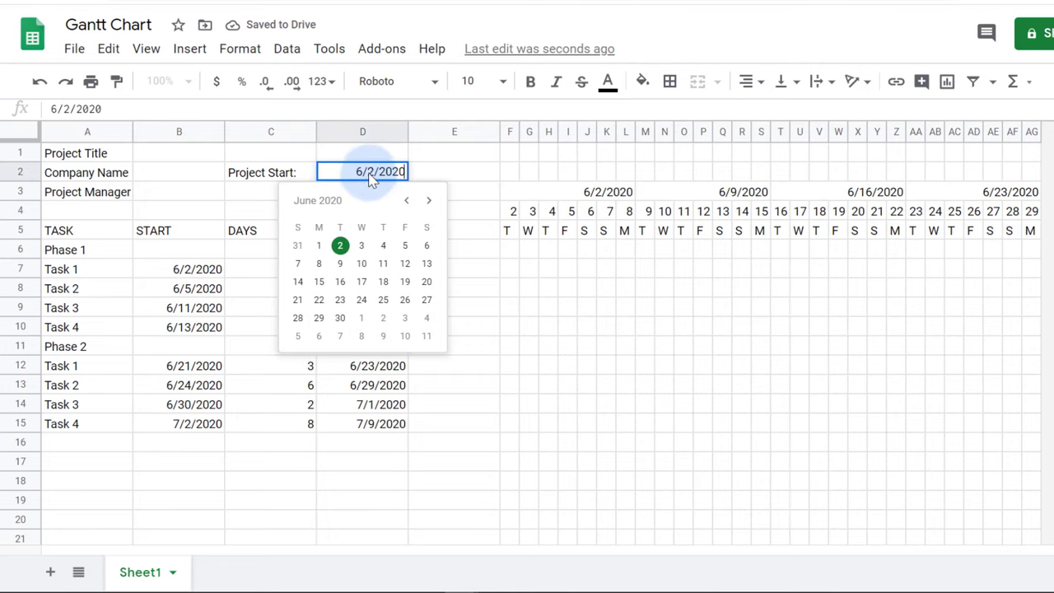
pyautogui.click(368, 302)
pyautogui.doubleClick(367, 175)
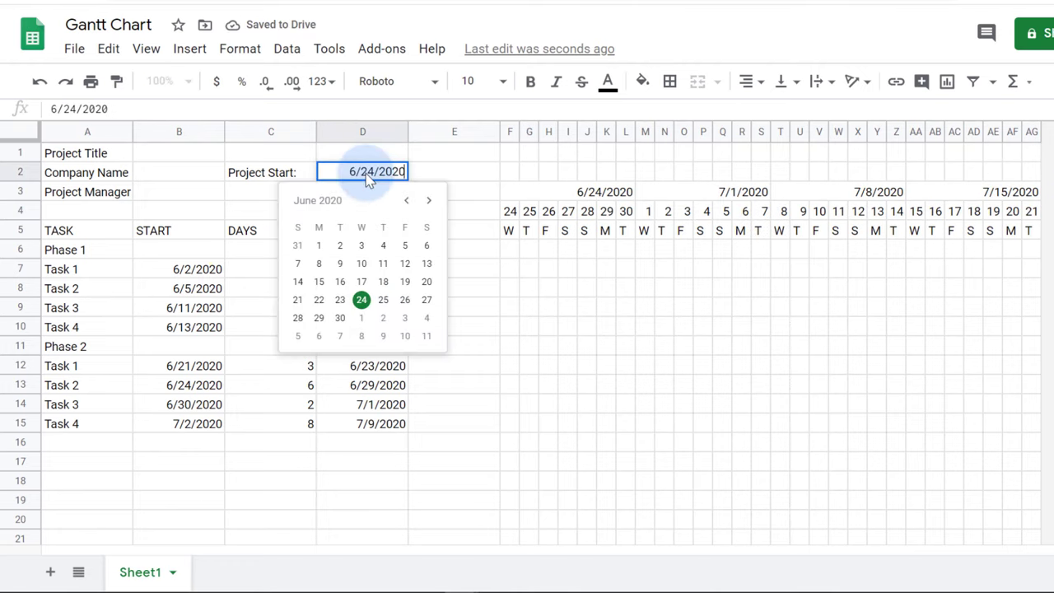
pyautogui.click(409, 269)
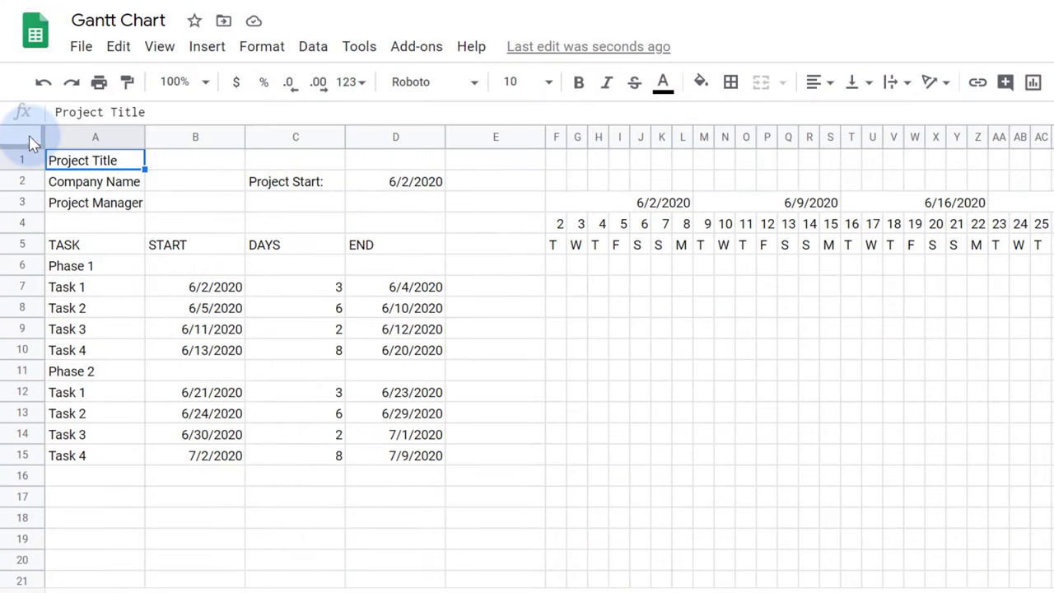
# Set the vertical alignment of all cells in the sheet to middle
pyautogui.click(29, 135)
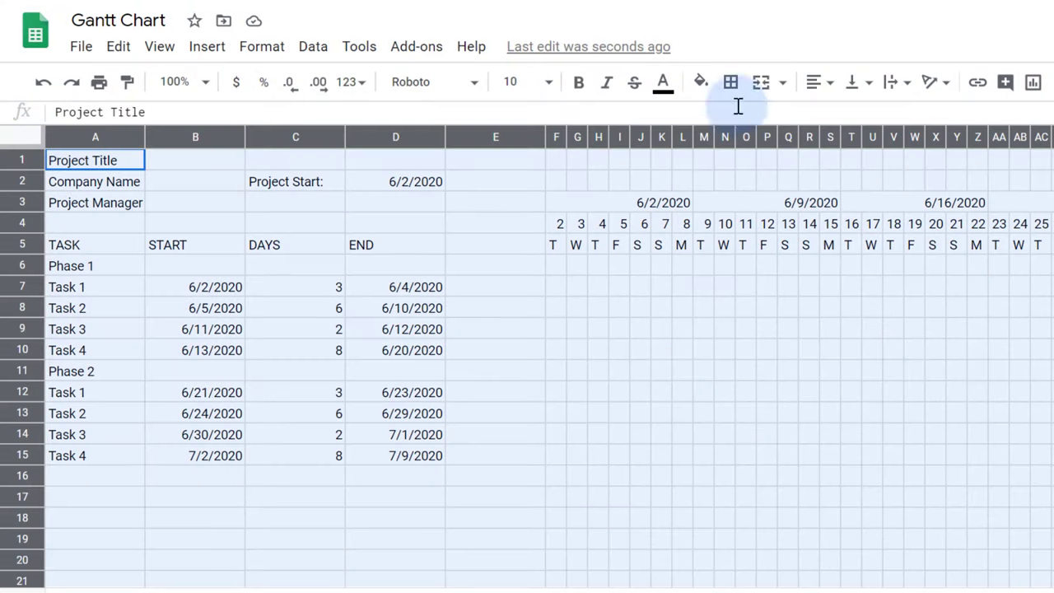
pyautogui.click(853, 82)
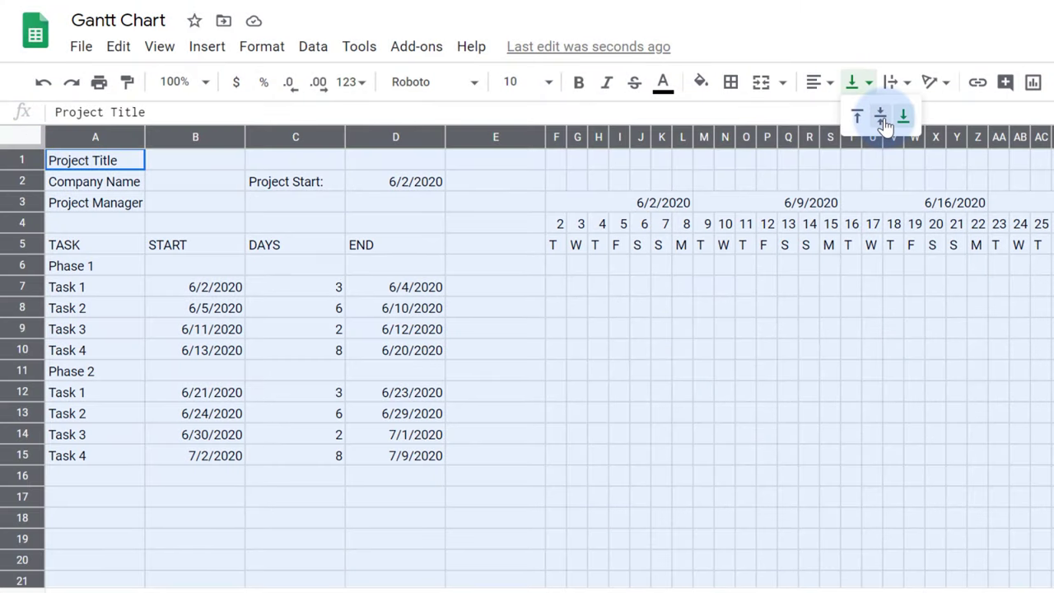
pyautogui.click(882, 119)
# Fit columns B to D to their contents and set column B to 80 pixels wide
pyautogui.moveTo(186, 137); pyautogui.dragTo(414, 138)
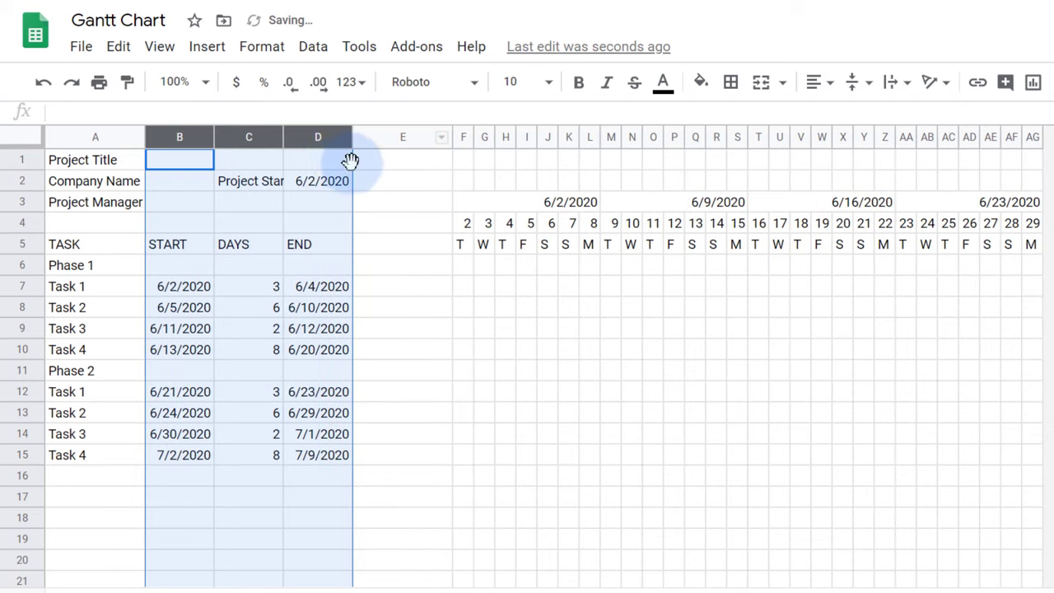
pyautogui.click(357, 161)
pyautogui.rightClick(202, 137)
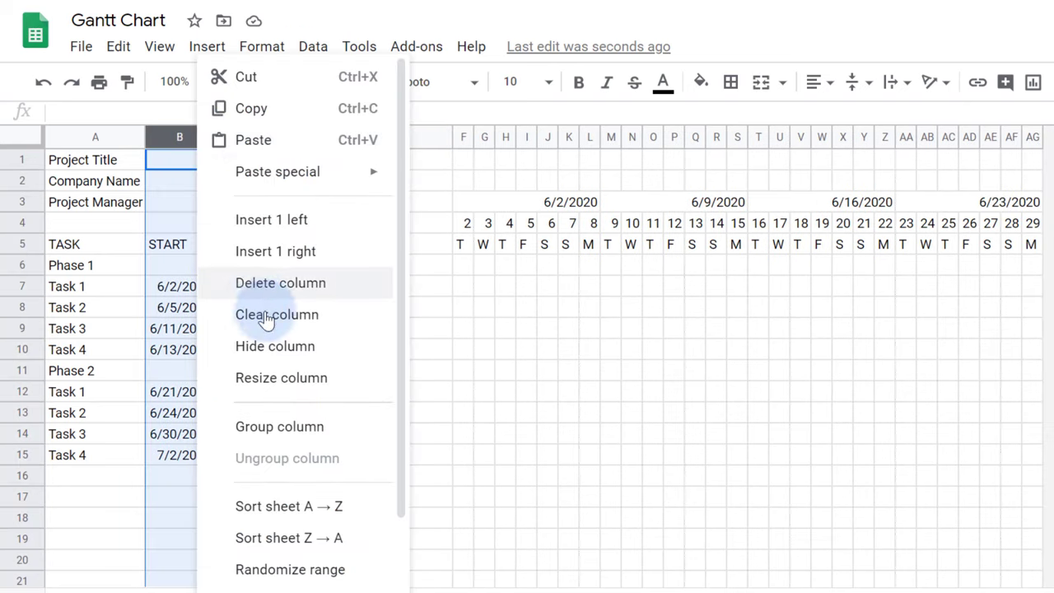
pyautogui.click(278, 372)
pyautogui.write('80')
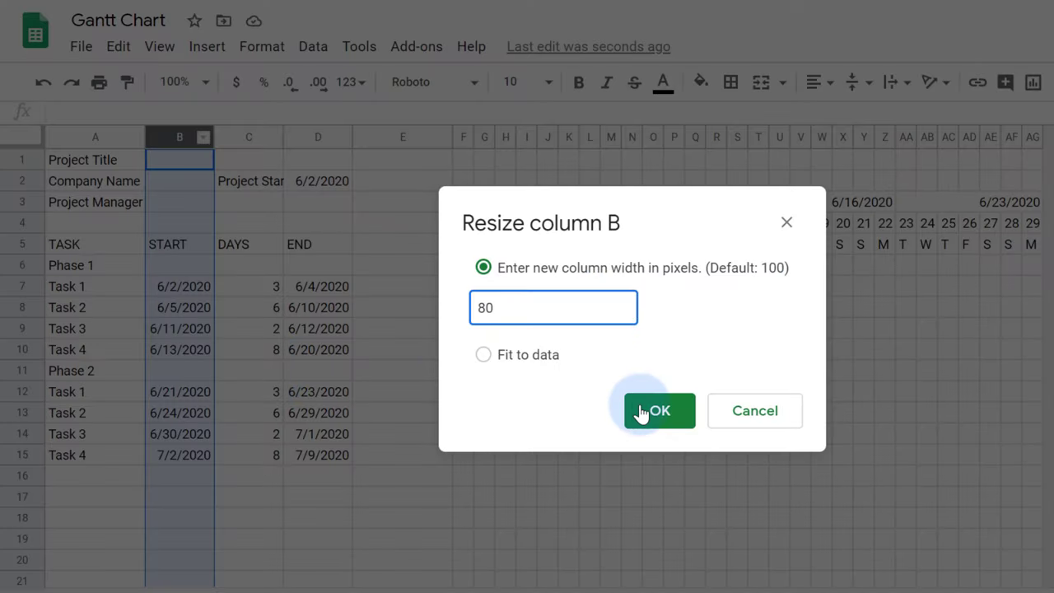
pyautogui.click(643, 413)
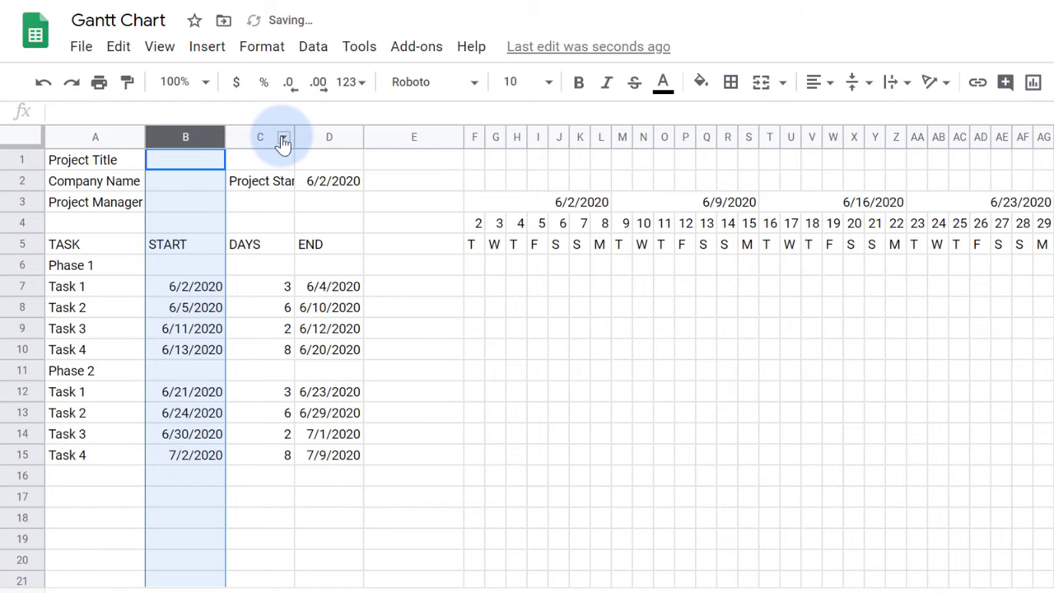
# Set the DAYS column C to 40 pixels wide and the END column D to 80 pixels wide
pyautogui.rightClick(282, 140)
pyautogui.click(349, 378)
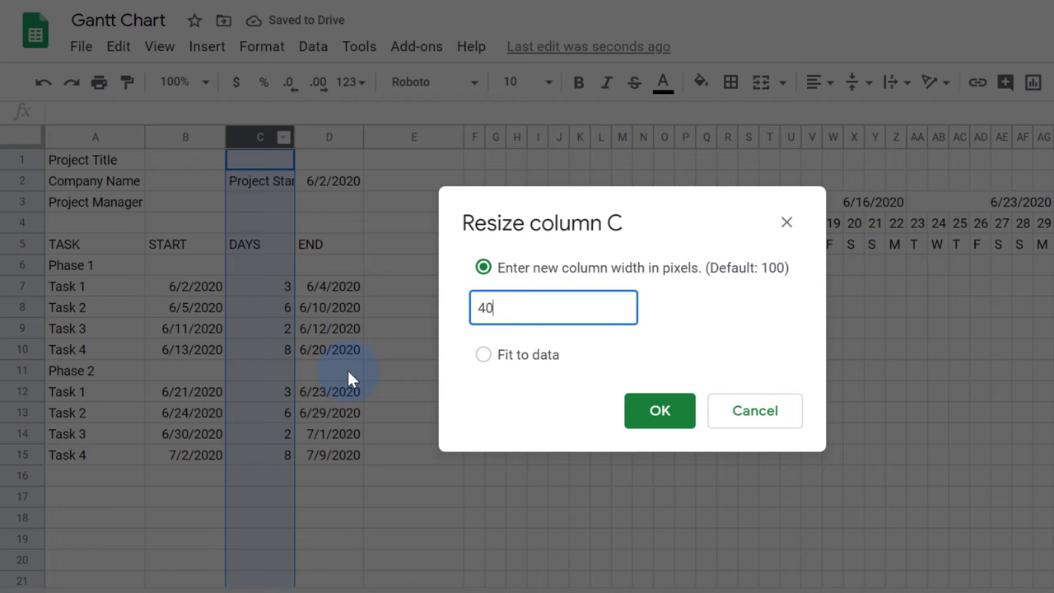
pyautogui.click(640, 412)
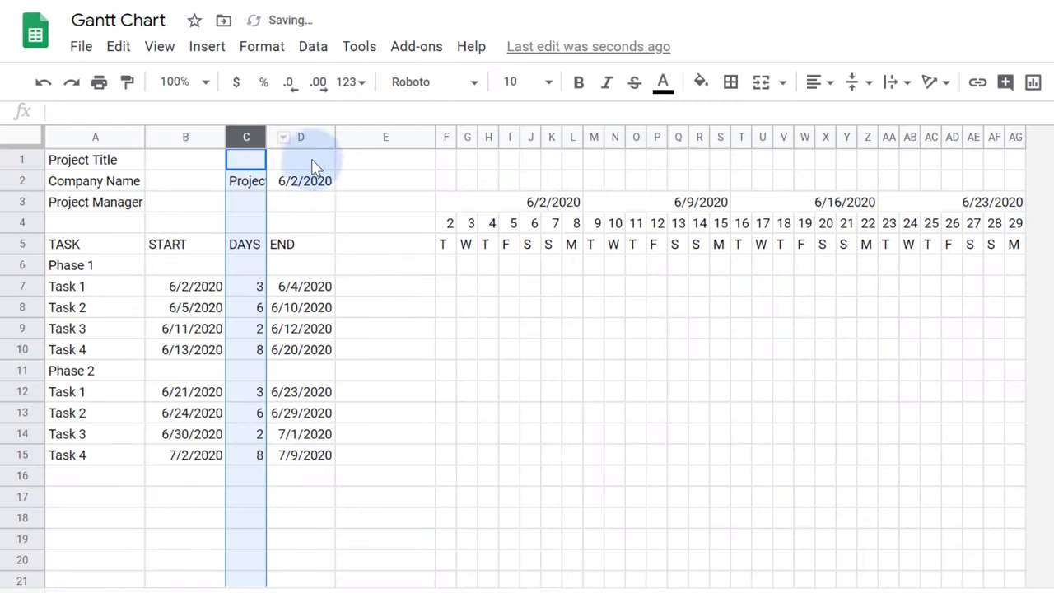
pyautogui.click(302, 137)
pyautogui.click(324, 139)
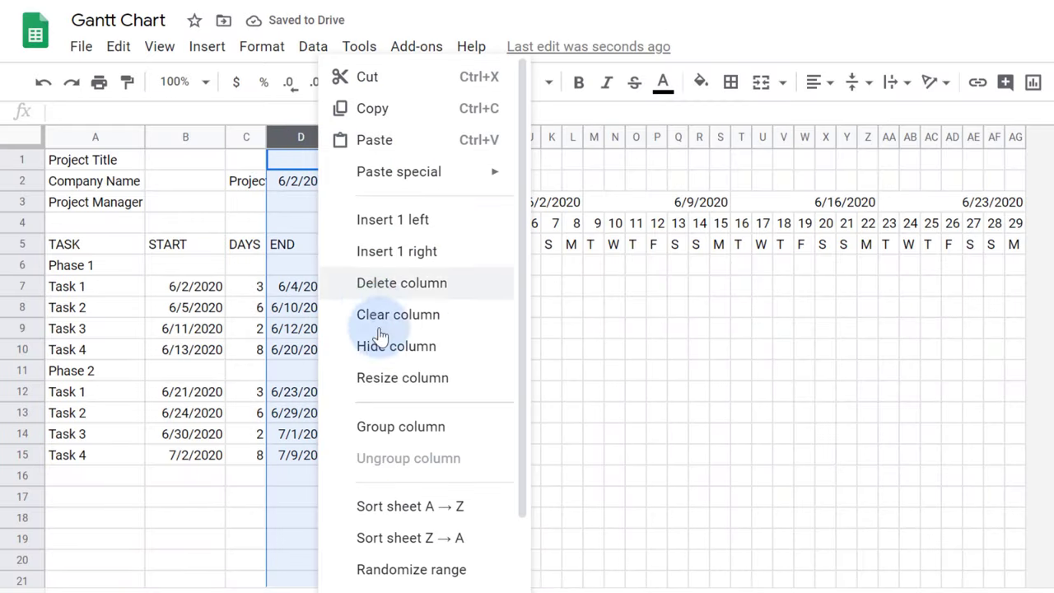
pyautogui.click(390, 376)
pyautogui.write('80')
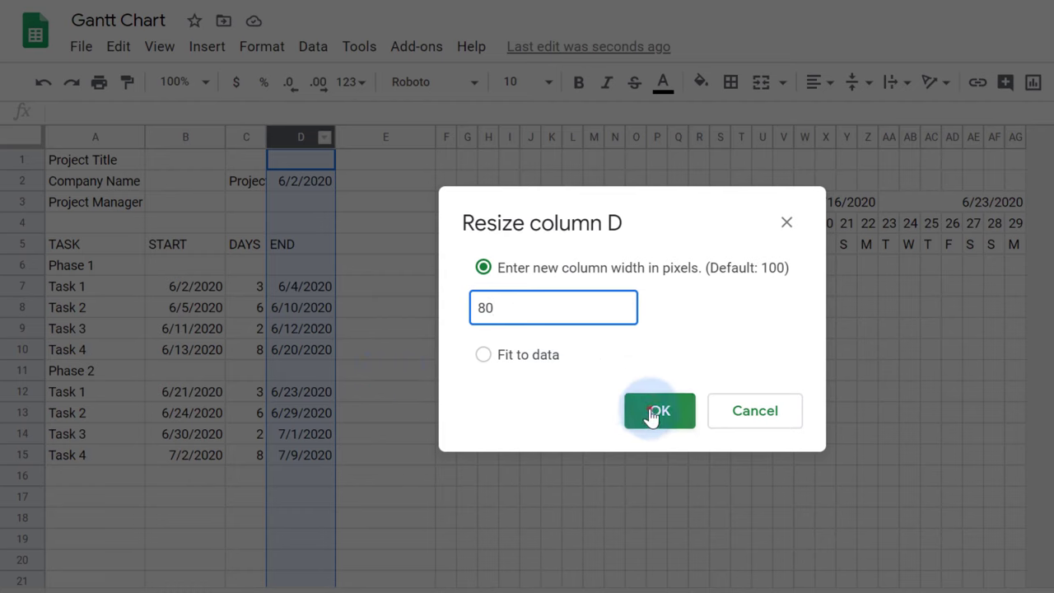
pyautogui.click(654, 409)
# Resize columns E to AG to 20 pixels wide and hide the sheet's gridlines
pyautogui.moveTo(407, 136); pyautogui.dragTo(1028, 136)
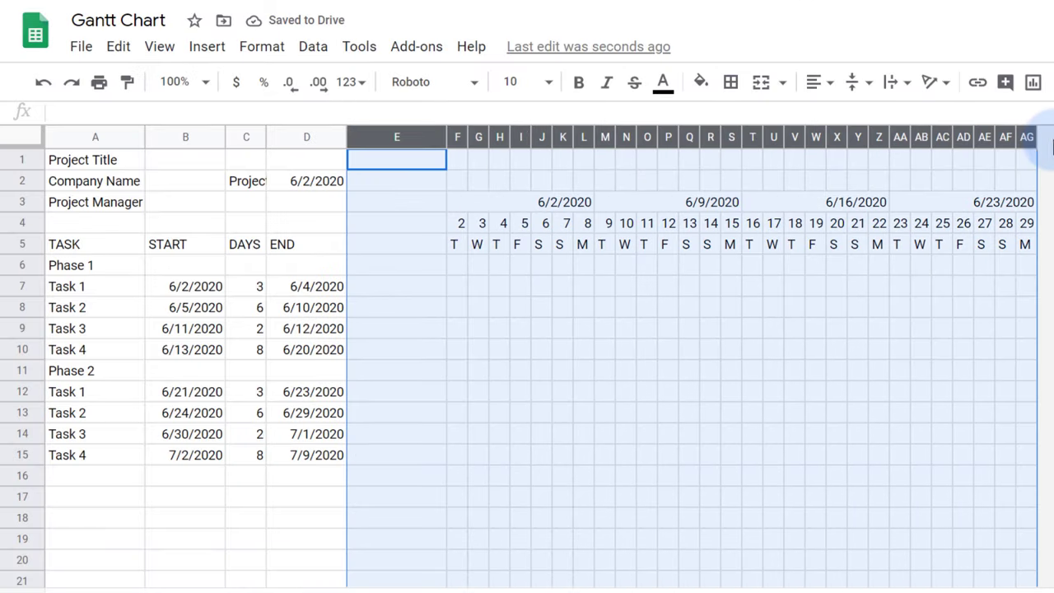
pyautogui.rightClick(420, 175)
pyautogui.click(502, 377)
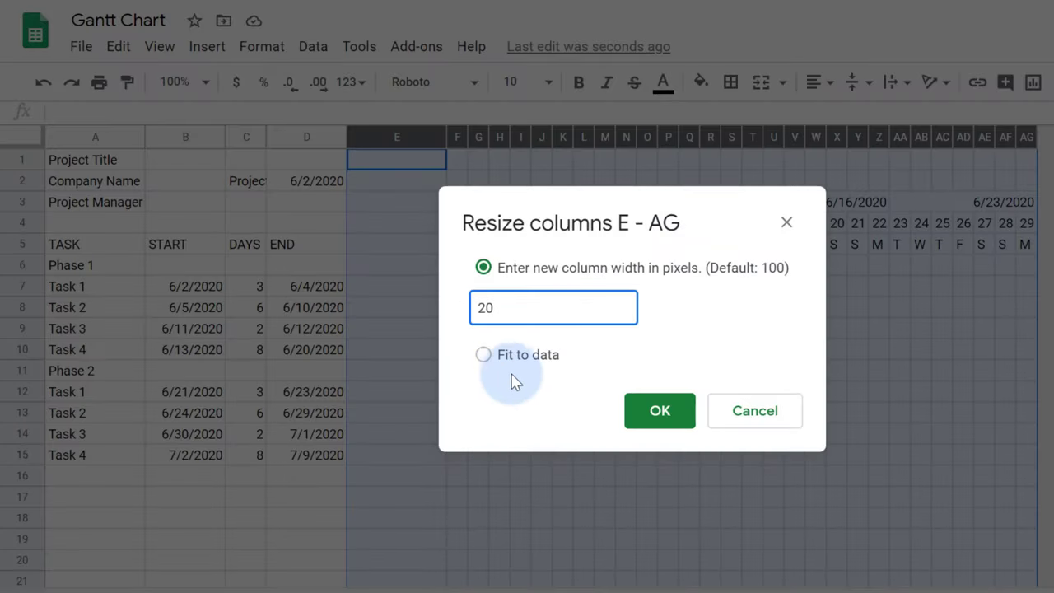
pyautogui.click(644, 409)
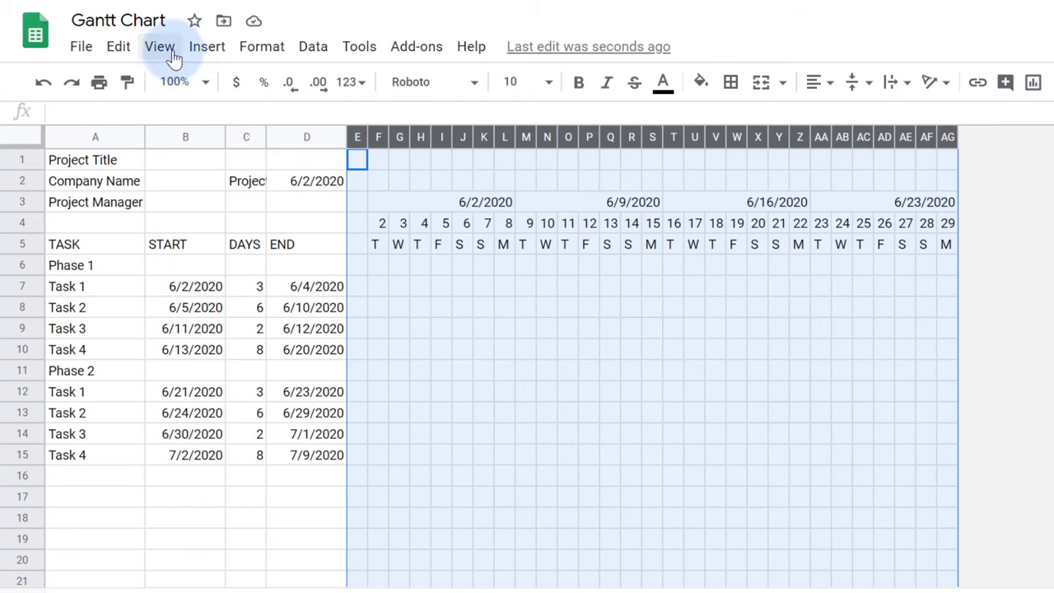
pyautogui.click(161, 47)
pyautogui.click(181, 140)
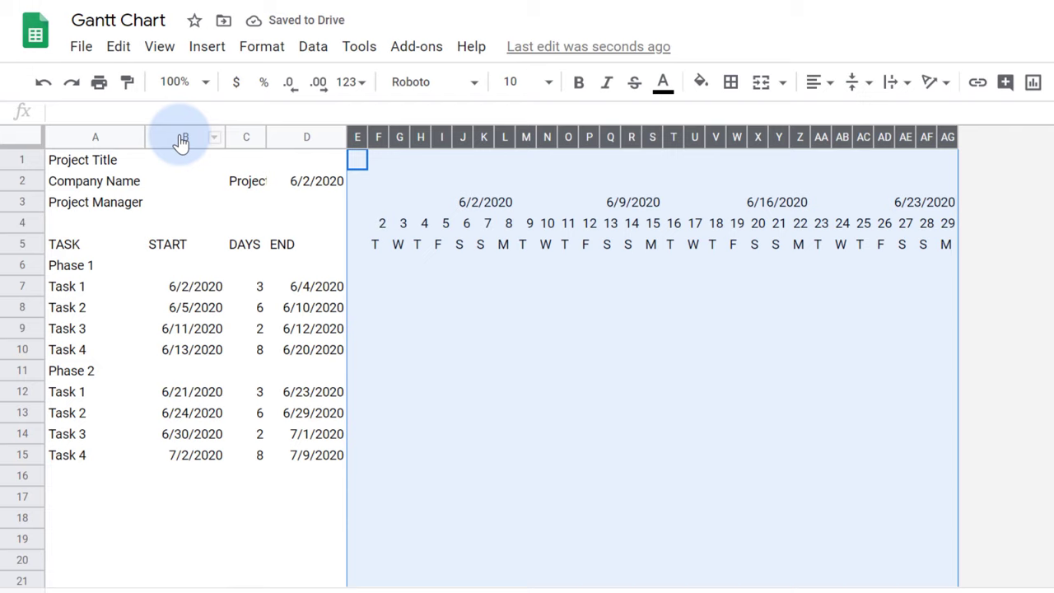
# Format the project title in A1 as bold, size 18, dark blue text
pyautogui.click(111, 160)
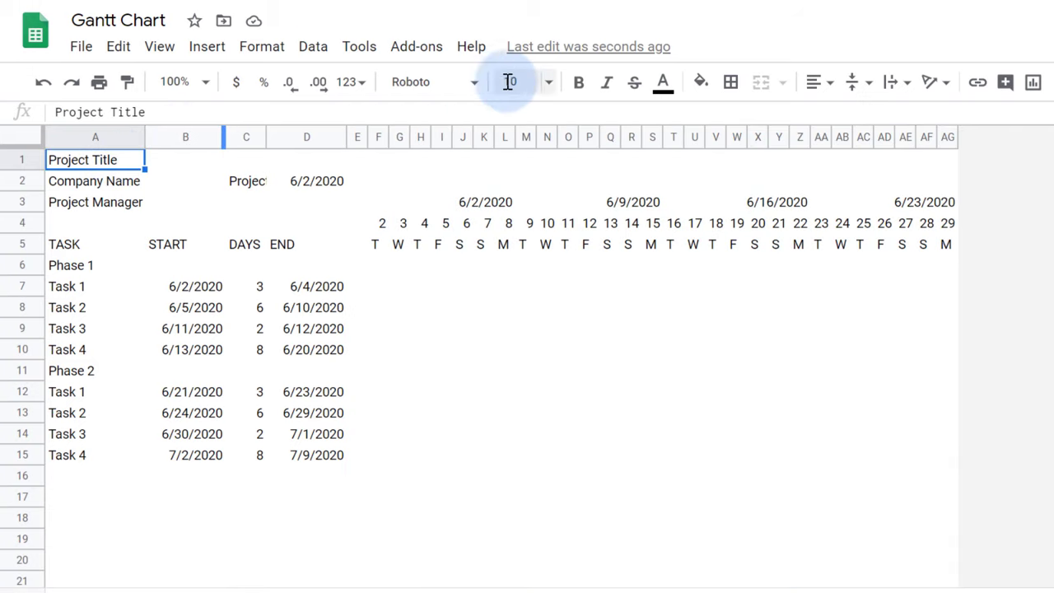
pyautogui.click(579, 81)
pyautogui.click(549, 81)
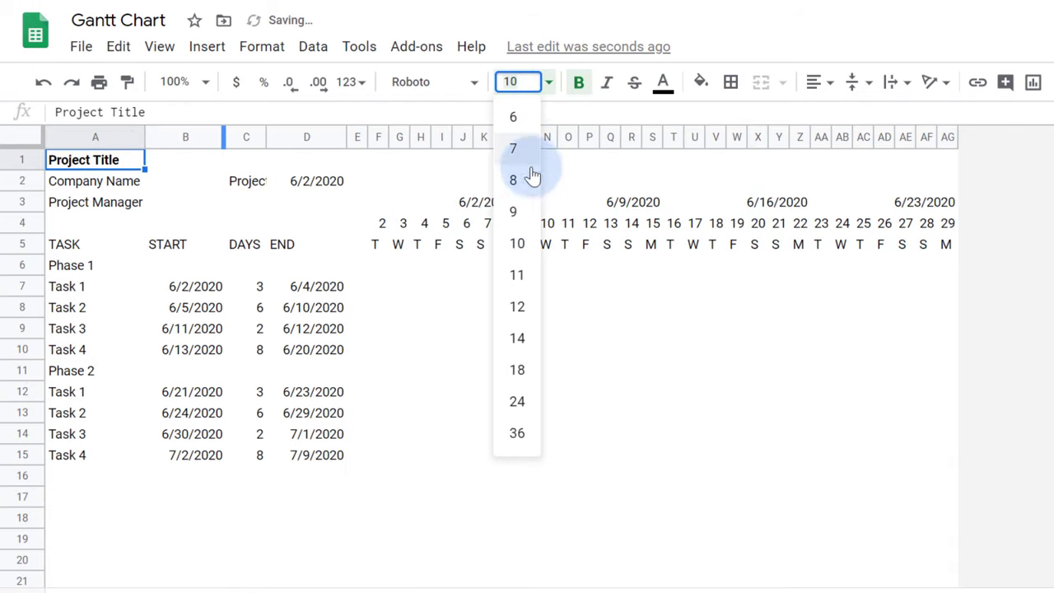
pyautogui.click(525, 369)
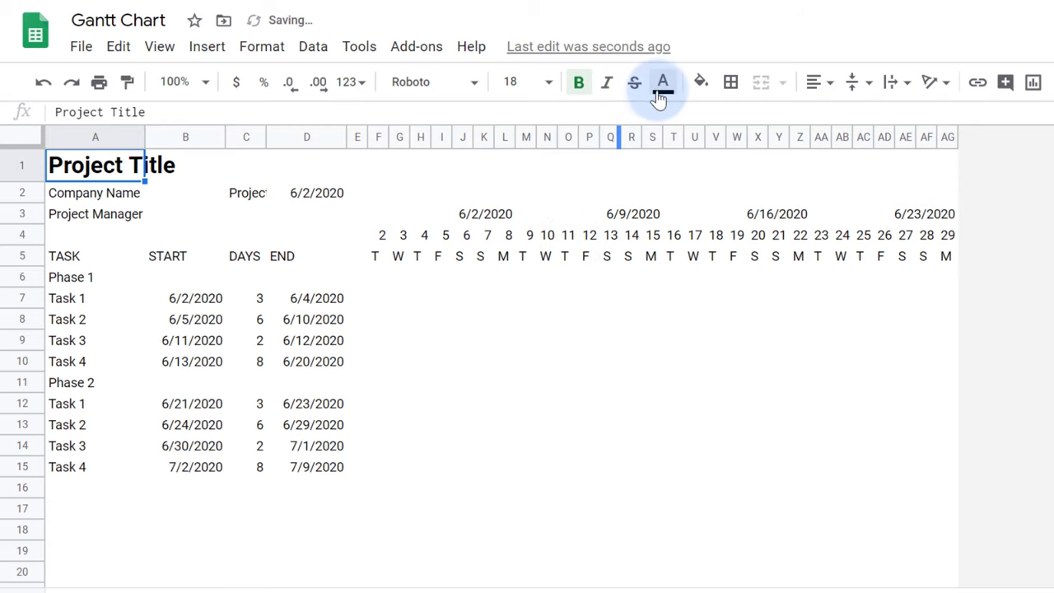
pyautogui.click(662, 83)
pyautogui.click(823, 288)
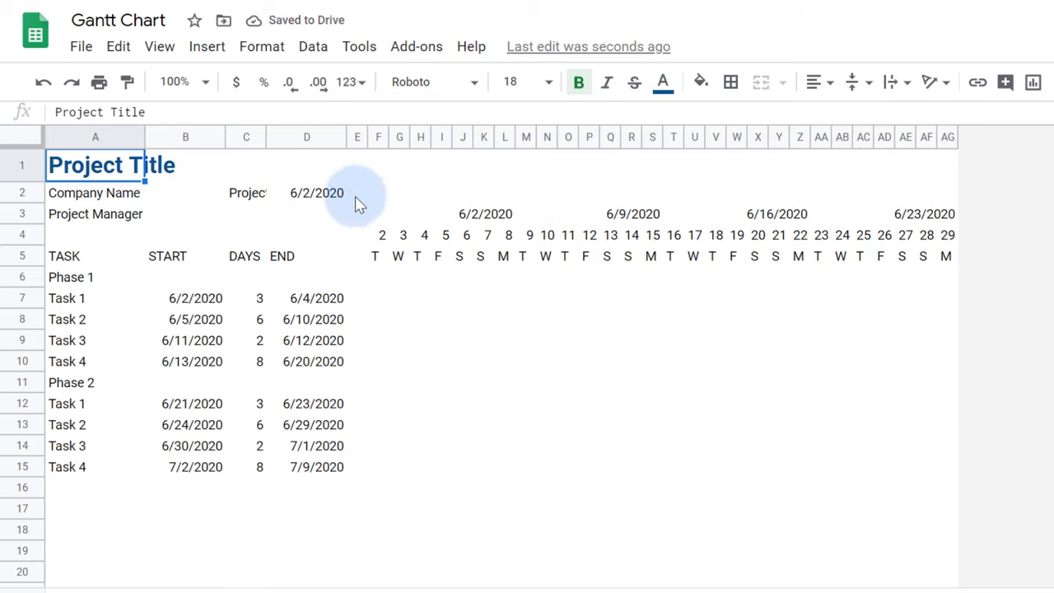
# Make A2:D2 bold and right-align the Project Start label in C2
pyautogui.moveTo(89, 194); pyautogui.dragTo(318, 198)
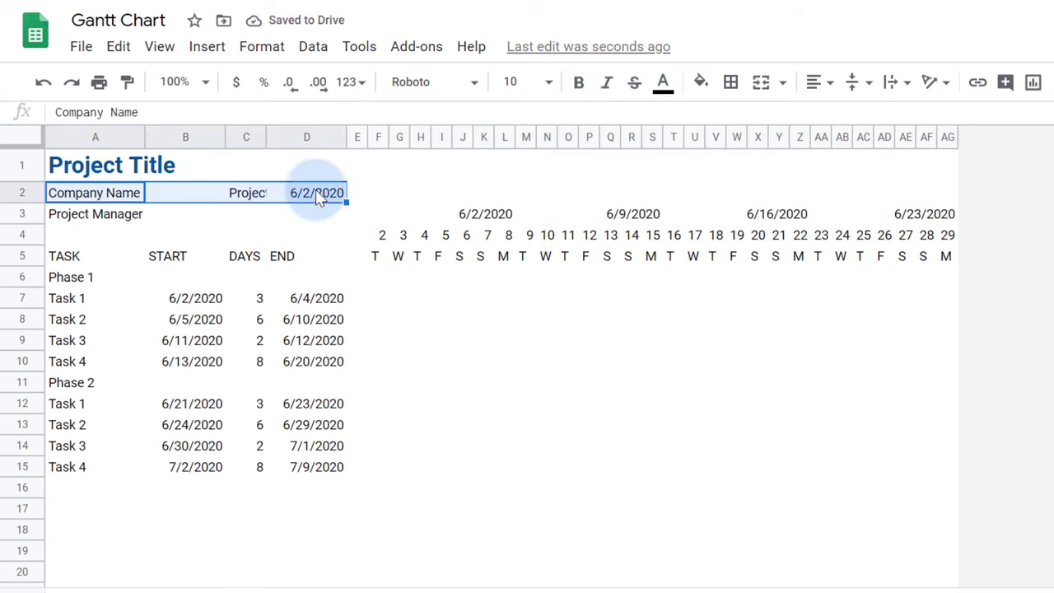
pyautogui.click(578, 83)
pyautogui.click(255, 200)
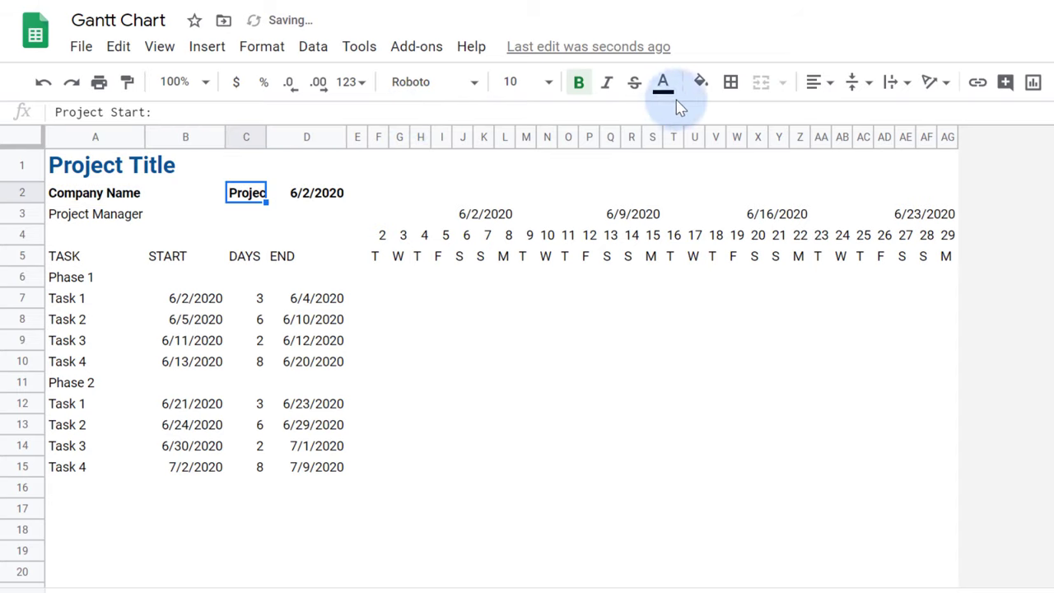
pyautogui.click(821, 83)
pyautogui.click(864, 117)
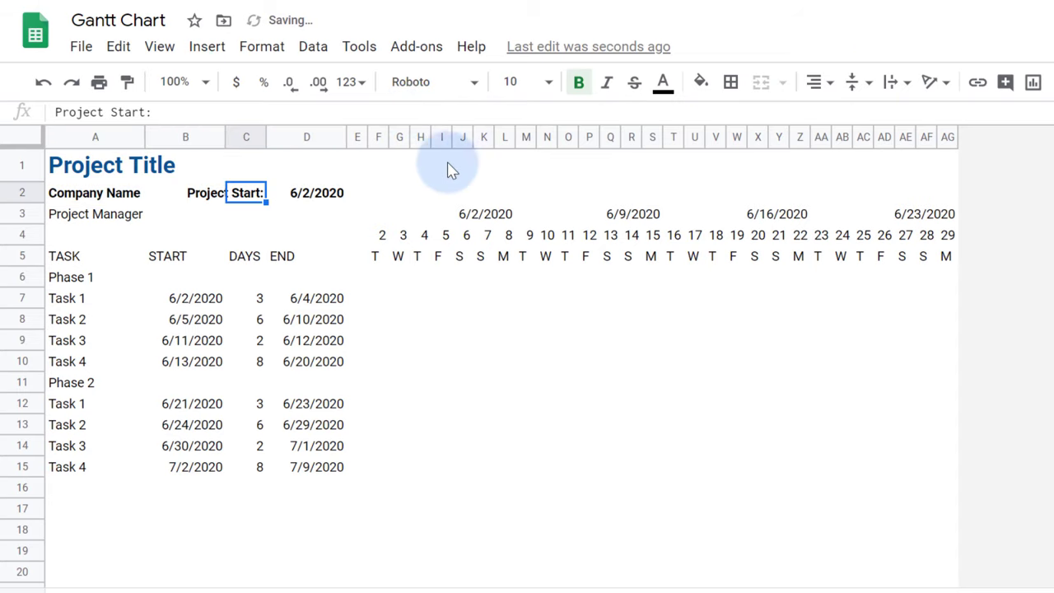
# Center the project start date in D2 and add a dark gray outer border around the cell
pyautogui.click(318, 192)
pyautogui.click(822, 82)
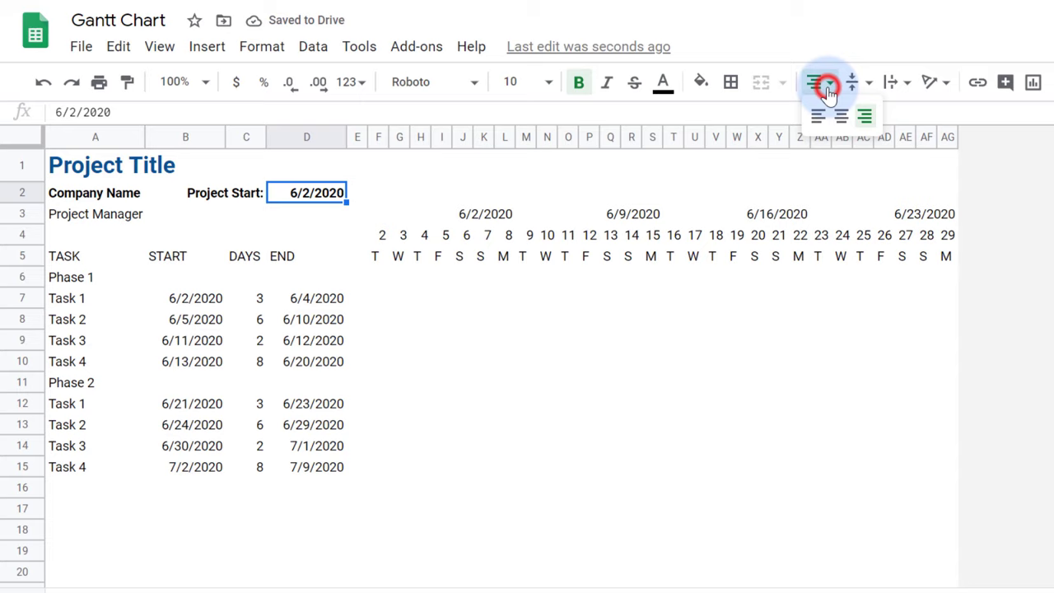
pyautogui.click(843, 115)
pyautogui.click(732, 84)
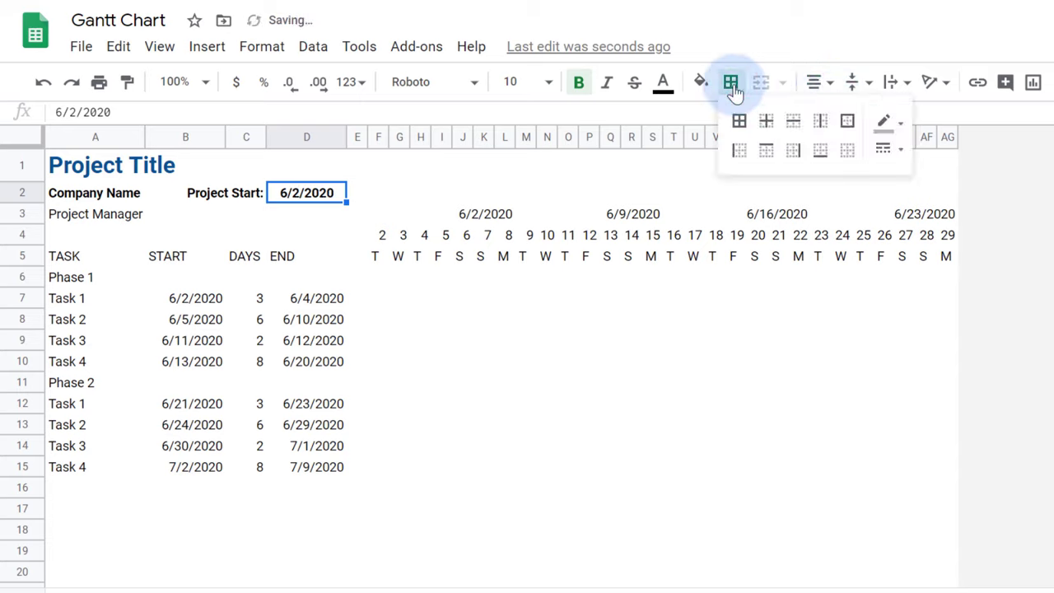
pyautogui.click(883, 122)
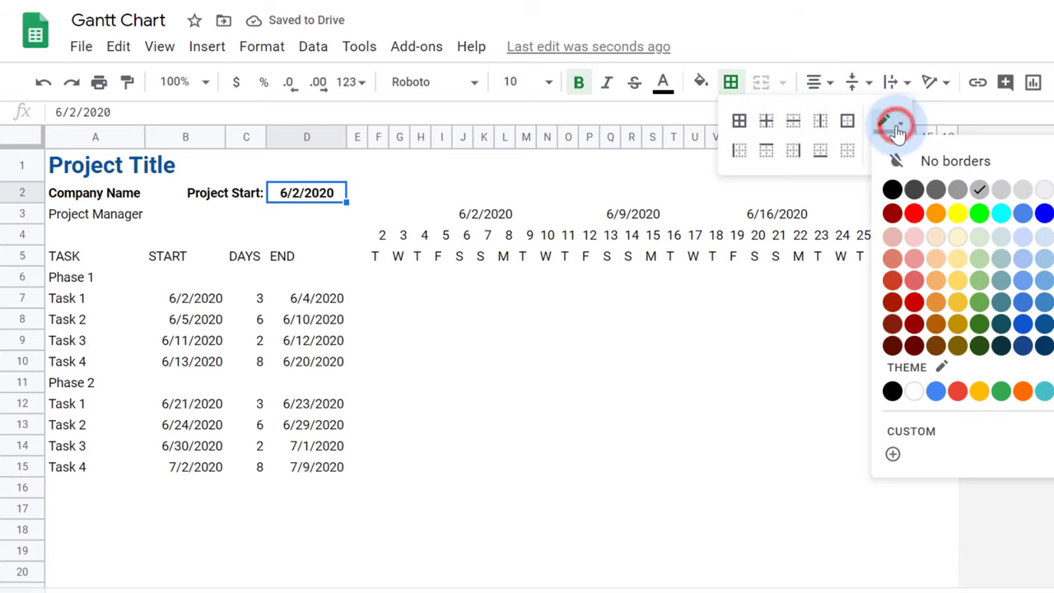
pyautogui.click(914, 189)
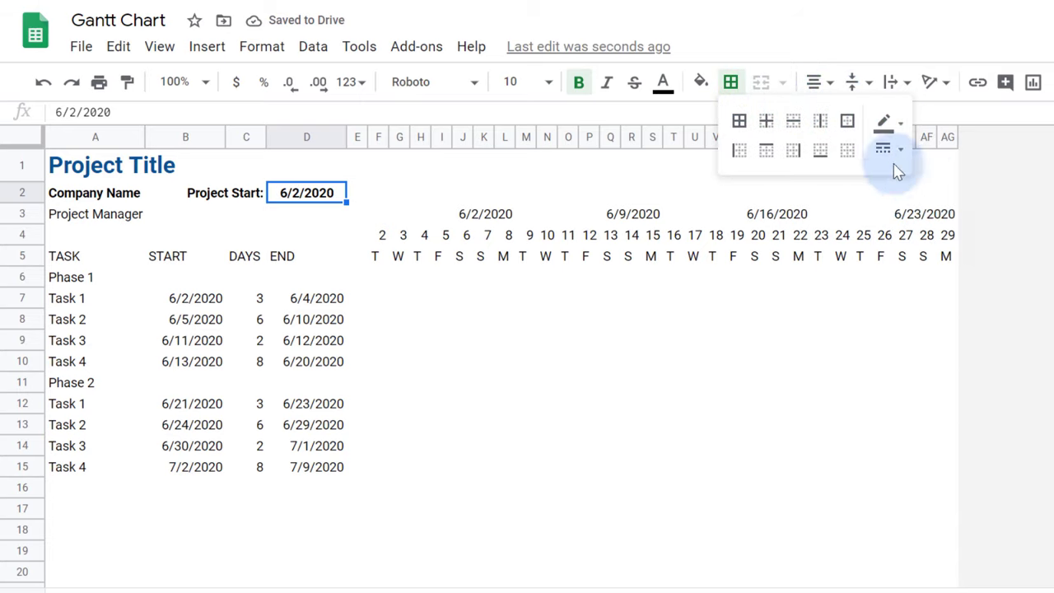
pyautogui.click(834, 132)
# Center the contents of B4:AG15 horizontally
pyautogui.moveTo(179, 235); pyautogui.dragTo(993, 474)
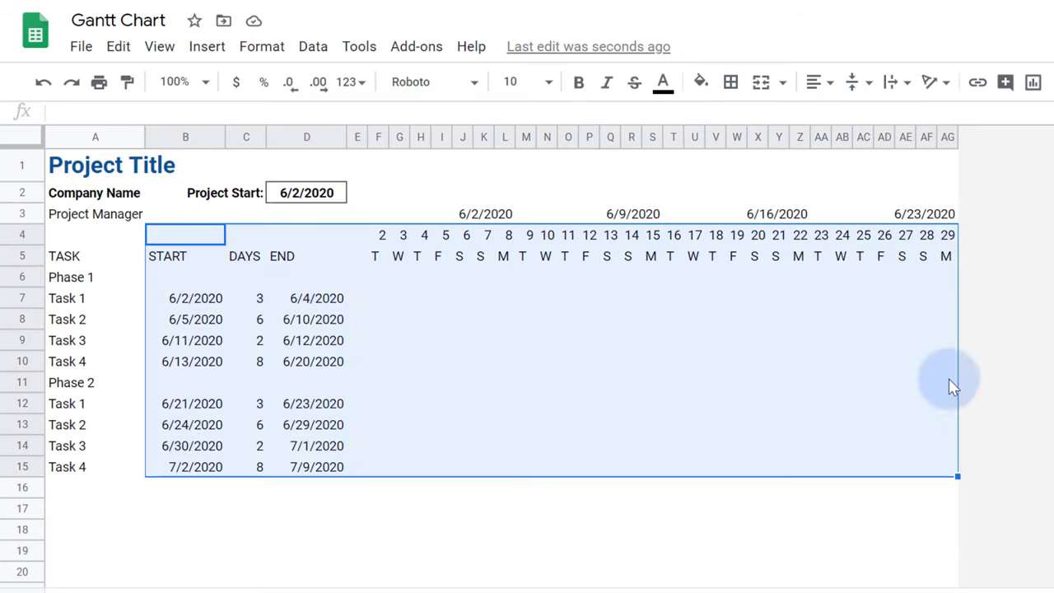
pyautogui.click(823, 83)
pyautogui.click(840, 118)
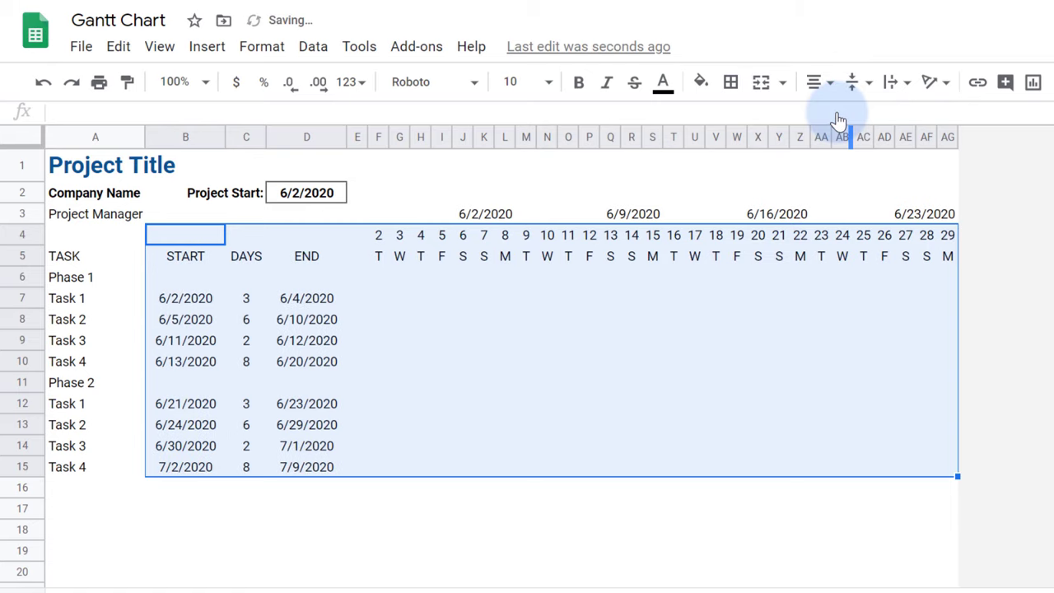
# Format header row 5 with font size 8, bold, a dark gray fill and white text
pyautogui.click(30, 252)
pyautogui.click(549, 82)
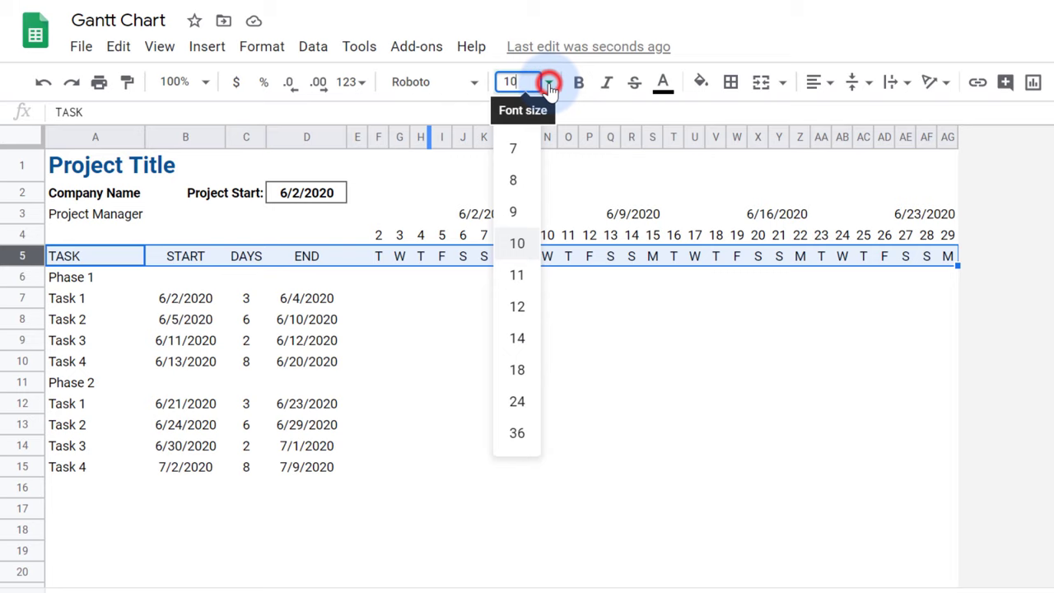
pyautogui.click(517, 180)
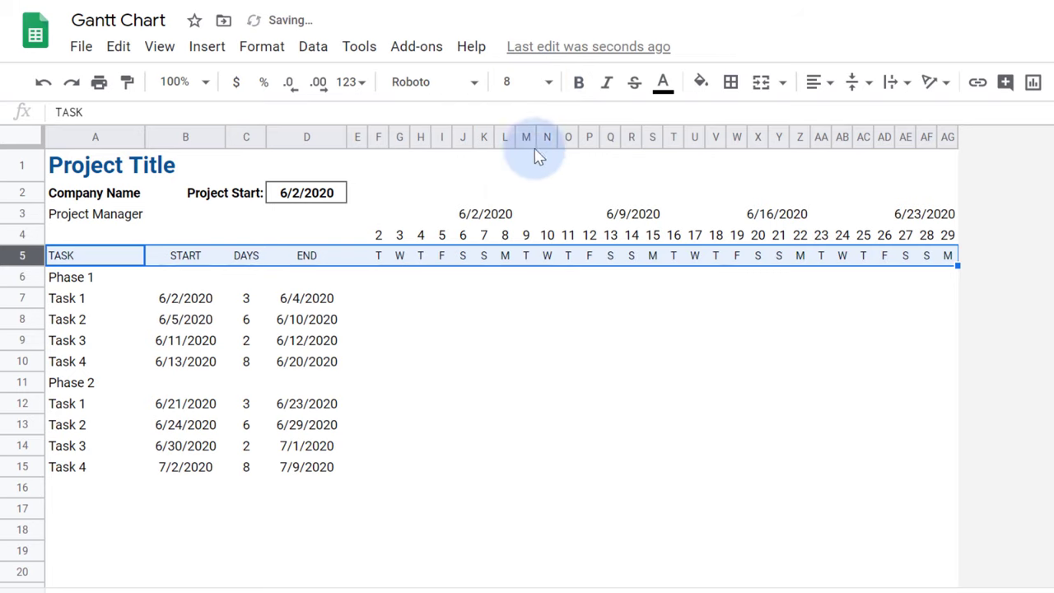
pyautogui.click(580, 89)
pyautogui.click(697, 86)
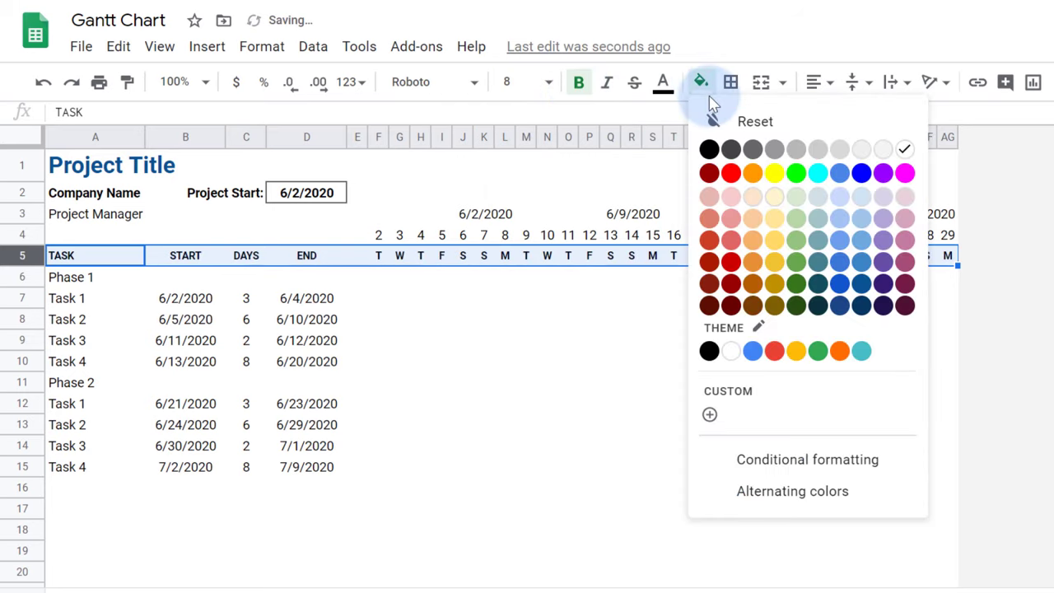
pyautogui.click(752, 150)
pyautogui.click(664, 89)
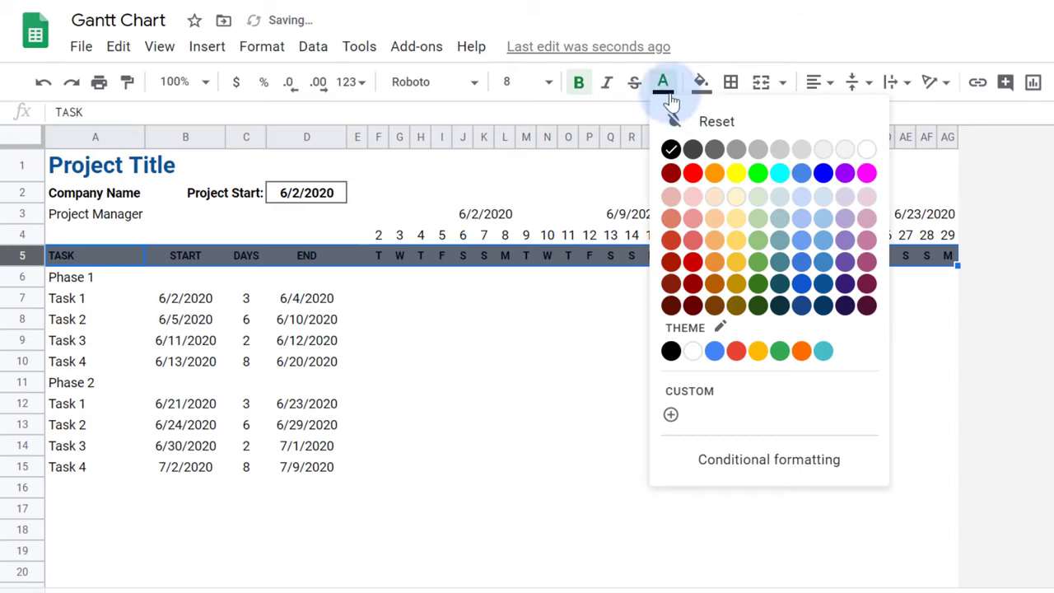
pyautogui.click(867, 149)
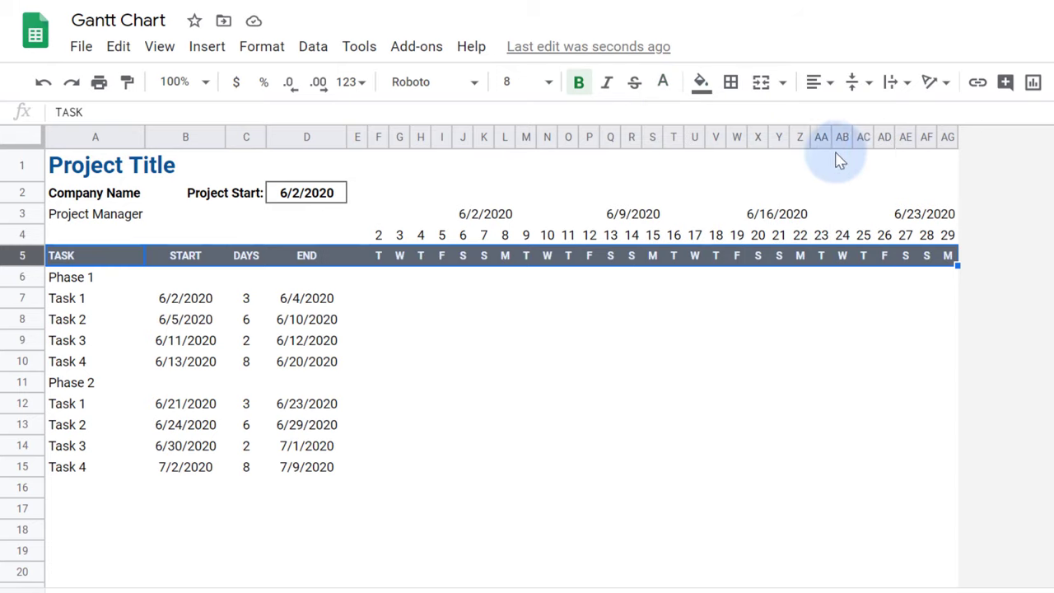
# Left-align the first week's date in merged cell F3 and make it bold
pyautogui.click(436, 219)
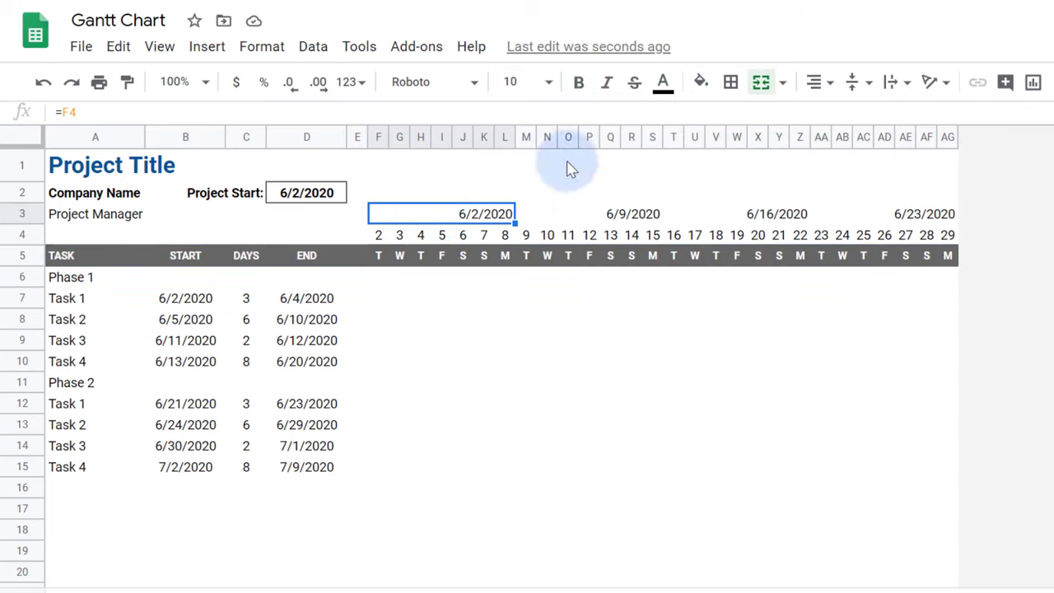
pyautogui.click(830, 86)
pyautogui.click(818, 117)
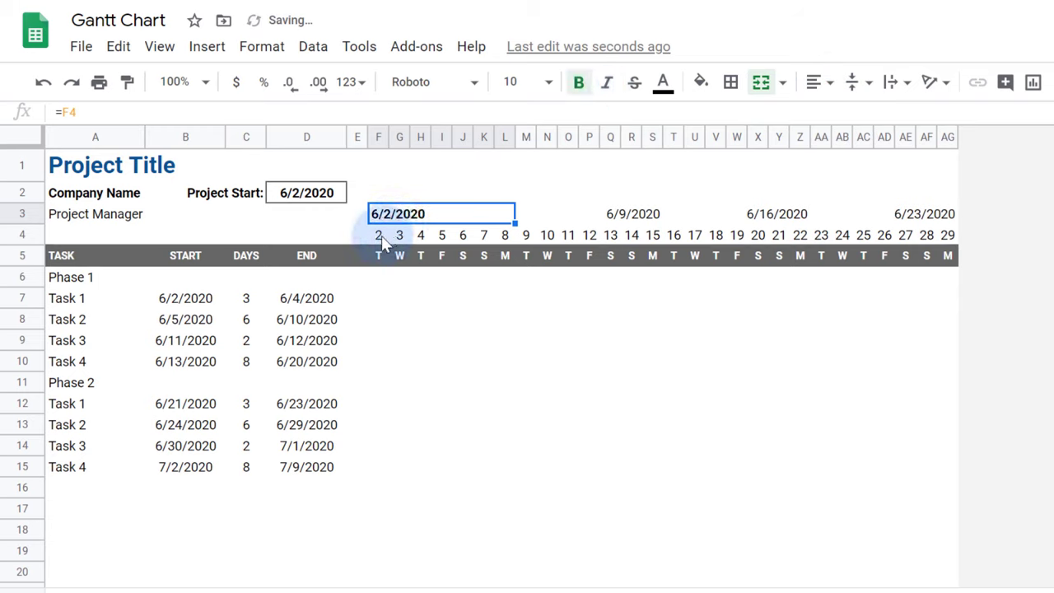
# Set the first week block F3:L4 to font size 8 with a light gray fill
pyautogui.moveTo(380, 236); pyautogui.dragTo(482, 216)
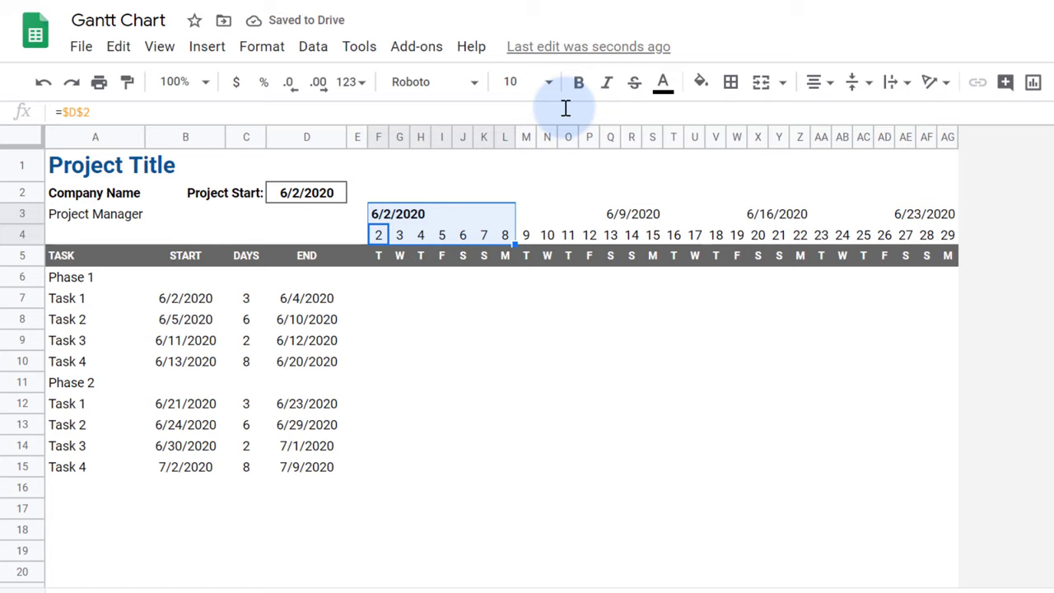
pyautogui.click(548, 82)
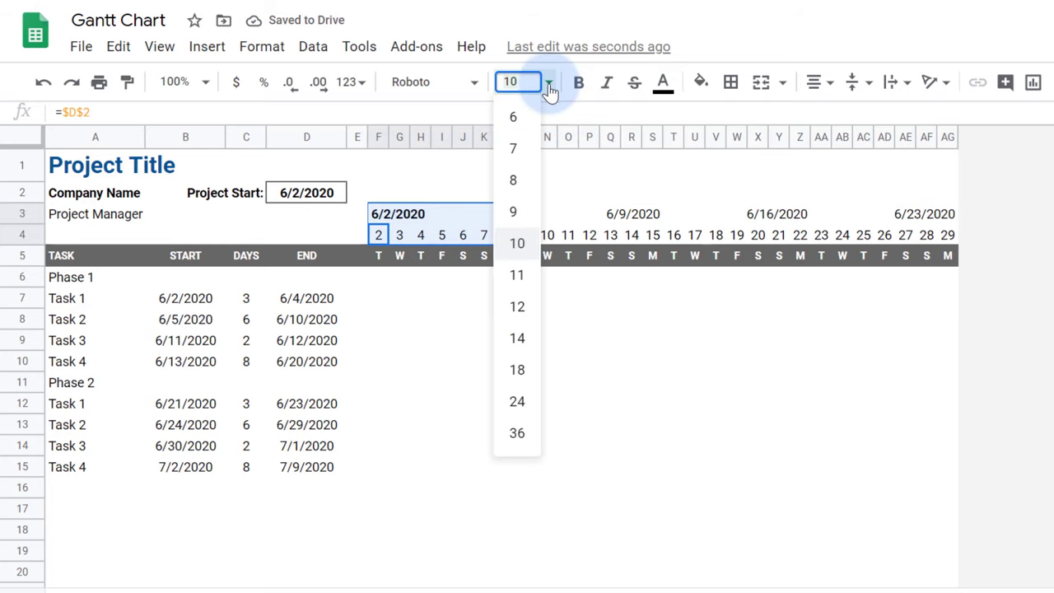
pyautogui.click(518, 181)
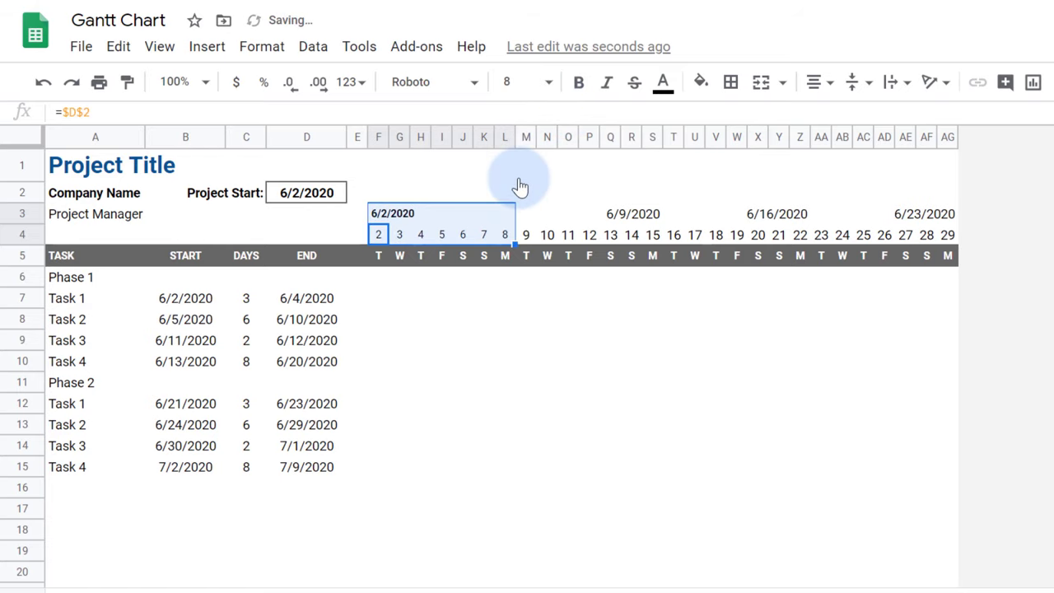
pyautogui.click(701, 82)
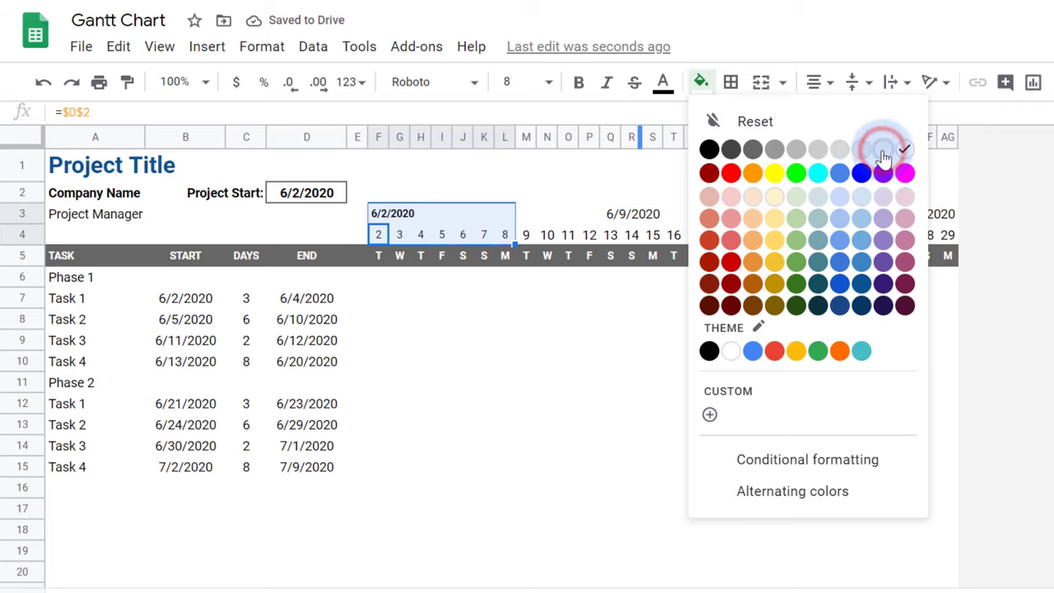
pyautogui.click(883, 155)
# Add left, top and right borders around the first week block F3:L4
pyautogui.click(730, 82)
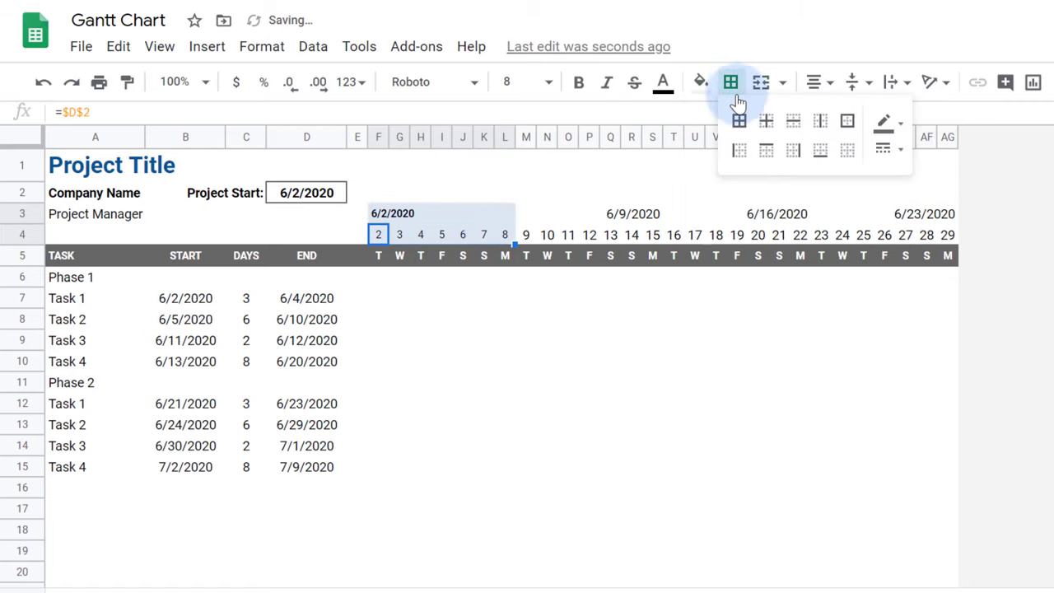
pyautogui.click(739, 153)
pyautogui.click(765, 154)
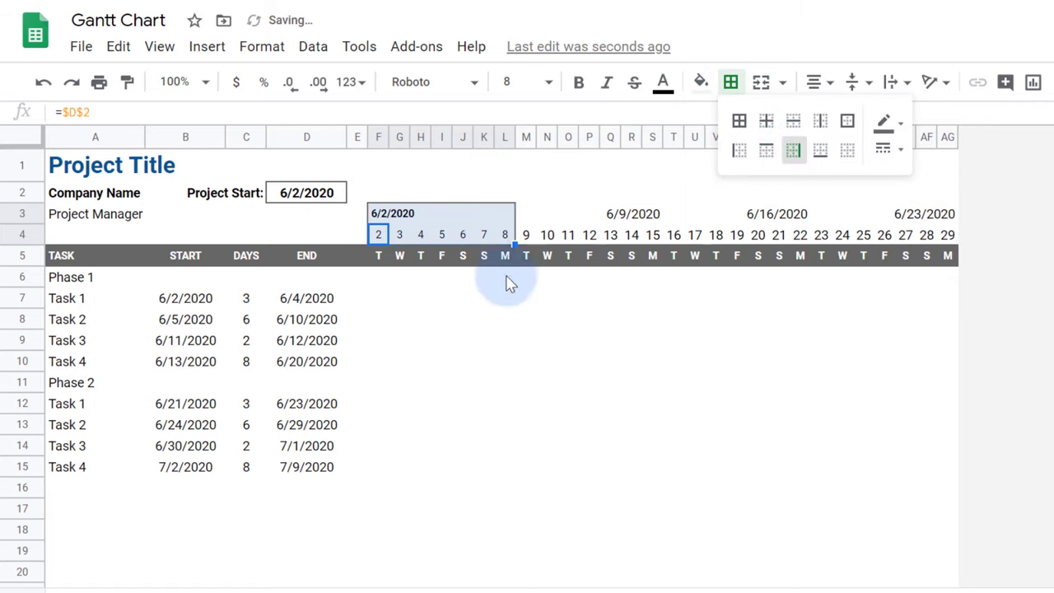
pyautogui.click(428, 282)
# Copy the formatting of F3:L4 onto the other three week blocks in M3:AG4
pyautogui.moveTo(381, 216); pyautogui.dragTo(381, 230)
pyautogui.click(128, 81)
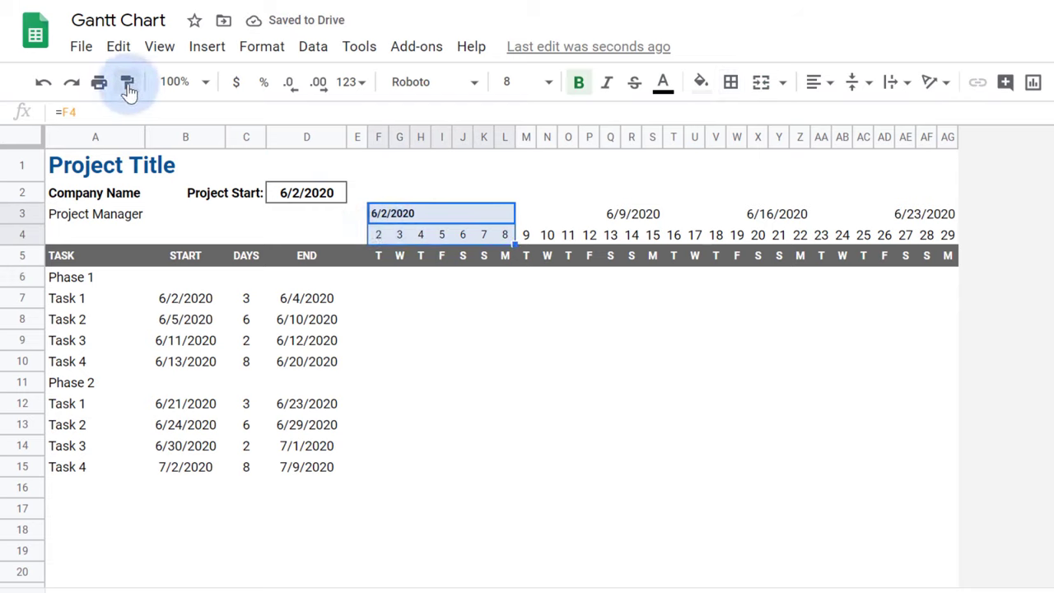
pyautogui.moveTo(535, 216)
pyautogui.mouseDown()
pyautogui.moveTo(884, 222)
pyautogui.moveTo(866, 227)
pyautogui.mouseUp()
pyautogui.click(397, 282)
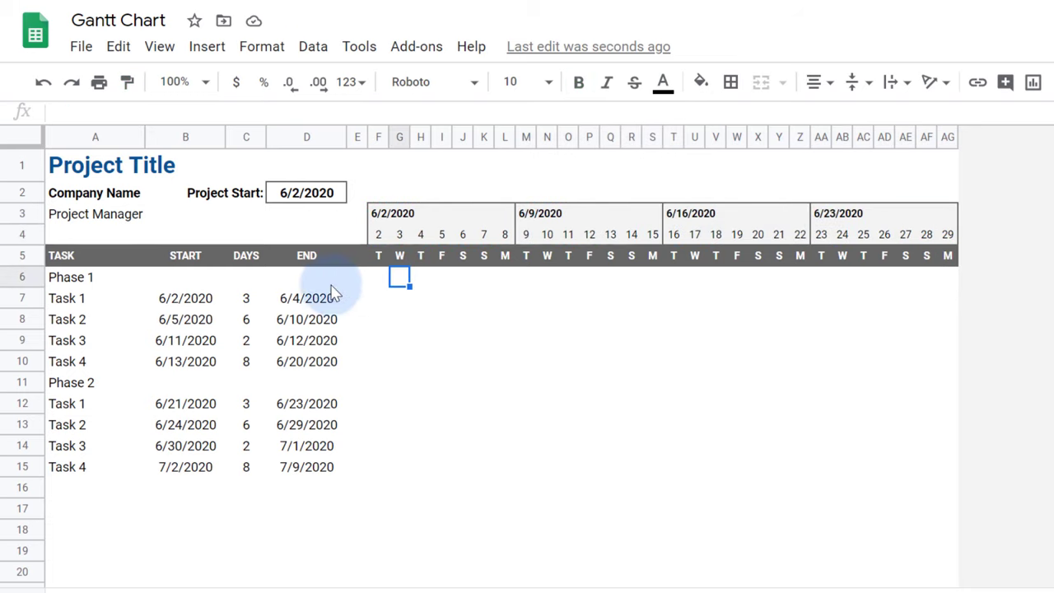
# Make the Phase 1 row bold and give it a medium blue fill
pyautogui.click(29, 279)
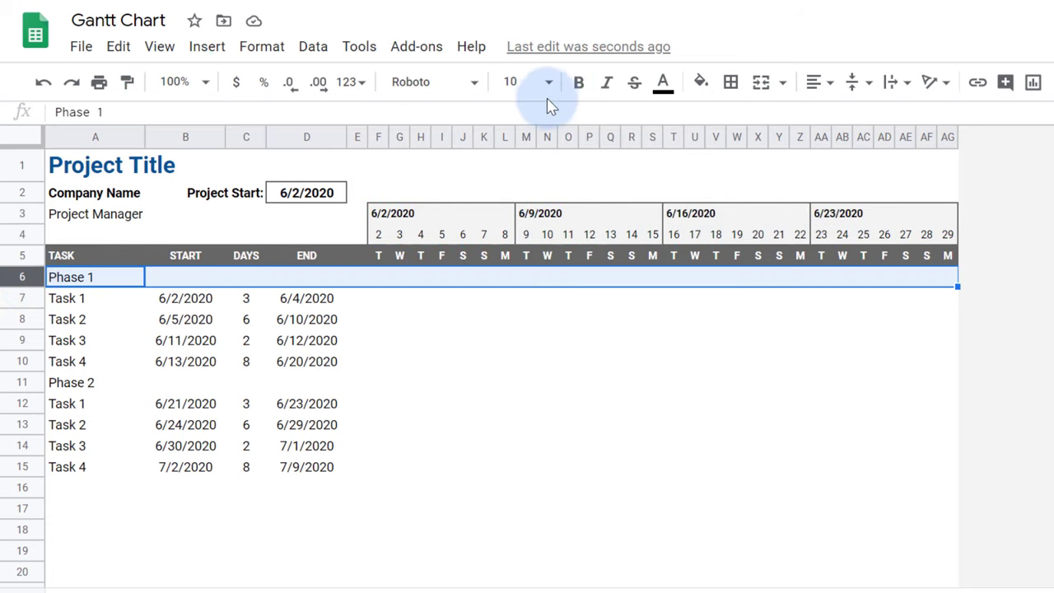
pyautogui.click(578, 83)
pyautogui.click(700, 83)
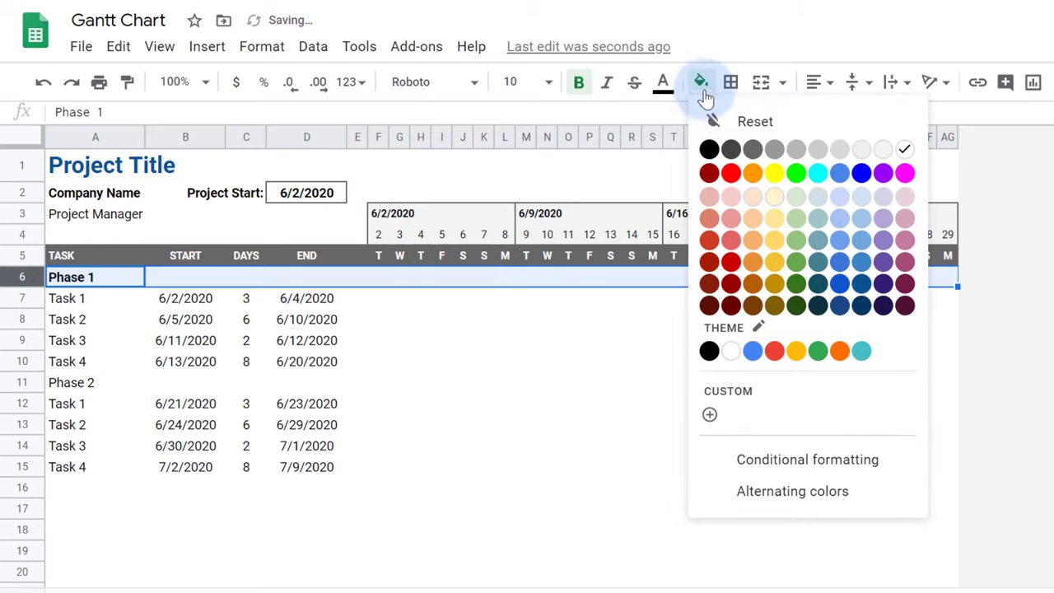
pyautogui.click(861, 241)
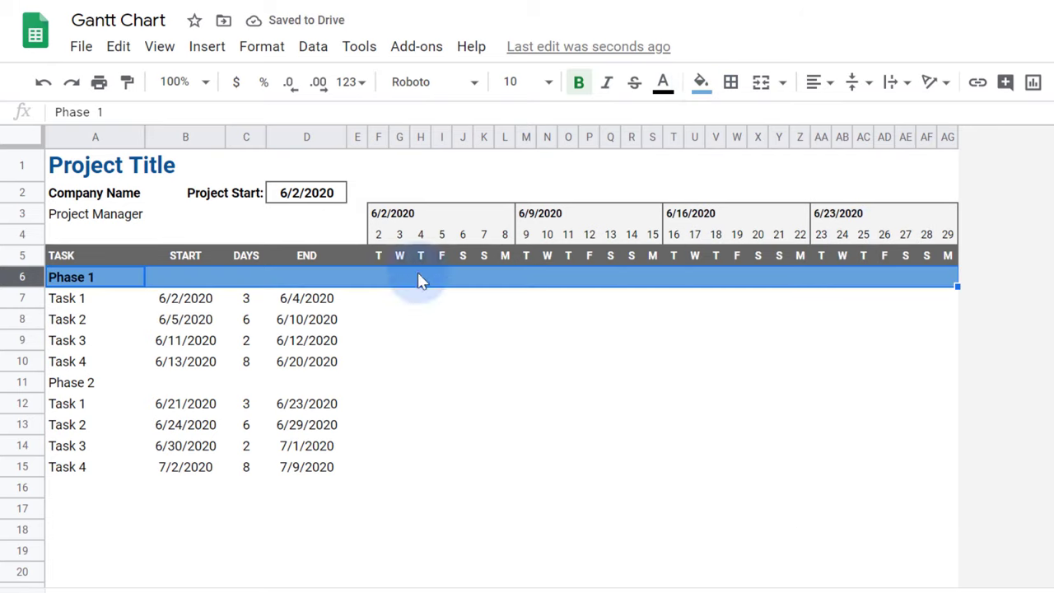
# Add gray top, inner horizontal and bottom borders to the Phase 1 task rows 7 to 10
pyautogui.moveTo(36, 300); pyautogui.dragTo(25, 362)
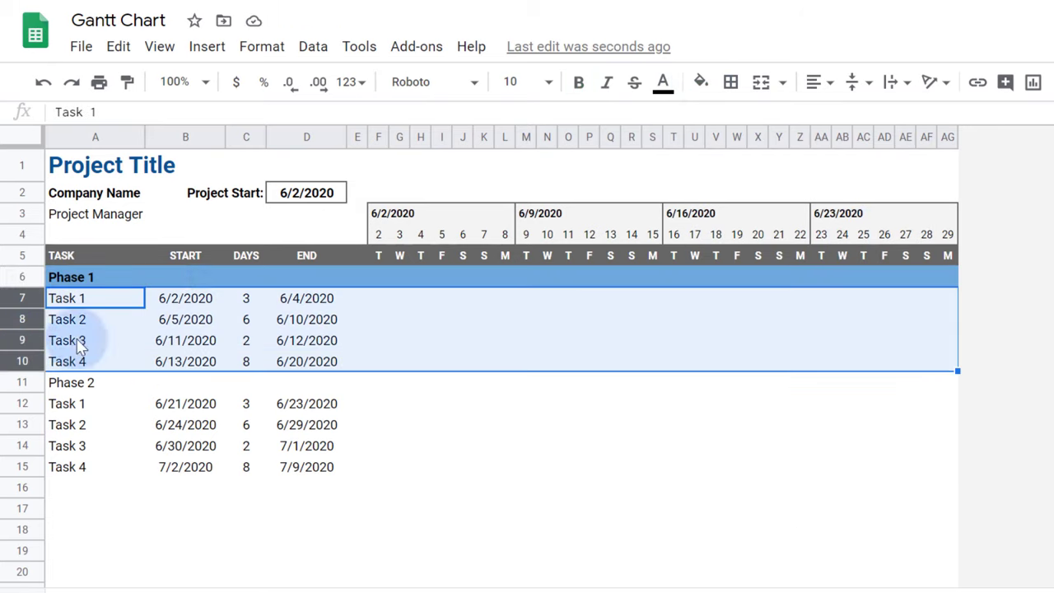
pyautogui.click(731, 82)
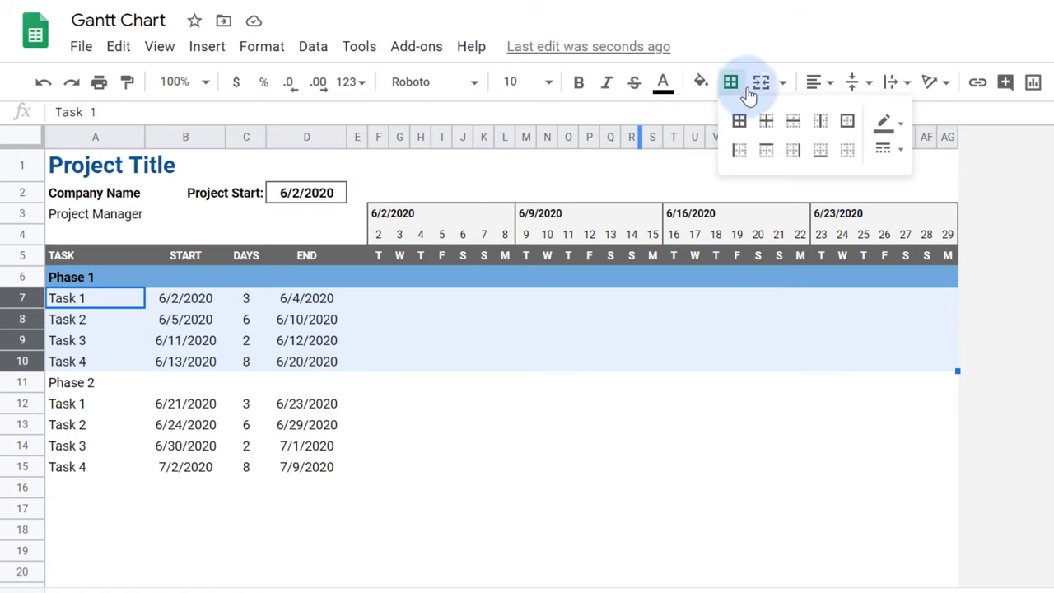
pyautogui.click(883, 123)
pyautogui.click(979, 191)
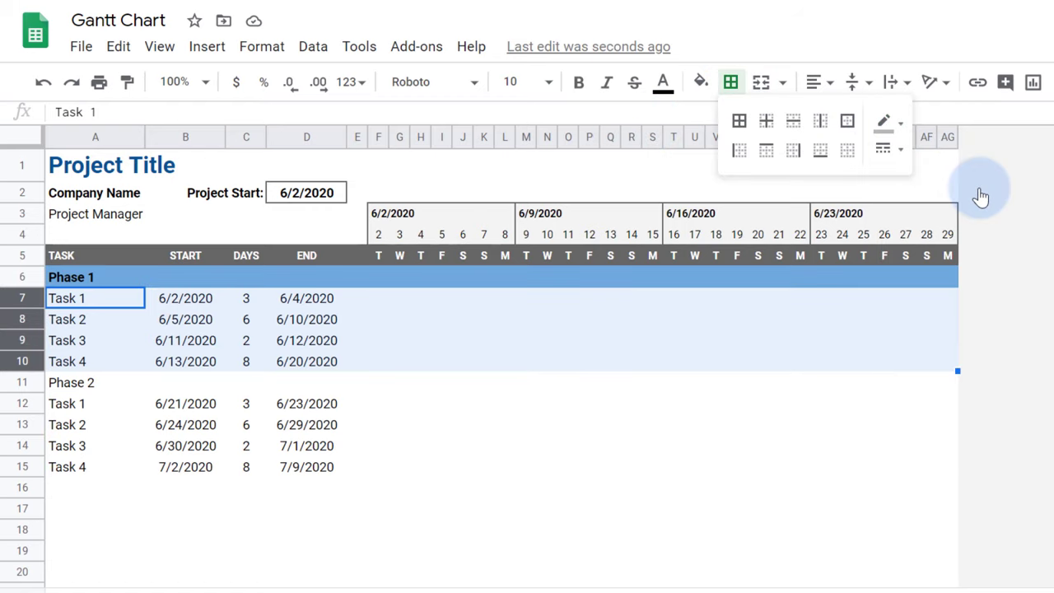
pyautogui.click(766, 149)
pyautogui.click(794, 122)
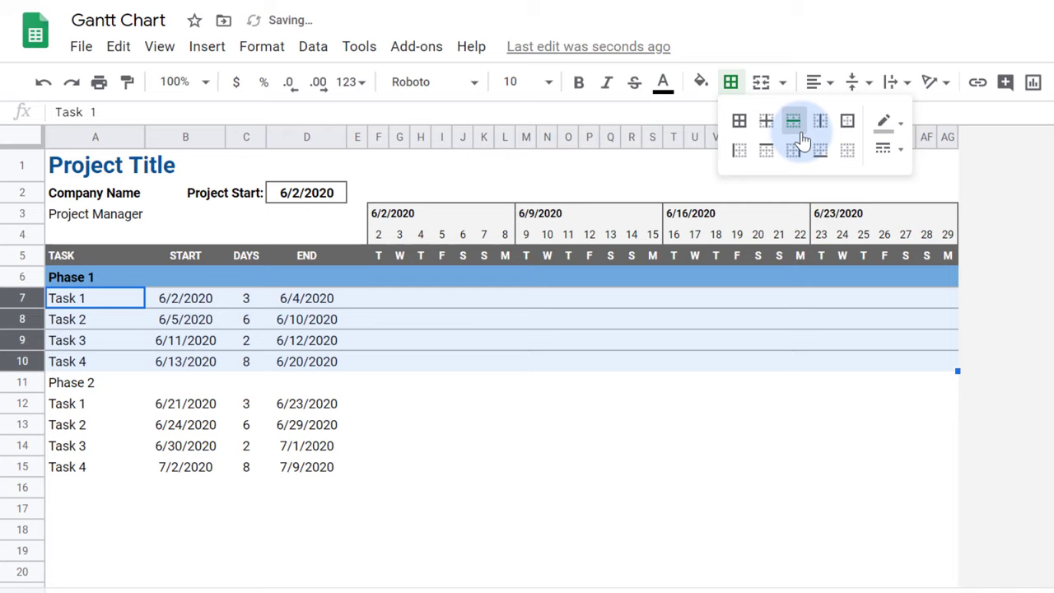
pyautogui.click(814, 150)
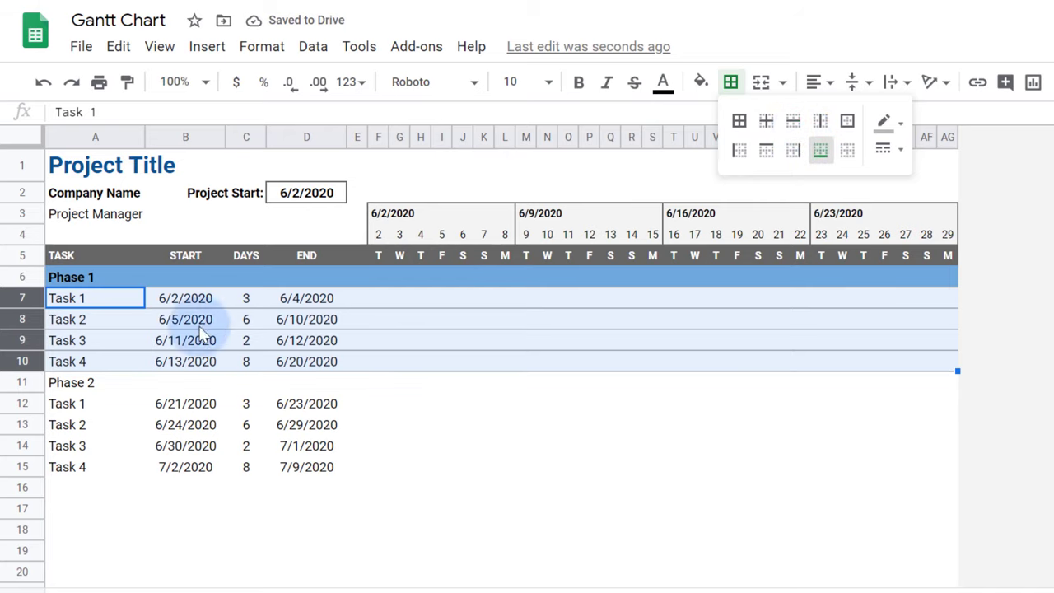
# Copy the formatting of the Phase 1 rows 6 to 10 onto the Phase 2 rows 11 to 15
pyautogui.click(29, 285)
pyautogui.moveTo(29, 290)
pyautogui.mouseDown()
pyautogui.moveTo(12, 358)
pyautogui.moveTo(19, 379)
pyautogui.moveTo(118, 477)
pyautogui.mouseUp()
pyautogui.click(129, 86)
pyautogui.click(155, 491)
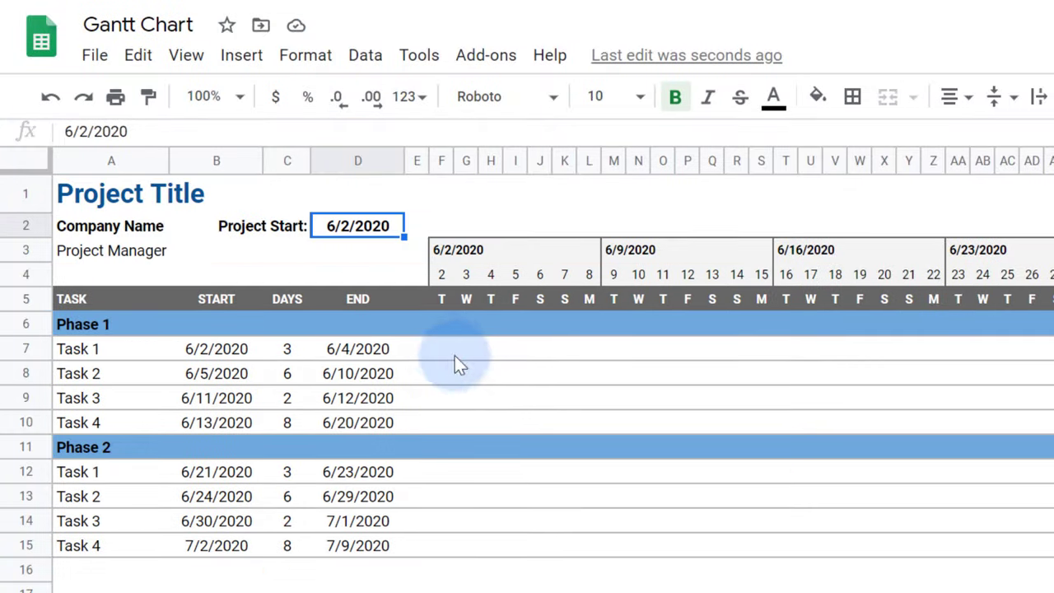
# Try a manual dark blue fill on F7:H7 for Task 1's days and reset it
pyautogui.click(451, 349)
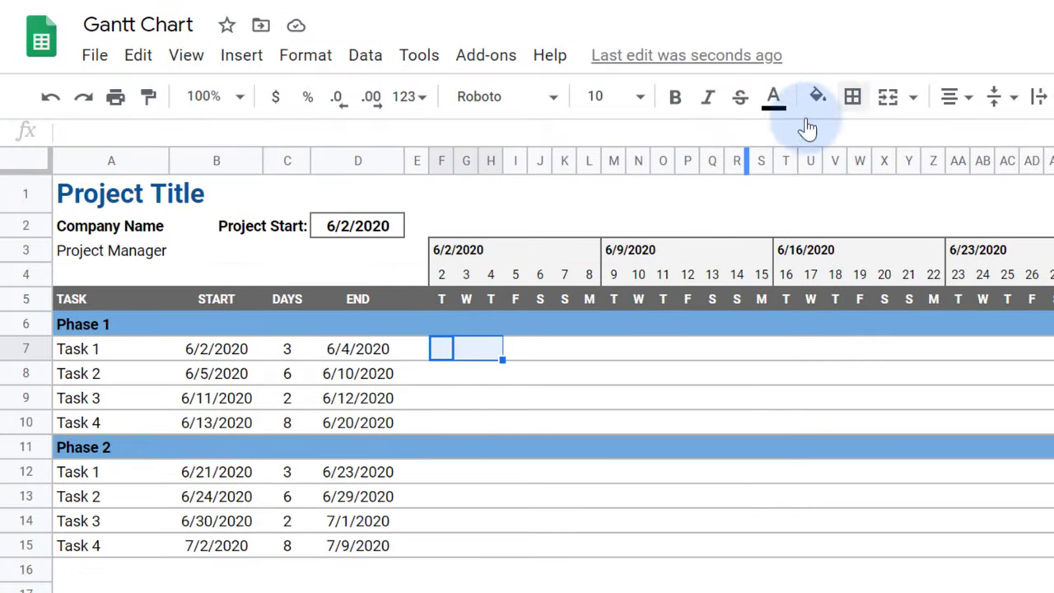
pyautogui.click(818, 97)
pyautogui.click(1005, 330)
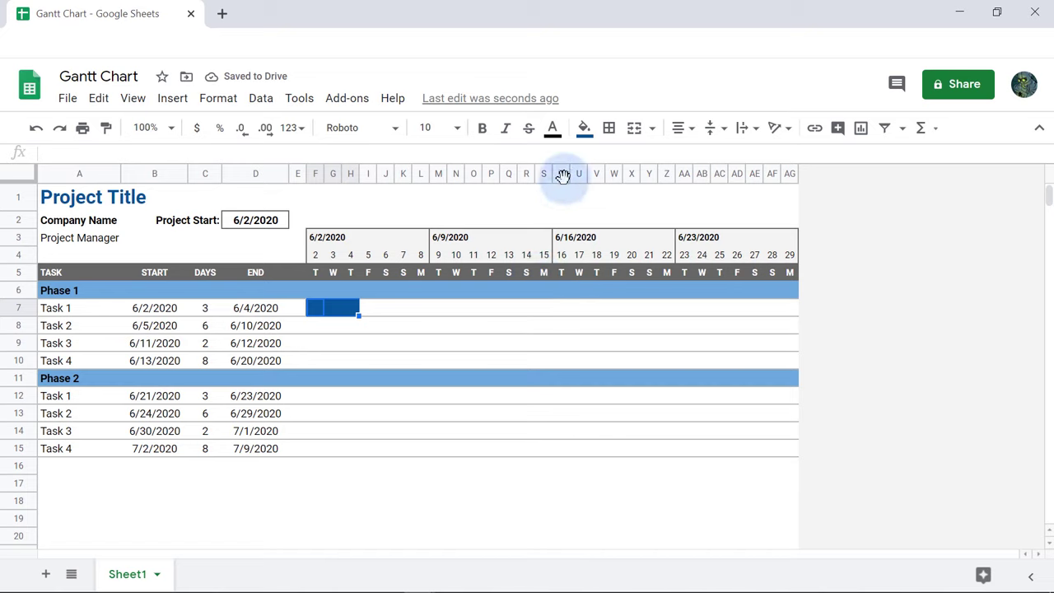
pyautogui.click(584, 129)
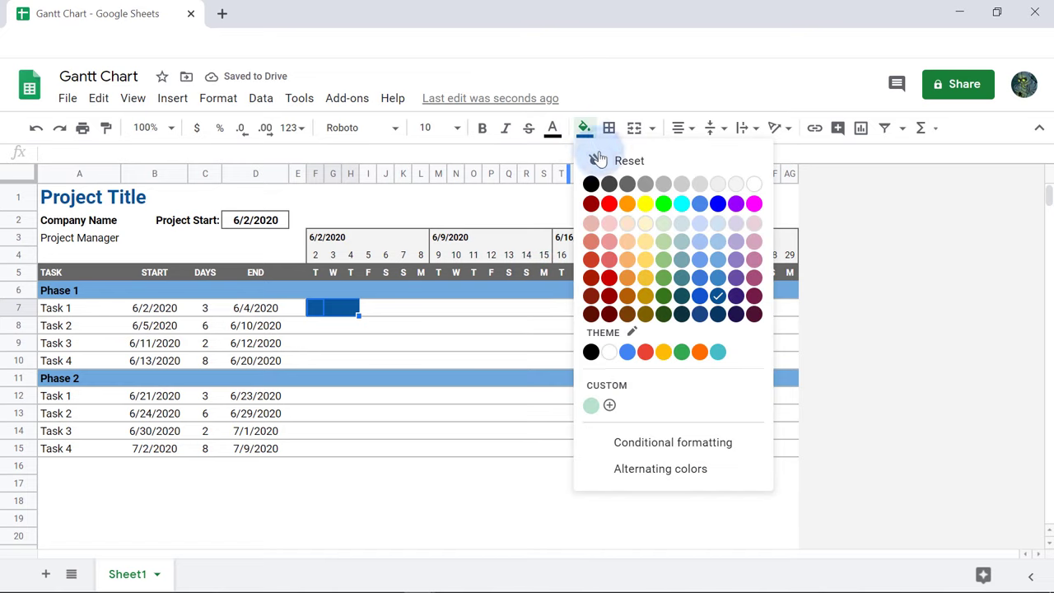
pyautogui.click(598, 160)
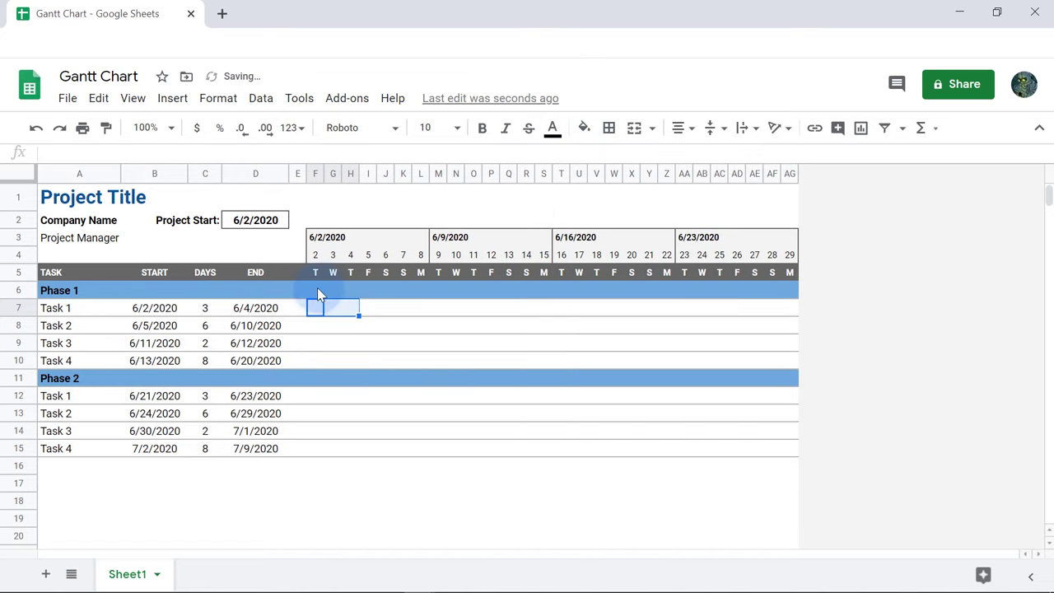
# Start a conditional formatting rule on F6:AG15 with the condition "Custom formula is"
pyautogui.moveTo(317, 288); pyautogui.dragTo(784, 453)
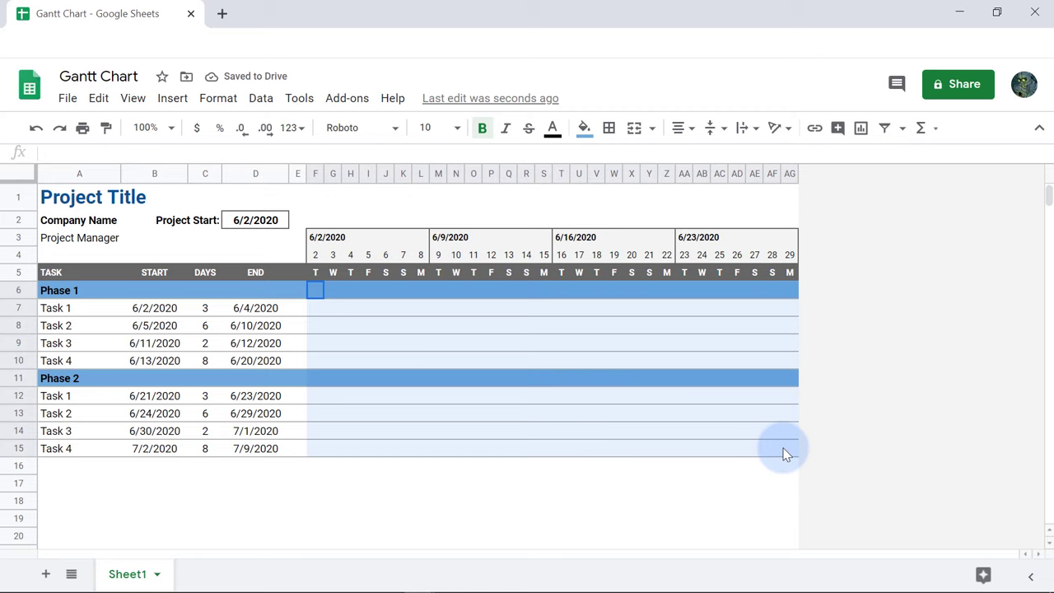
pyautogui.click(218, 98)
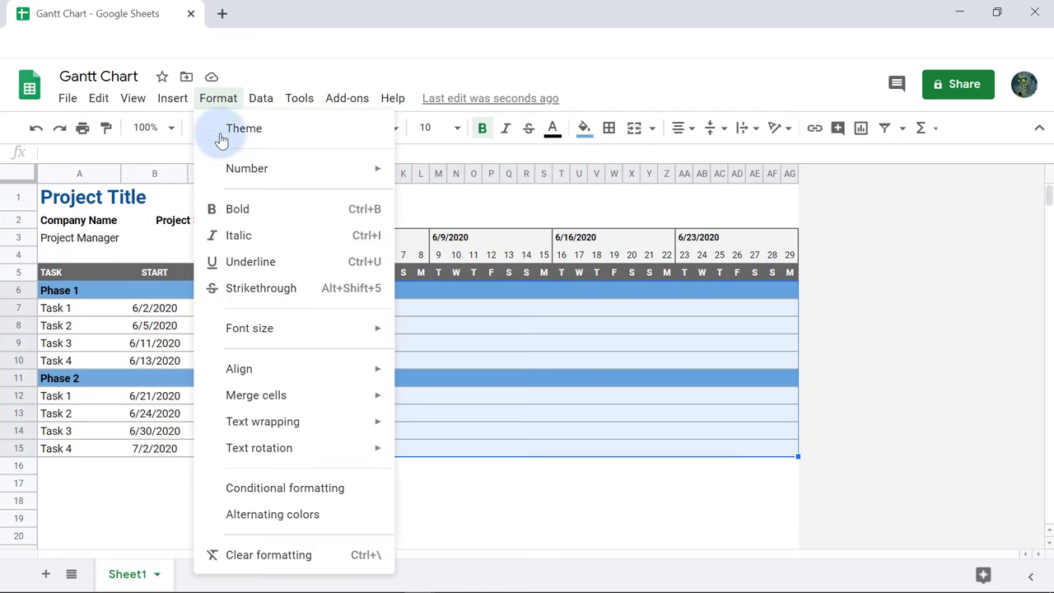
pyautogui.click(262, 487)
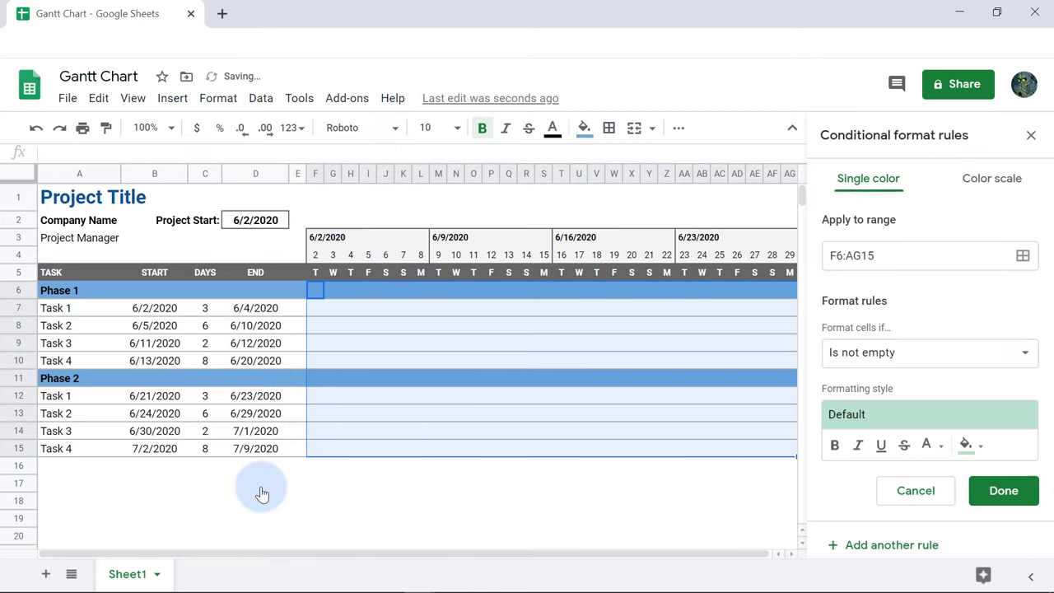
pyautogui.click(924, 358)
pyautogui.scroll(-5, 922, 346)
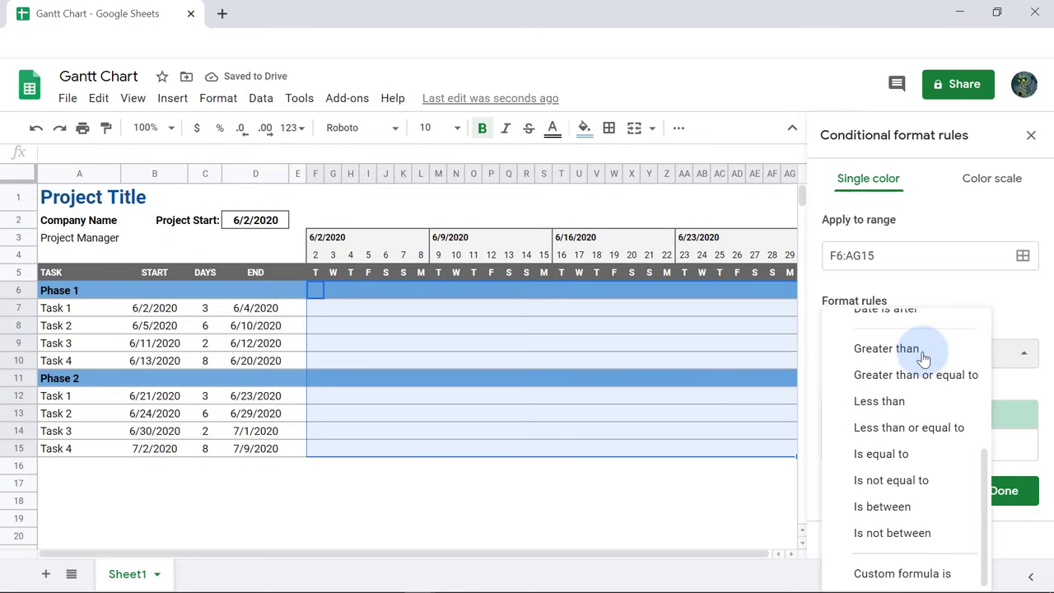
pyautogui.click(916, 572)
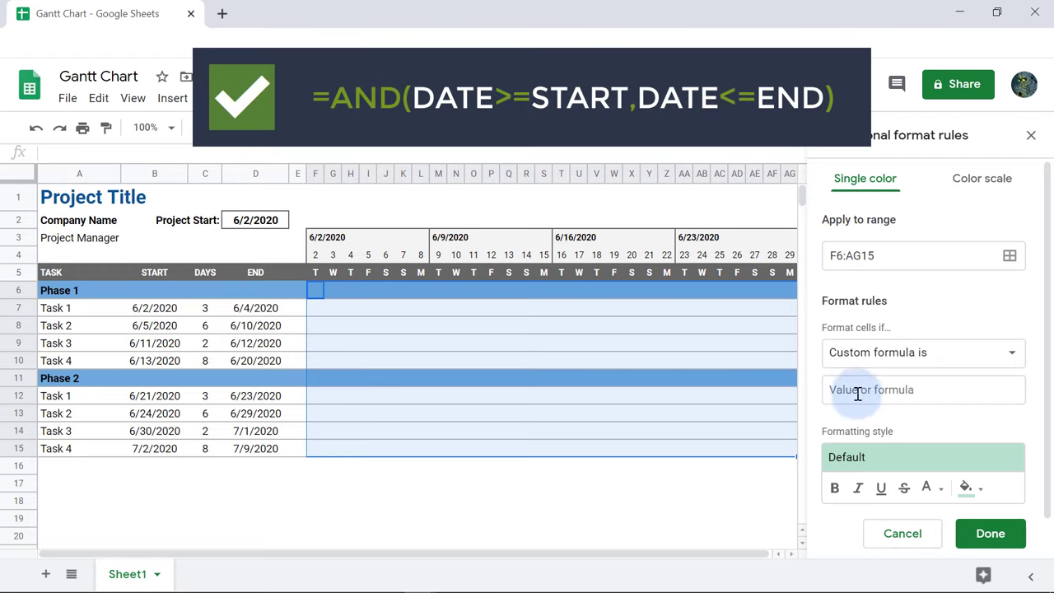
# Enter =AND(F4>=B6,F4<=D6) as the custom formula of the conditional formatting rule
pyautogui.write('=AND(')
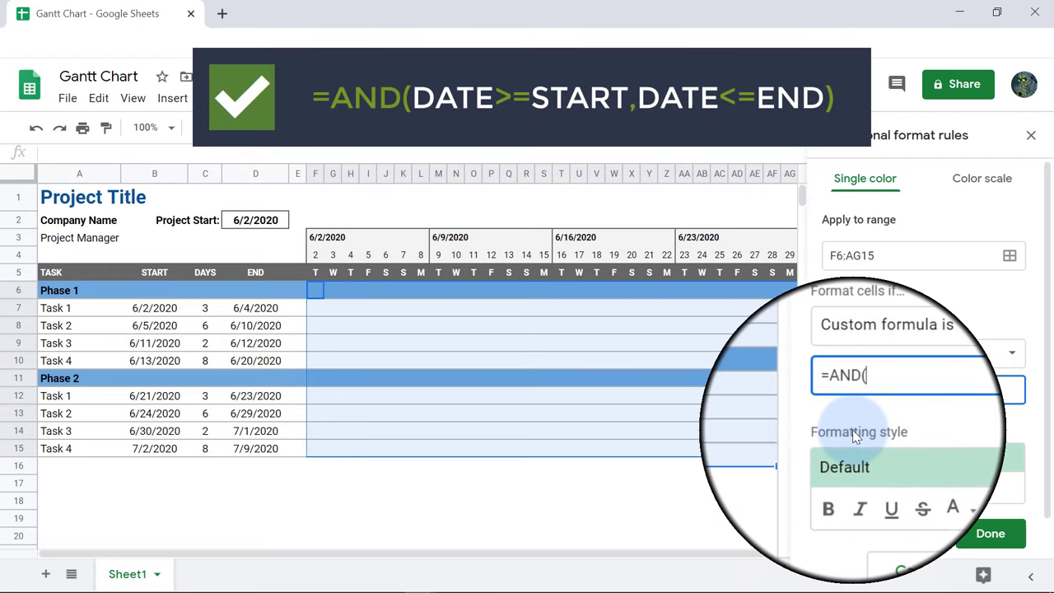
pyautogui.write('F4>=')
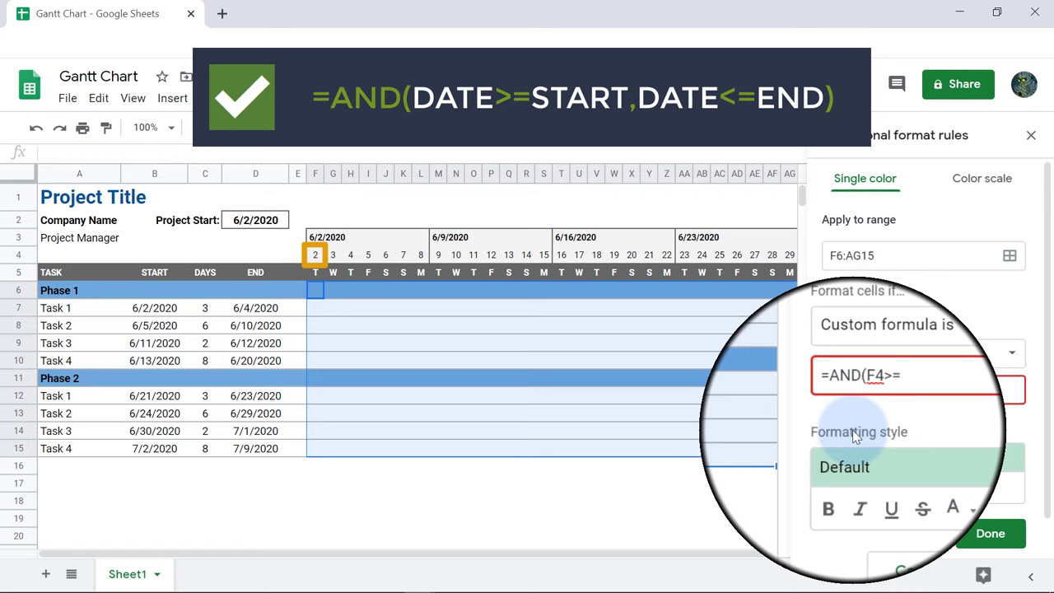
pyautogui.write('B6')
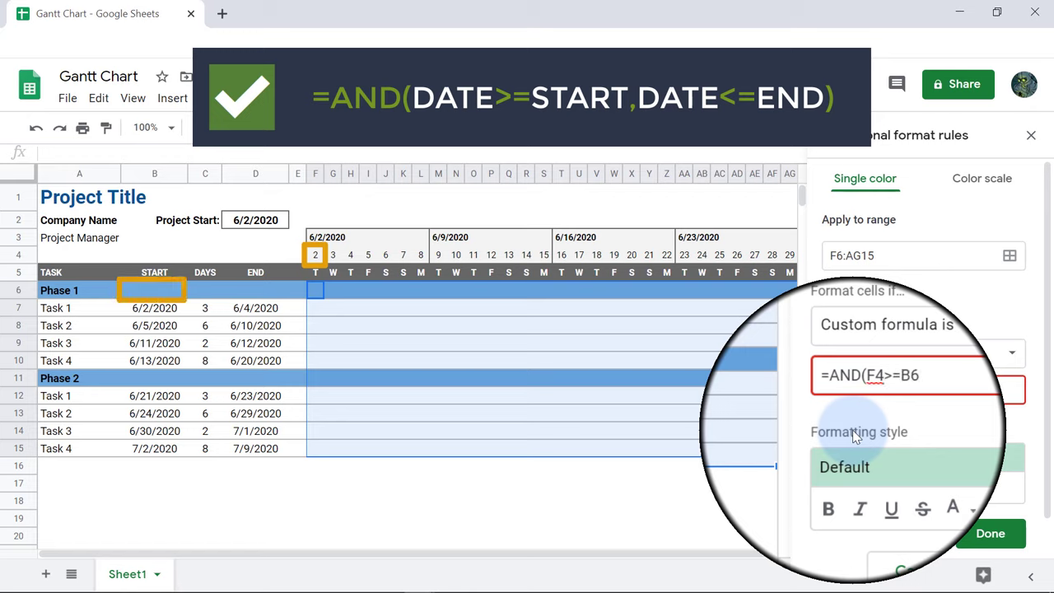
pyautogui.write(',F4<=D6)')
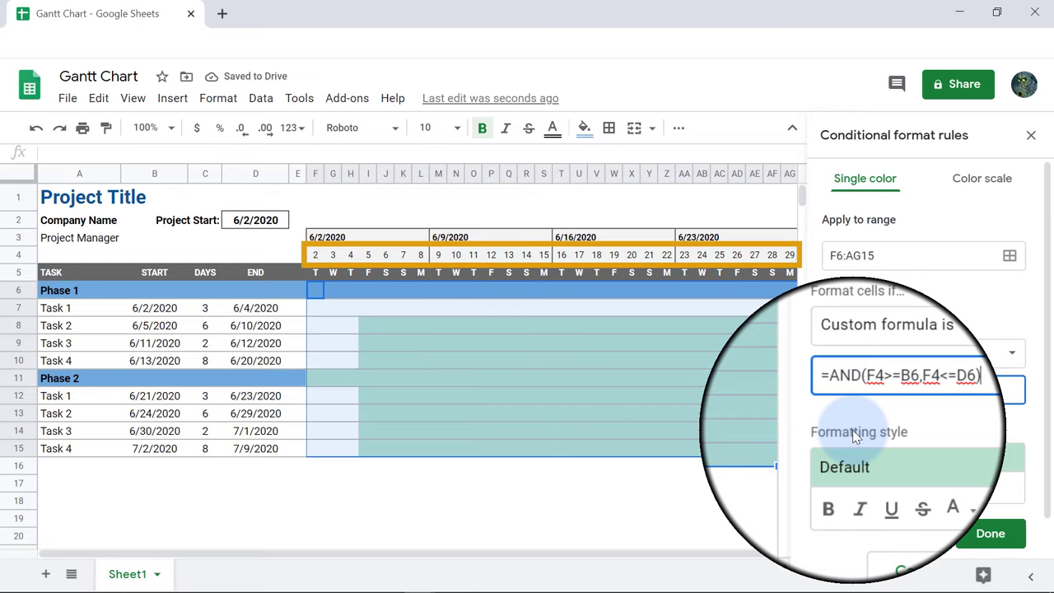
# Lock the date row and the start and end columns in the rule's formula, giving =AND(F$4>=$B6,F$4<=$D6)
pyautogui.click(871, 391)
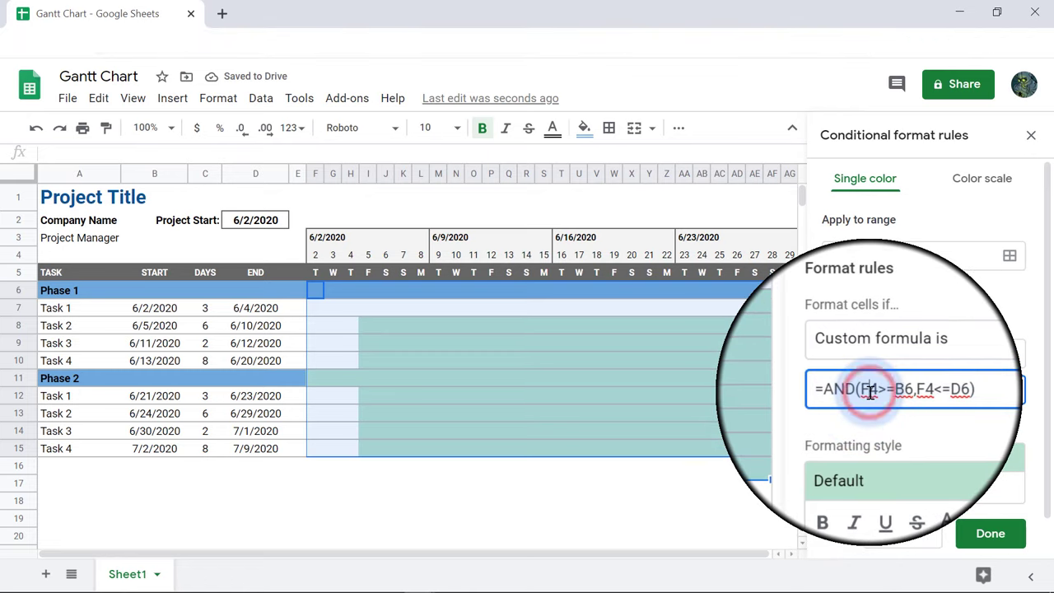
pyautogui.write('$')
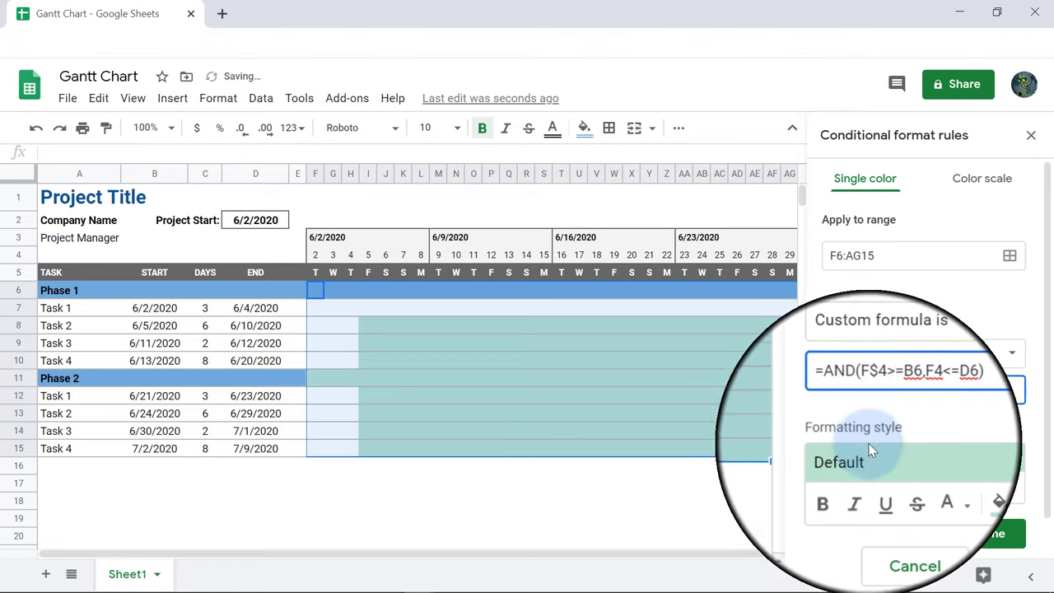
pyautogui.click(924, 383)
pyautogui.write('$4>=')
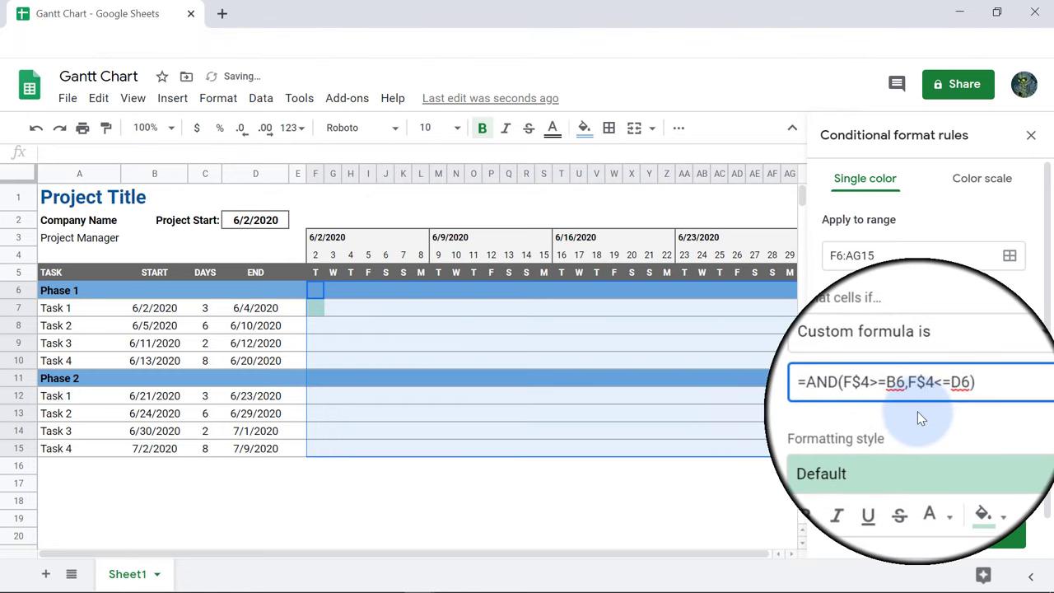
pyautogui.write('$')
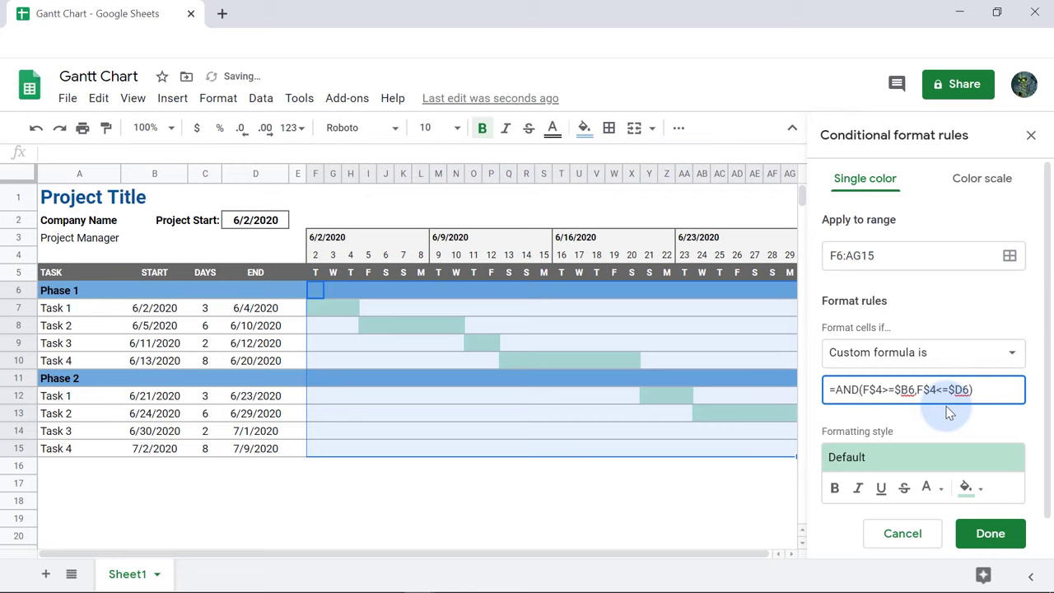
# Give the rule a dark blue fill, save it and close the conditional formatting rules
pyautogui.click(967, 487)
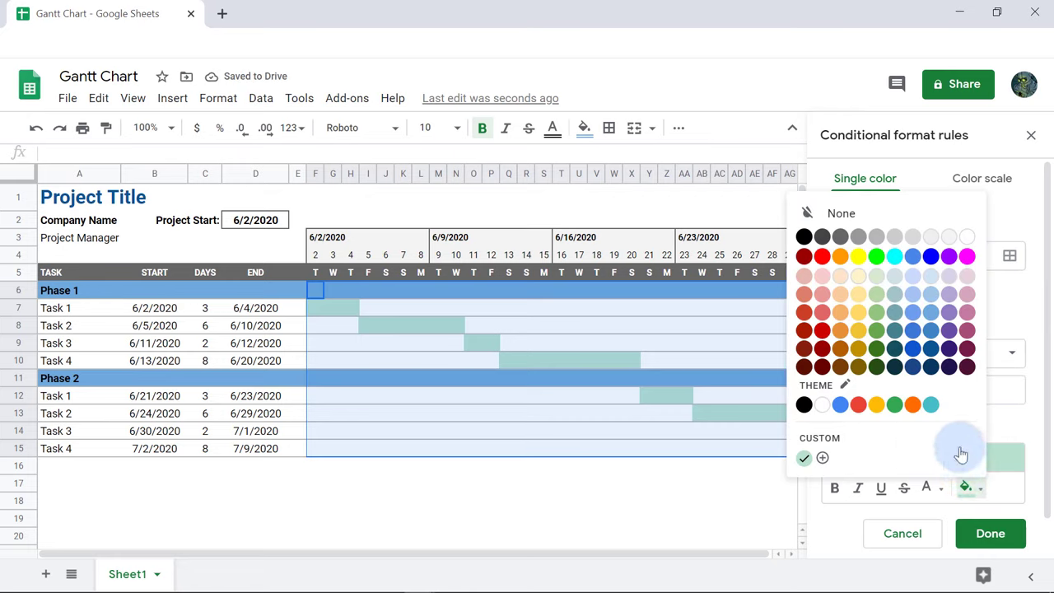
pyautogui.click(931, 350)
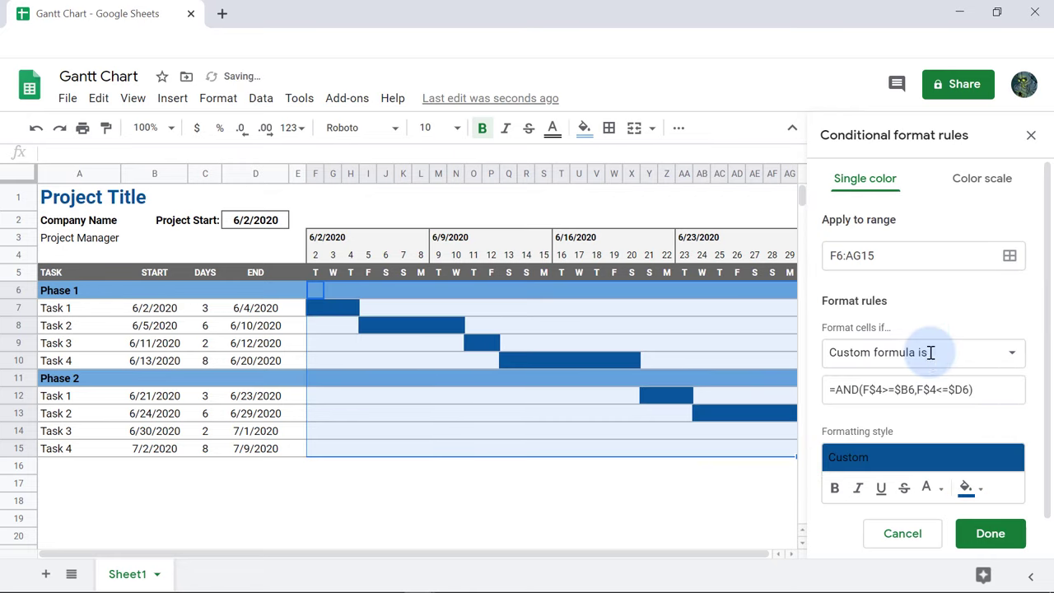
pyautogui.click(989, 532)
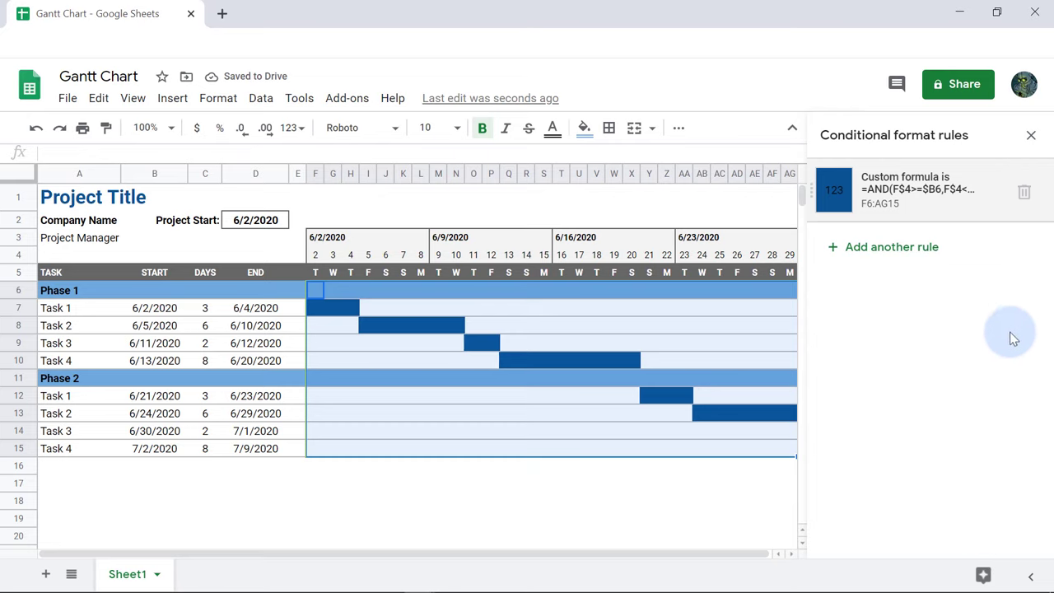
pyautogui.click(1031, 135)
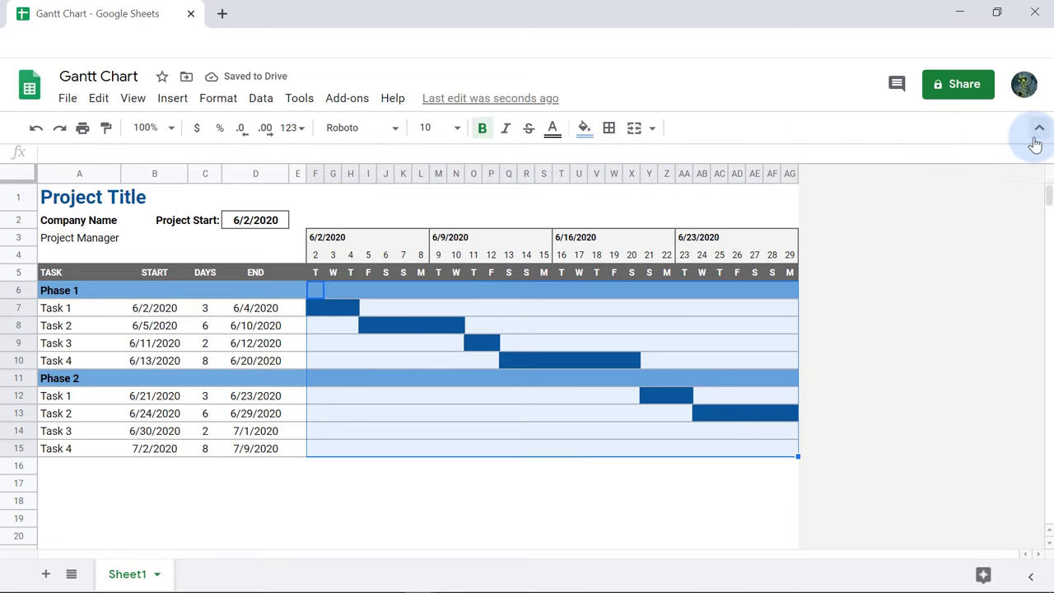
pyautogui.click(616, 490)
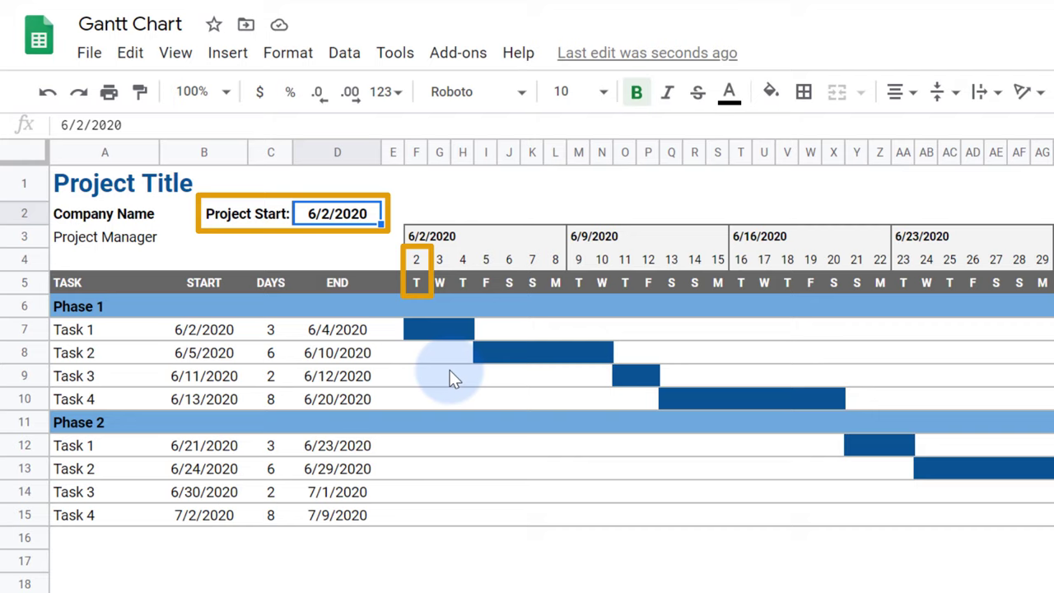
# Change the first timeline date in F4 to =$D$2-WEEKDAY(D2,3) so the timeline starts on a Monday
pyautogui.doubleClick(417, 260)
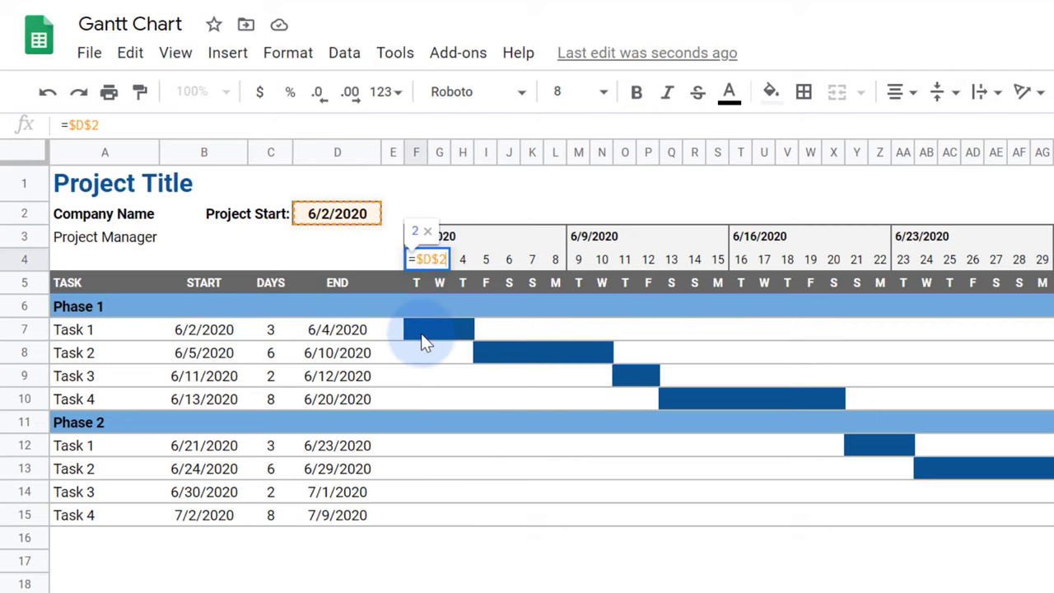
pyautogui.write('-WEE')
pyautogui.press('Tab')
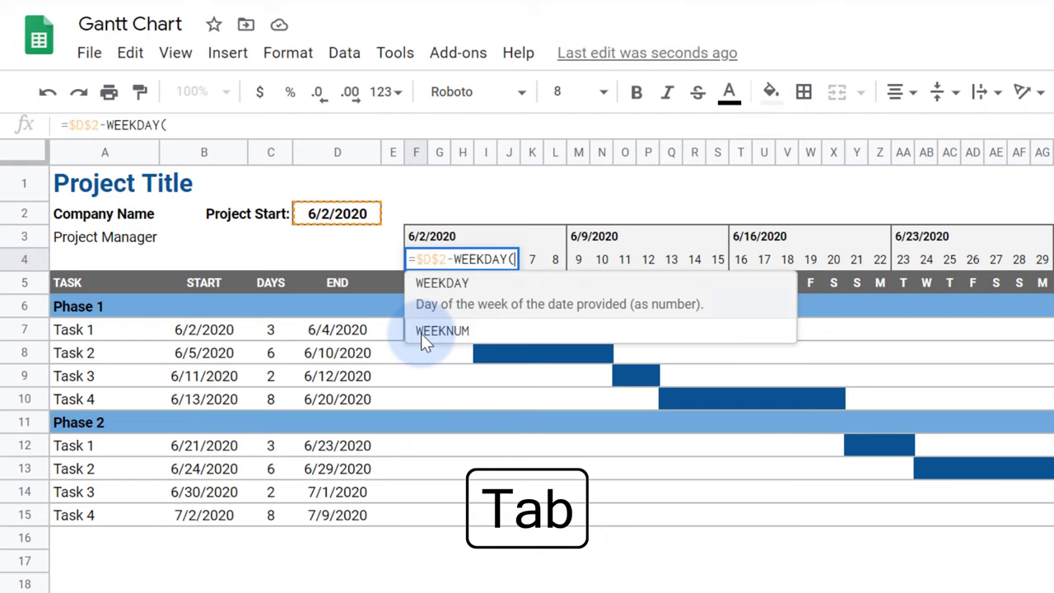
pyautogui.click(346, 219)
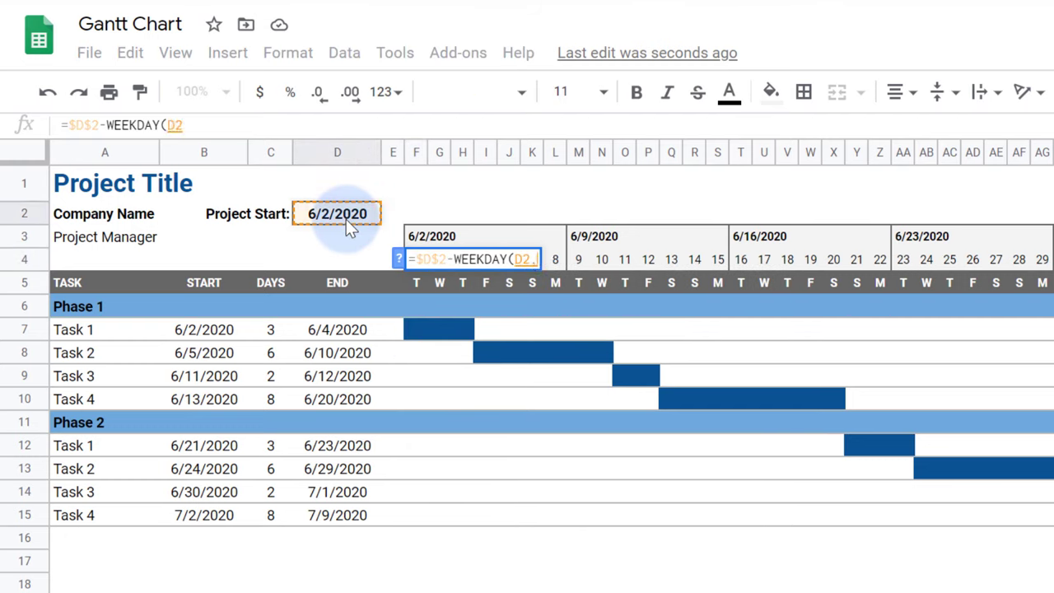
pyautogui.write(',3')
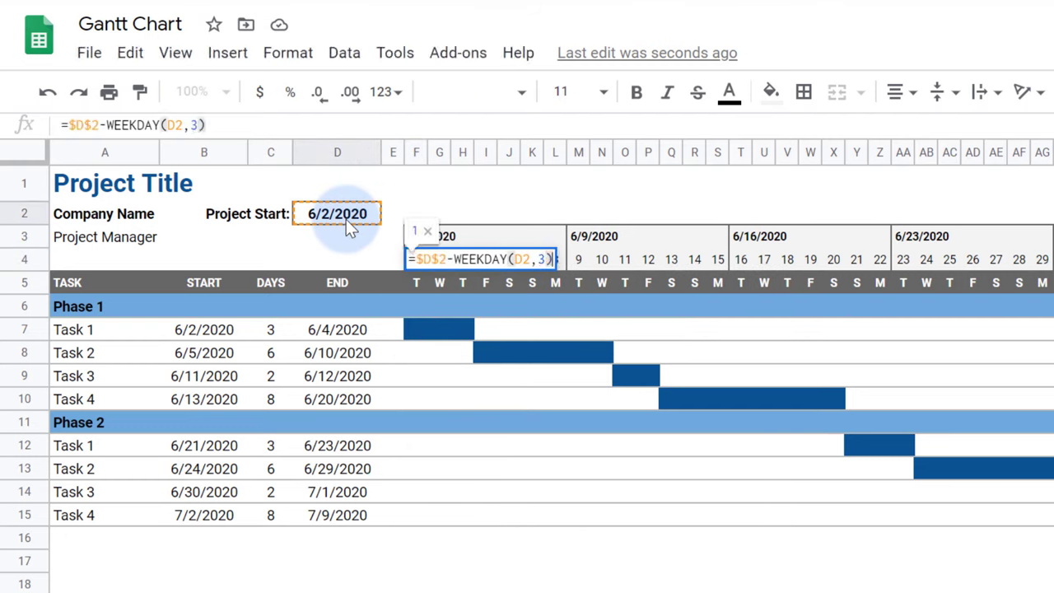
pyautogui.write(')')
pyautogui.press('Return')
# Test the timeline with a project start of 6/11/2020 and set the date back to 6/2/2020
pyautogui.doubleClick(346, 219)
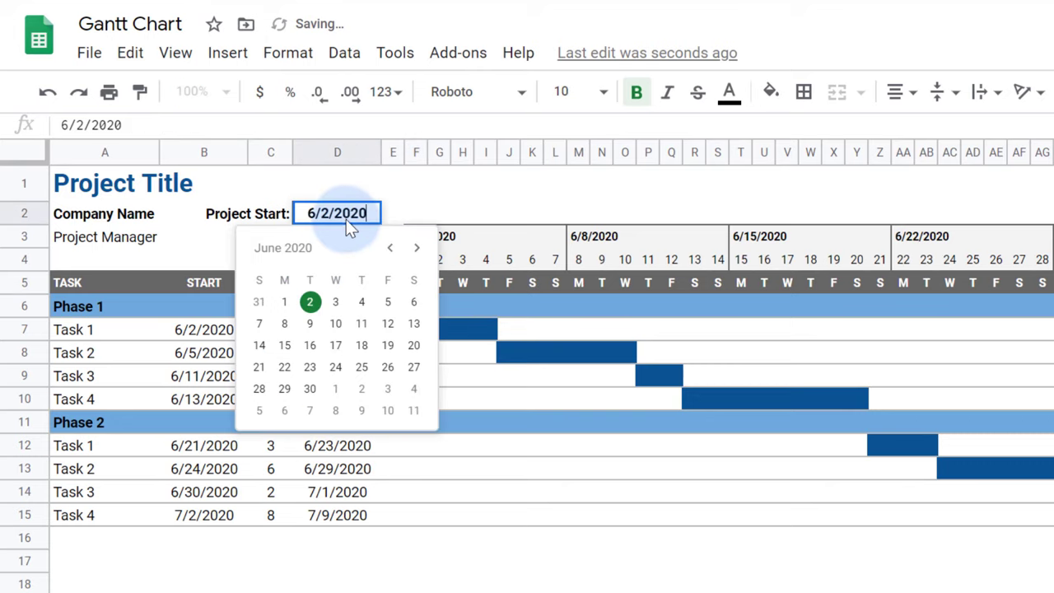
pyautogui.click(371, 329)
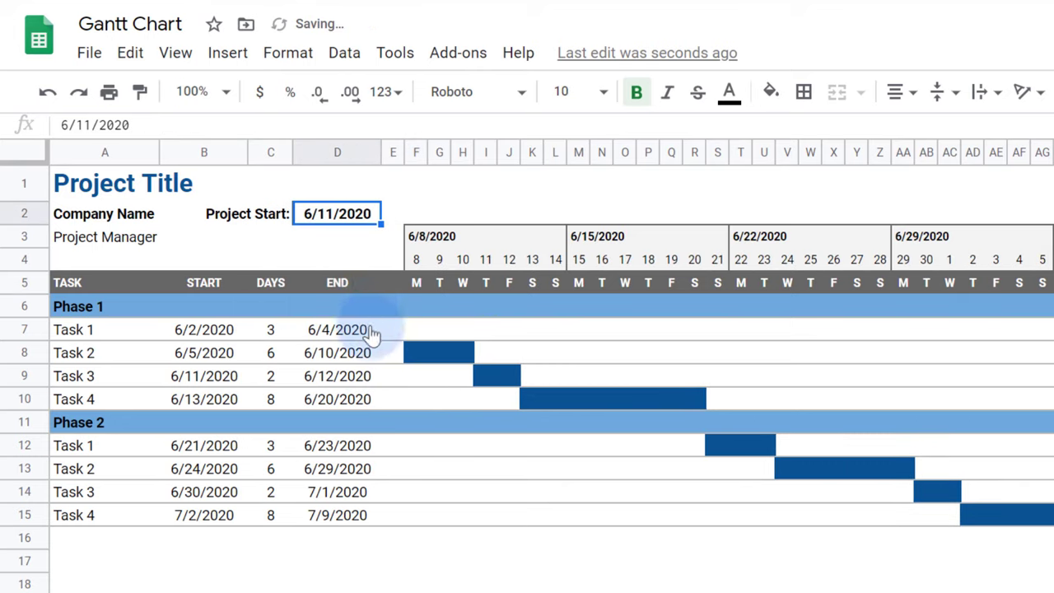
pyautogui.doubleClick(329, 213)
pyautogui.click(306, 302)
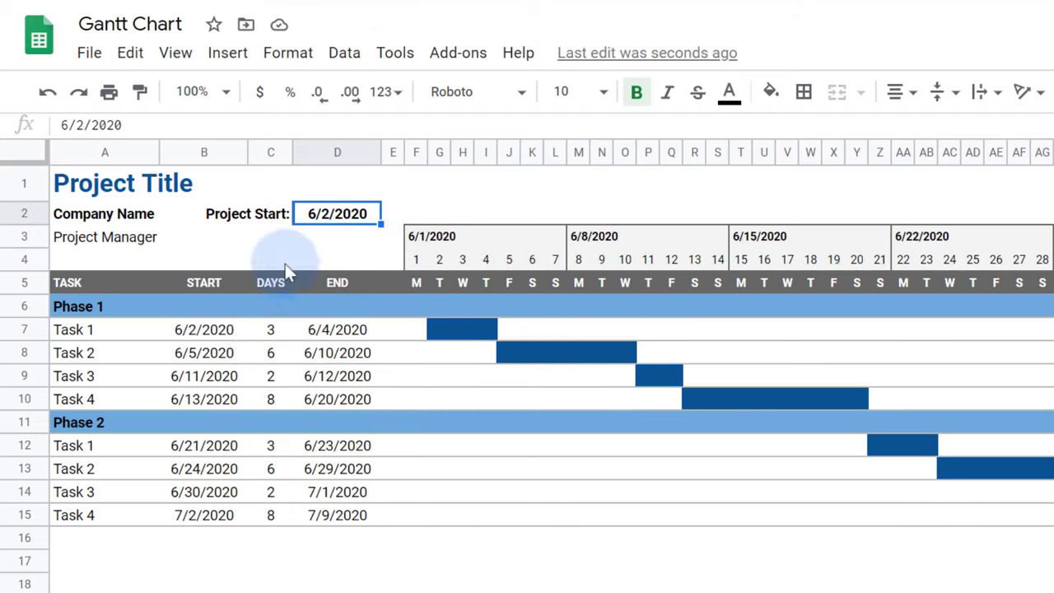
# Add the label "Display Week:" in C3 with the value 1 in D3
pyautogui.click(275, 240)
pyautogui.write('Dis')
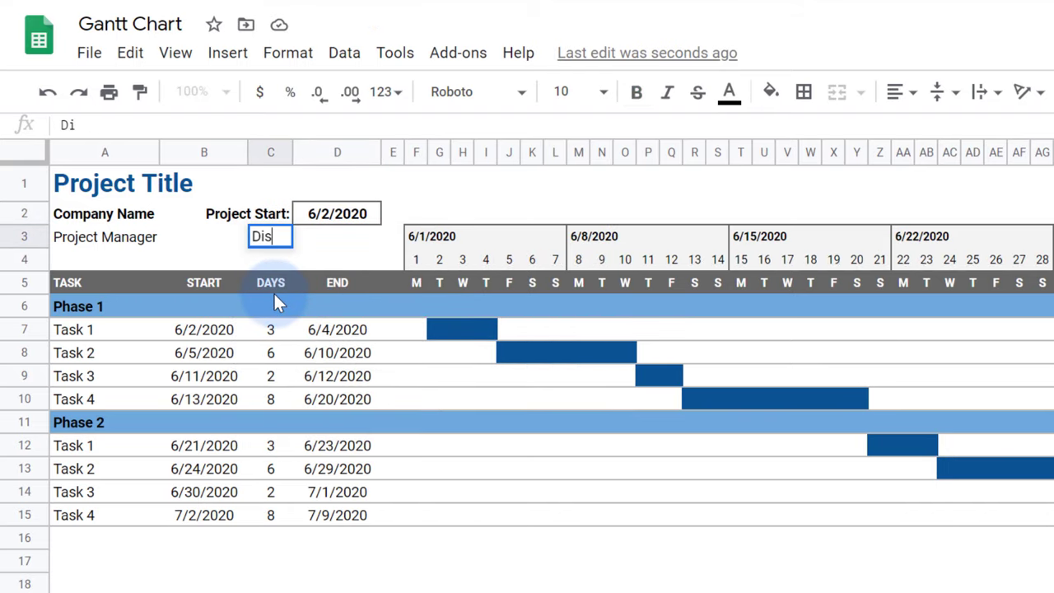
pyautogui.write('play Week:')
pyautogui.press('Tab')
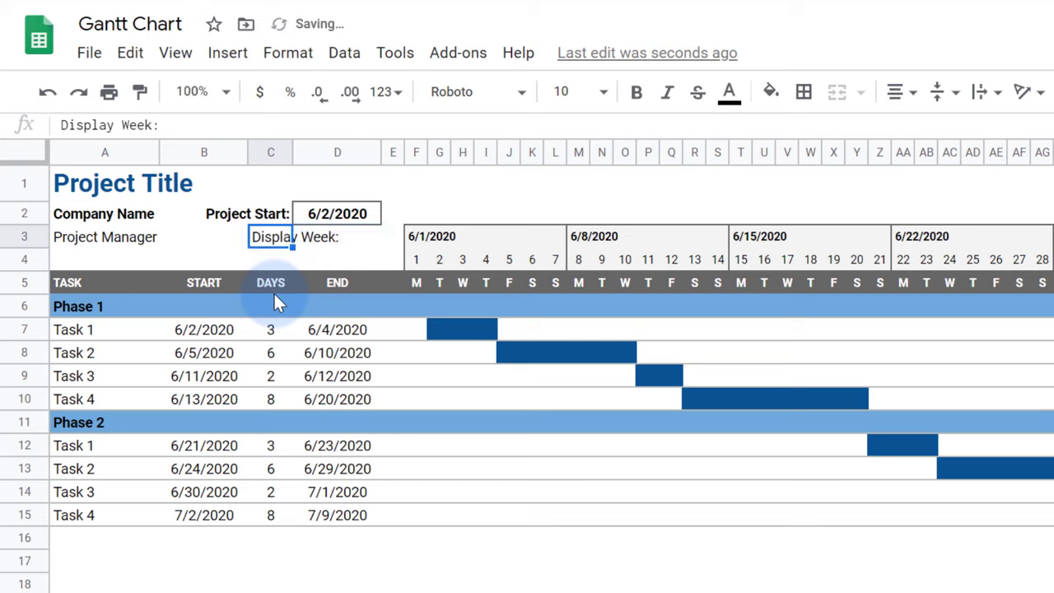
pyautogui.write('1')
pyautogui.press('Return')
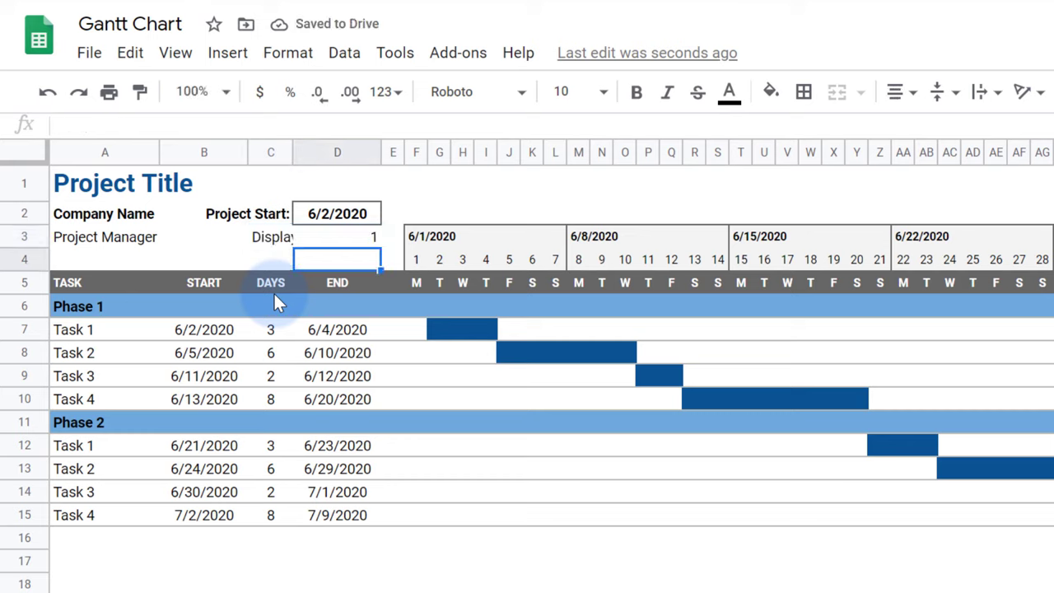
# Copy the formatting of the Project Start cells C2:D2 onto C3:D3 and set D3's number format to Automatic
pyautogui.click(272, 214)
pyautogui.moveTo(275, 221); pyautogui.dragTo(330, 213)
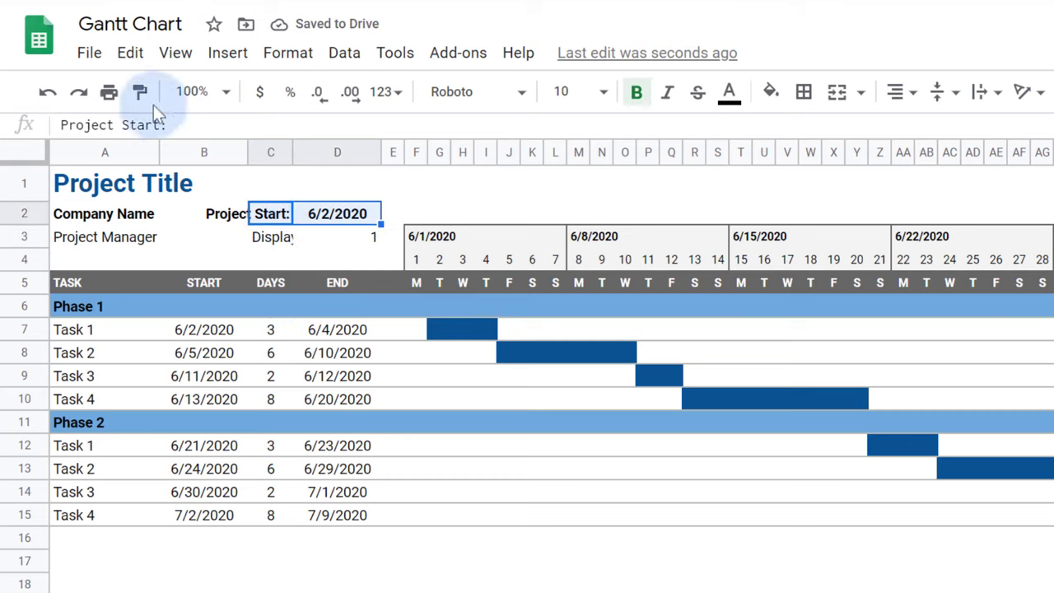
pyautogui.click(264, 239)
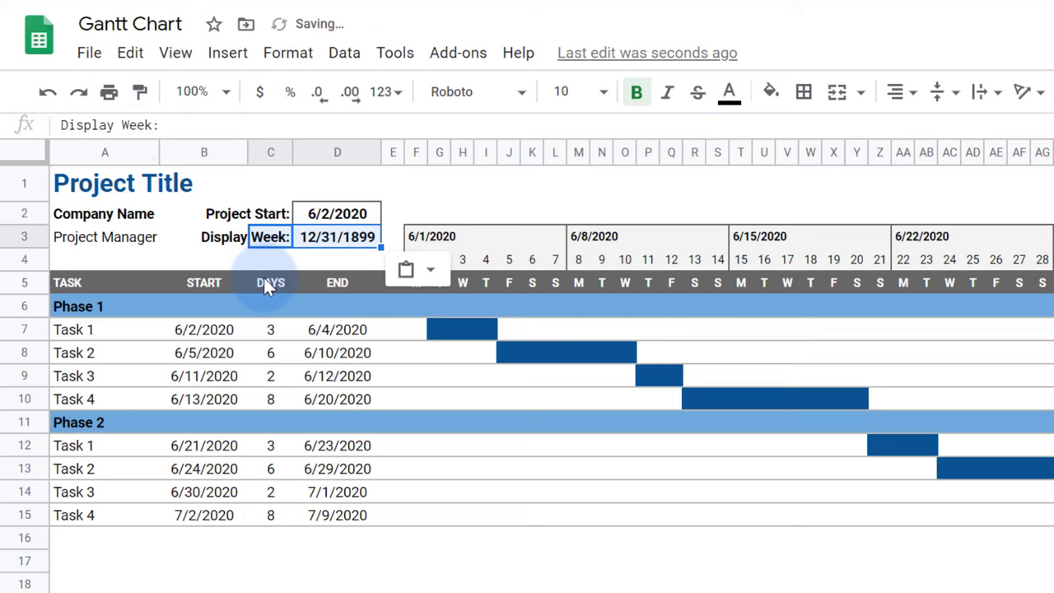
pyautogui.click(338, 236)
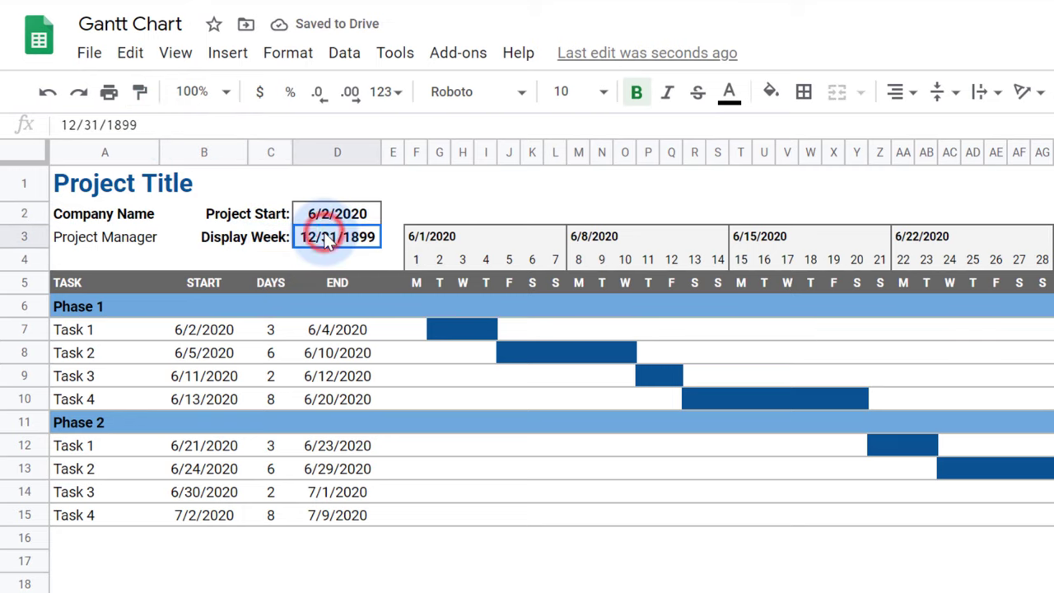
pyautogui.click(288, 52)
pyautogui.moveTo(346, 149)
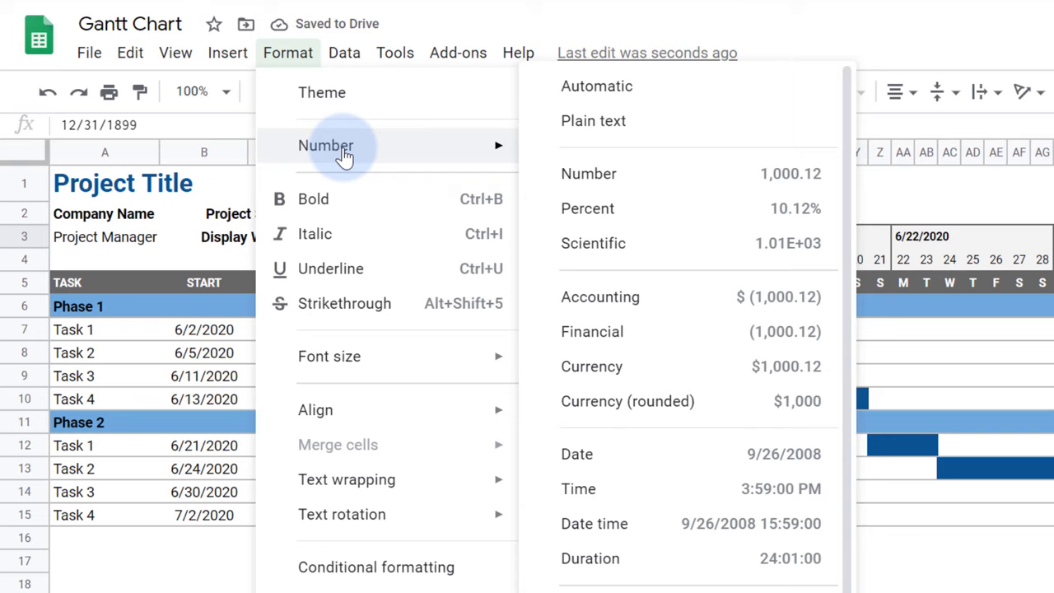
pyautogui.click(580, 98)
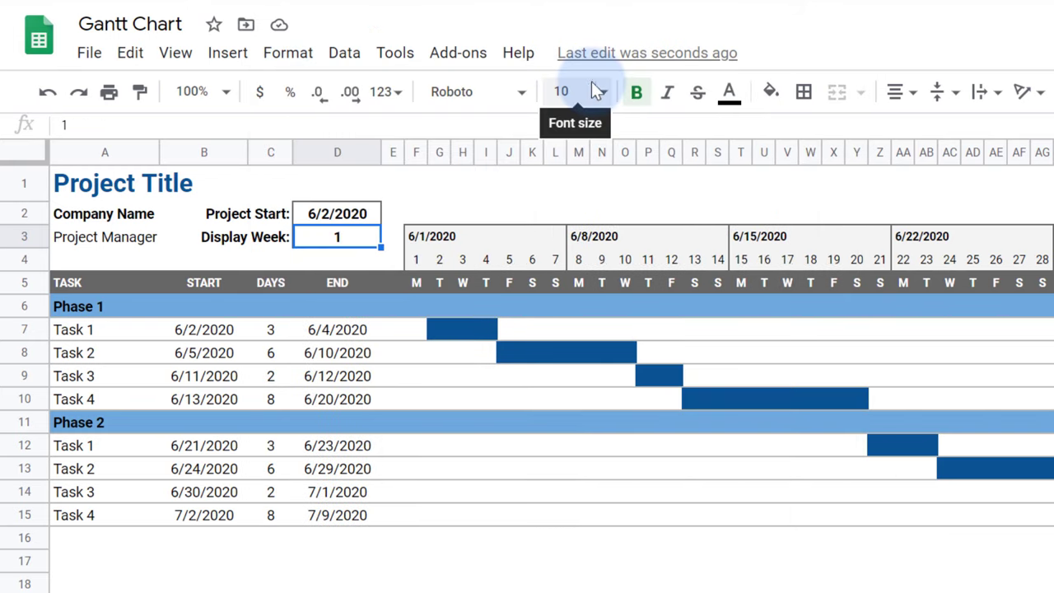
# Extend the F4 formula with the display week offset, giving =$D$2-WEEKDAY(D2,3)+(D3-1)*7
pyautogui.click(416, 259)
pyautogui.doubleClick(416, 259)
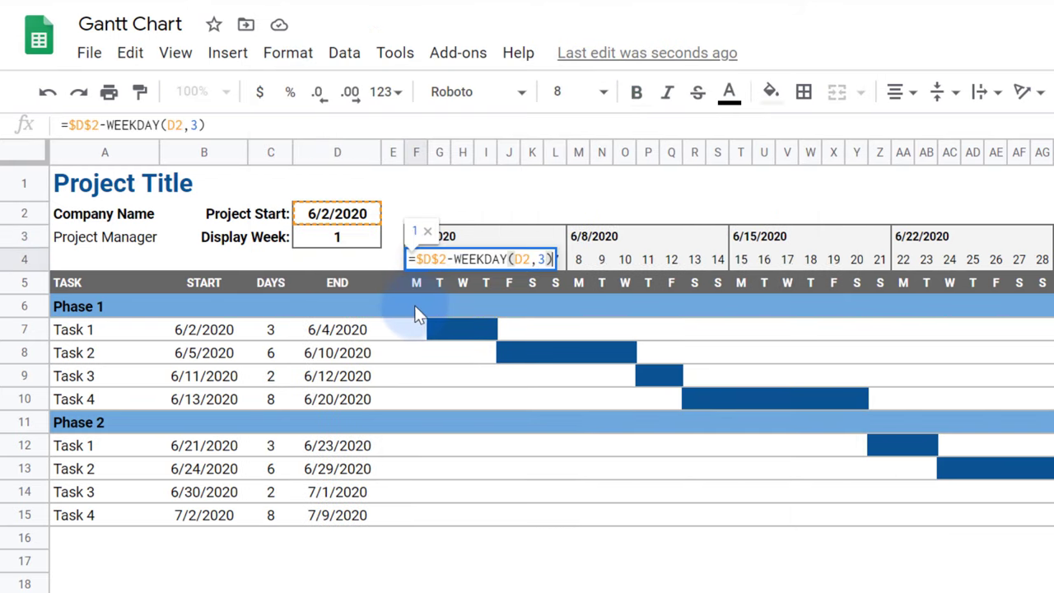
pyautogui.write('+(')
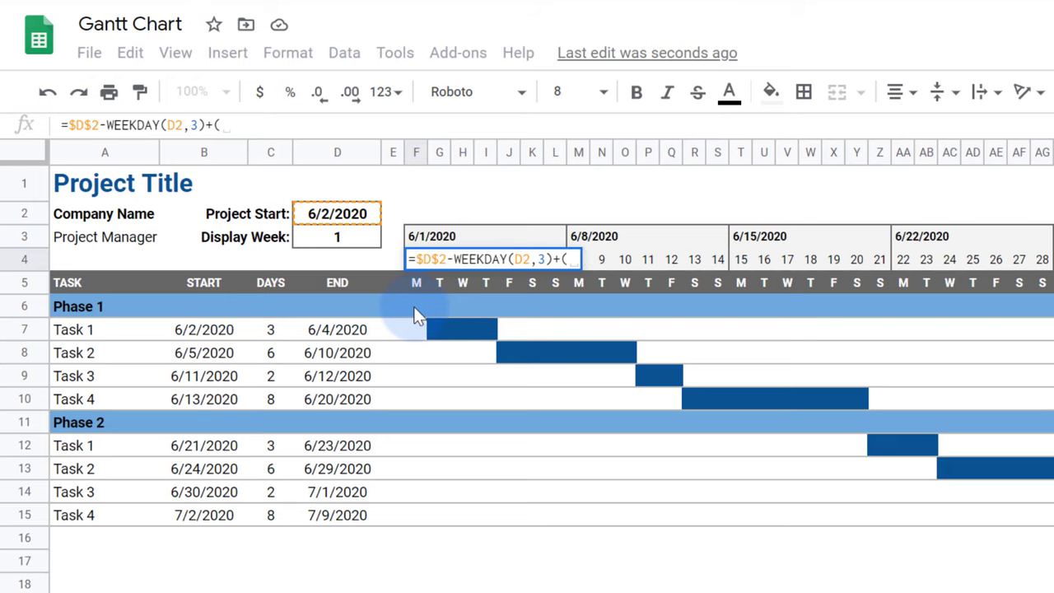
pyautogui.click(334, 239)
pyautogui.write('-1)*7')
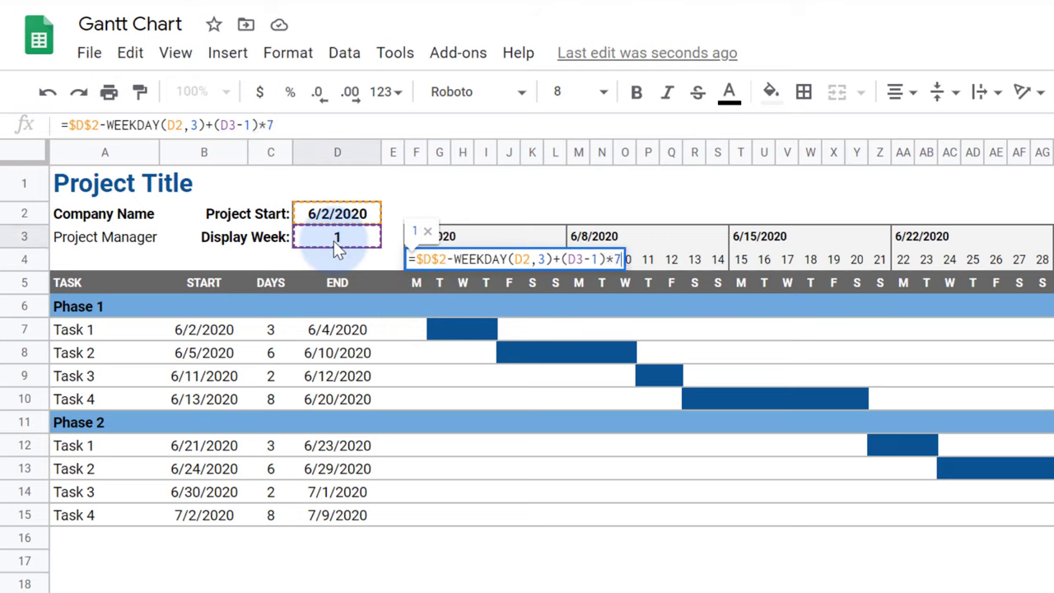
pyautogui.press('Return')
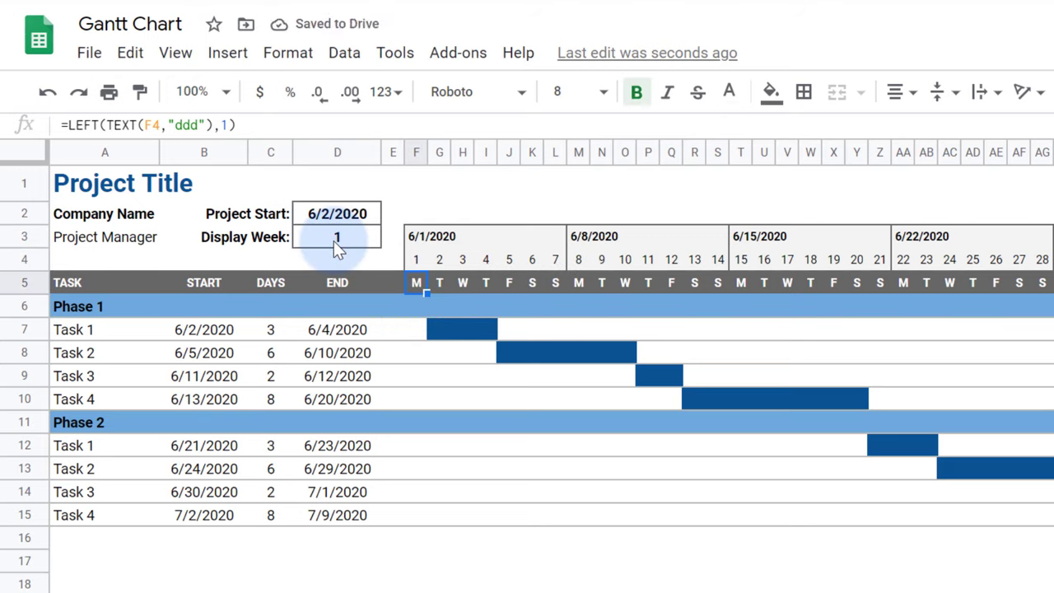
# Test the timeline shift by setting the Display Week in D3 to 2 and changing it to 3
pyautogui.click(334, 241)
pyautogui.write('2')
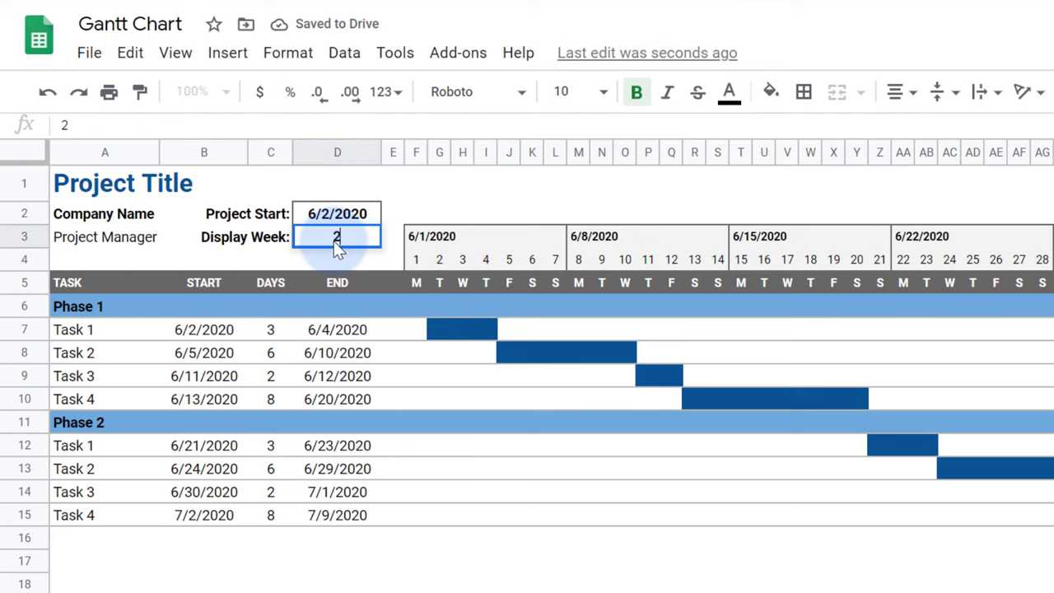
pyautogui.click(333, 241)
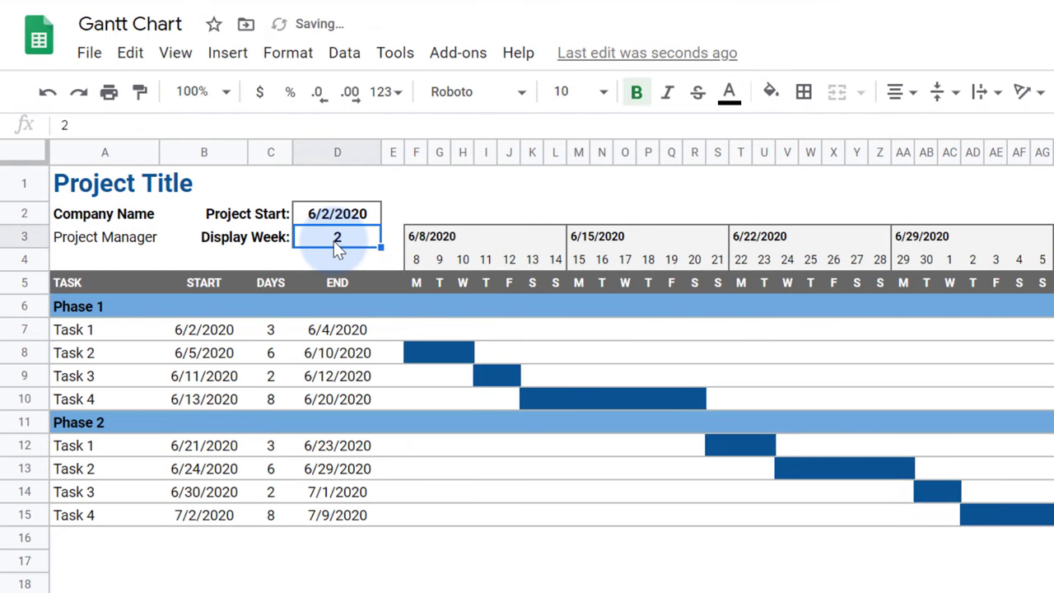
pyautogui.write('3')
pyautogui.press('Return')
pyautogui.click(333, 240)
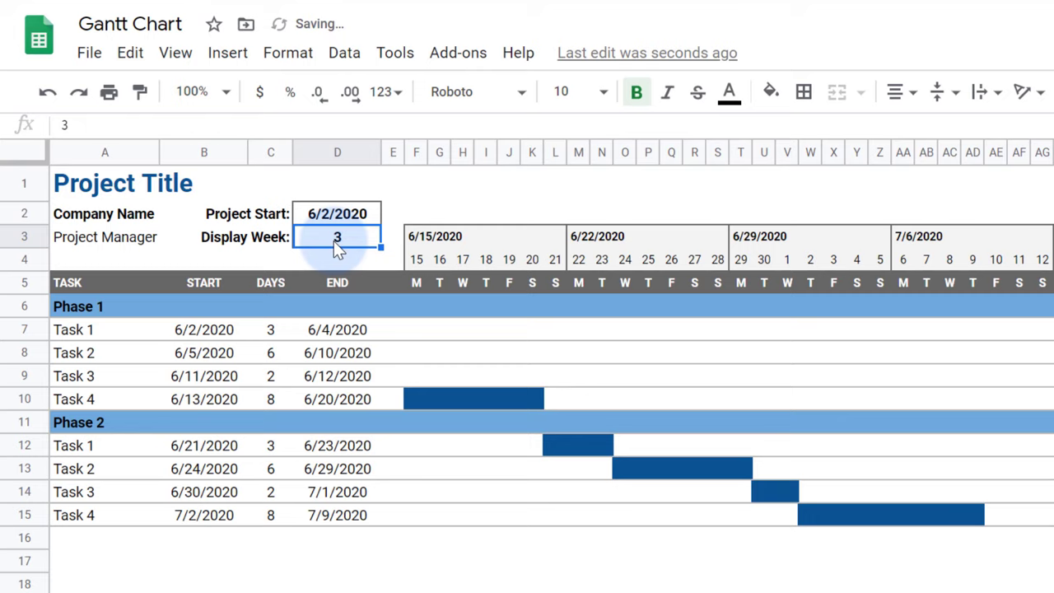
# Set the Display Week in D3 to 1
pyautogui.write('1')
pyautogui.press('Return')
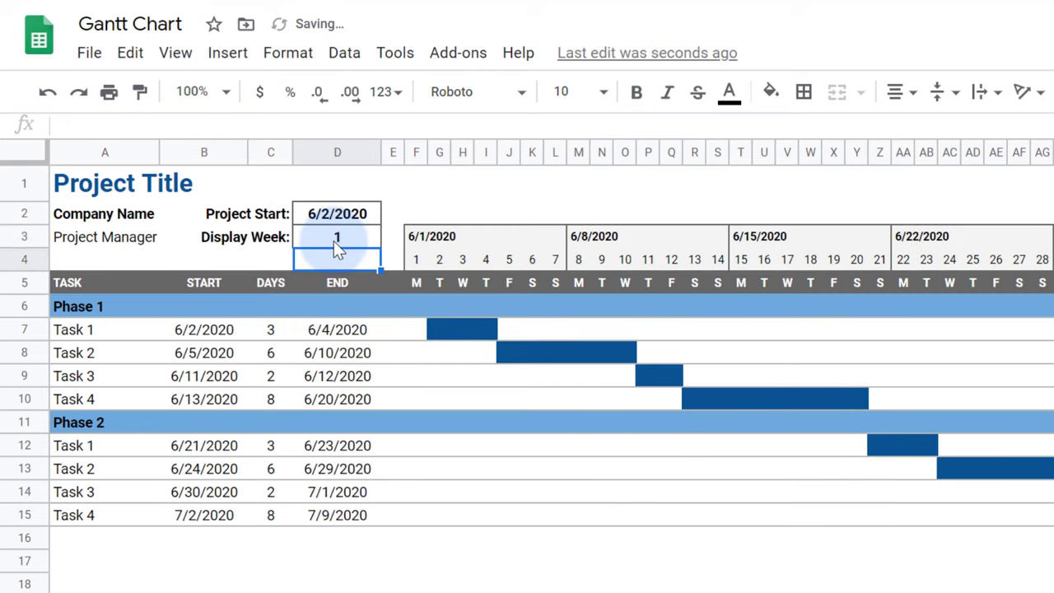
# Create a conditional formatting rule on the timeline header F4:AG5 using the custom formula =F$4=TODAY()
pyautogui.click(416, 259)
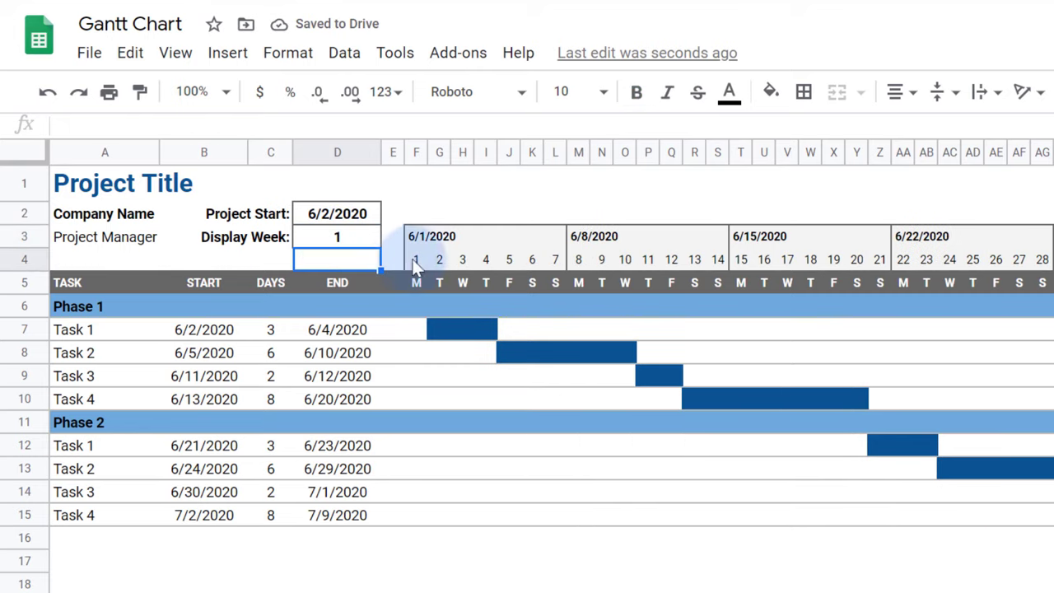
pyautogui.moveTo(676, 272); pyautogui.dragTo(1042, 289)
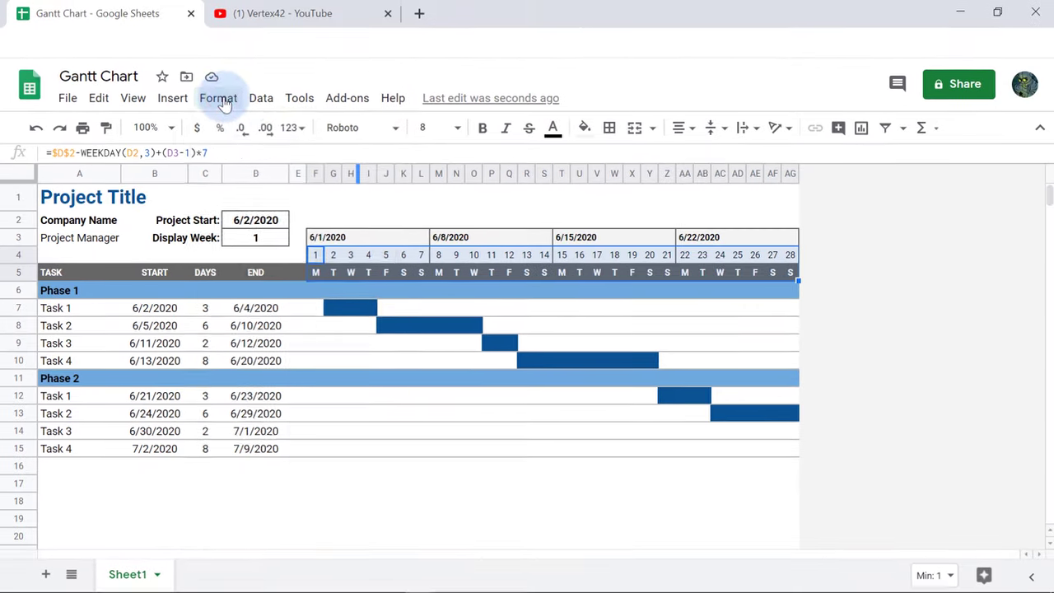
pyautogui.click(287, 53)
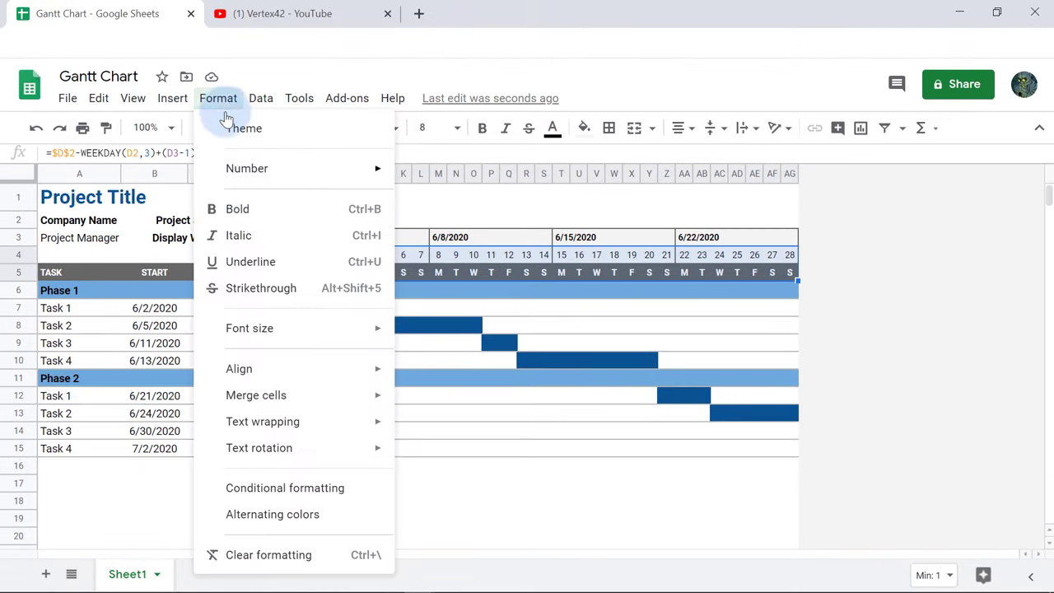
pyautogui.click(266, 485)
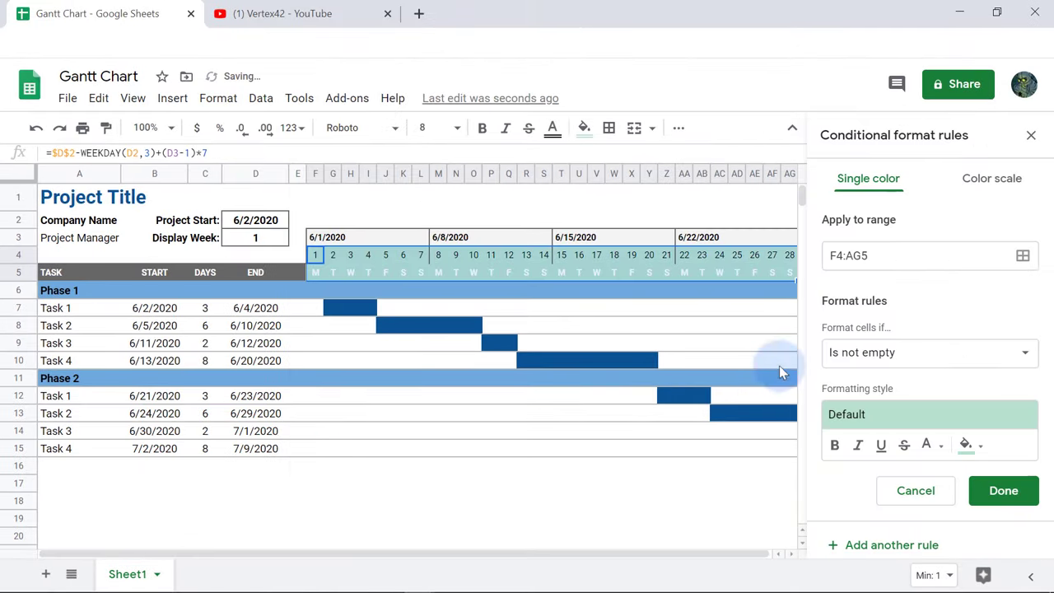
pyautogui.click(842, 350)
pyautogui.scroll(-3, 842, 350)
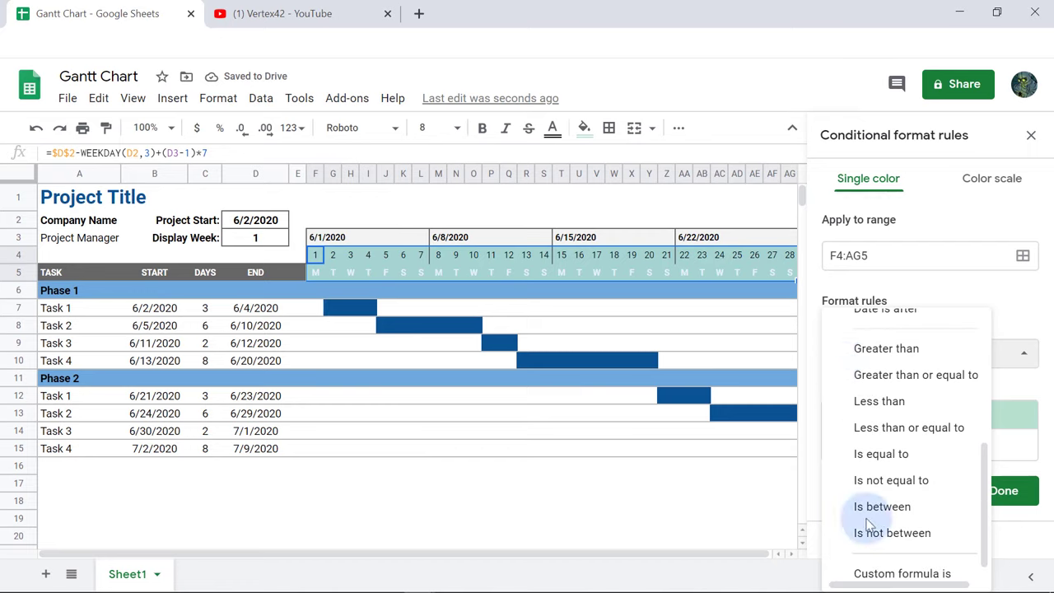
pyautogui.click(874, 573)
pyautogui.click(838, 391)
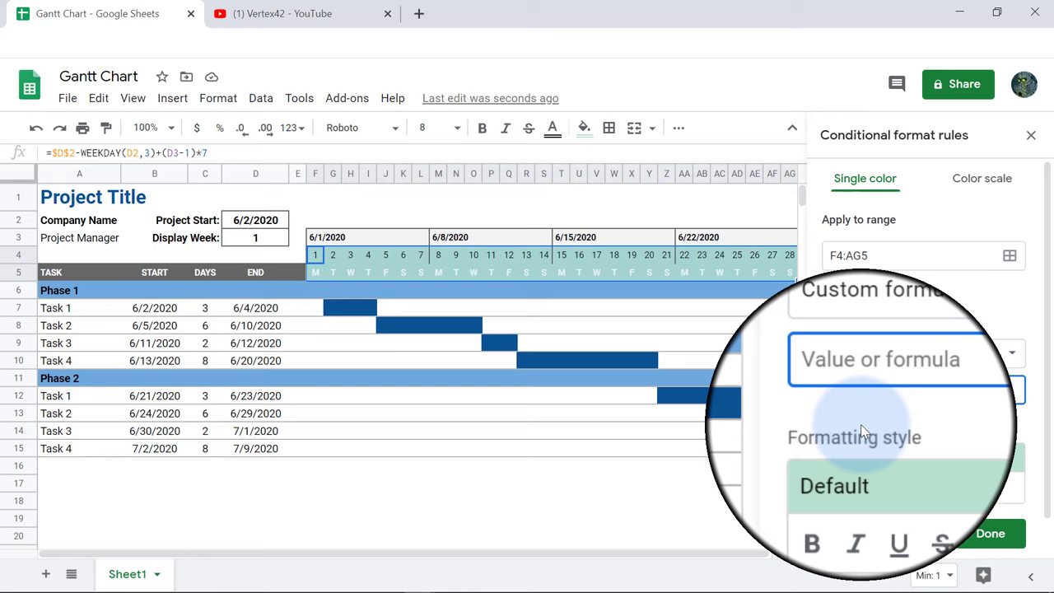
pyautogui.write('=F$')
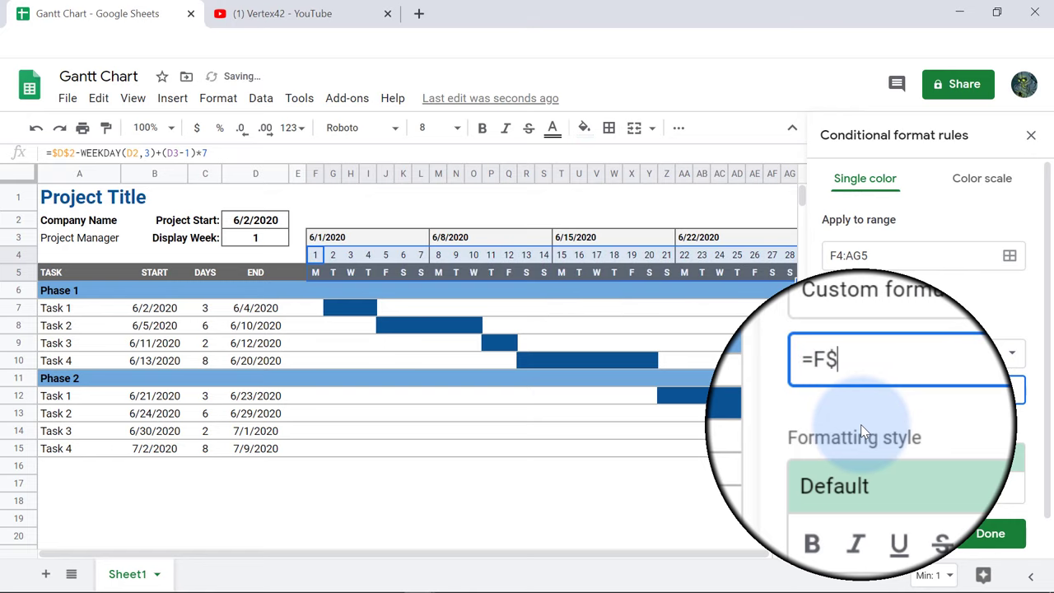
pyautogui.write('4=TODAY()')
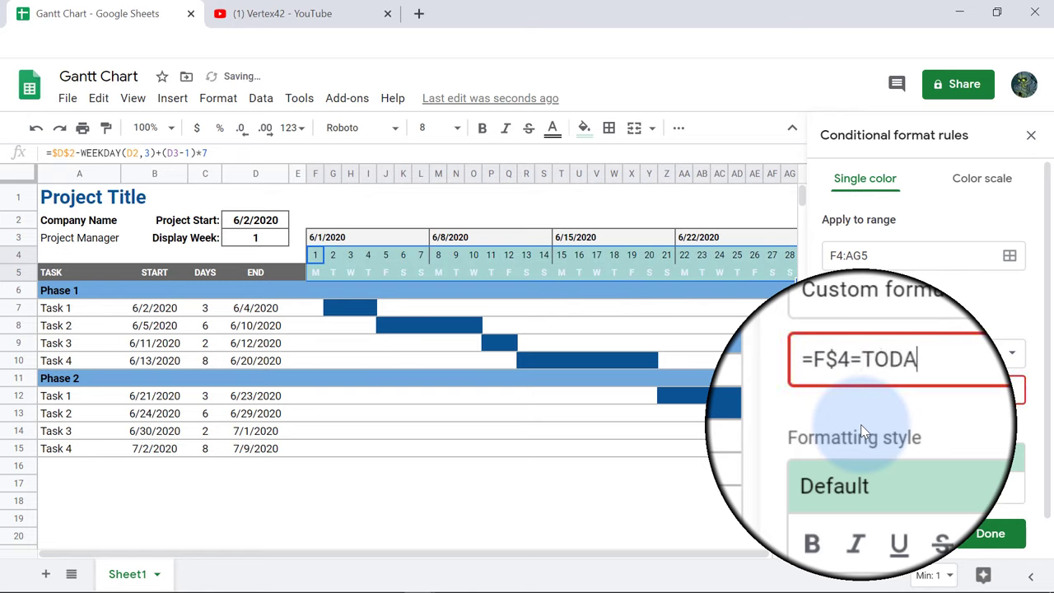
# Style the TODAY() rule with a dark red fill and bold white text, and save it
pyautogui.click(982, 489)
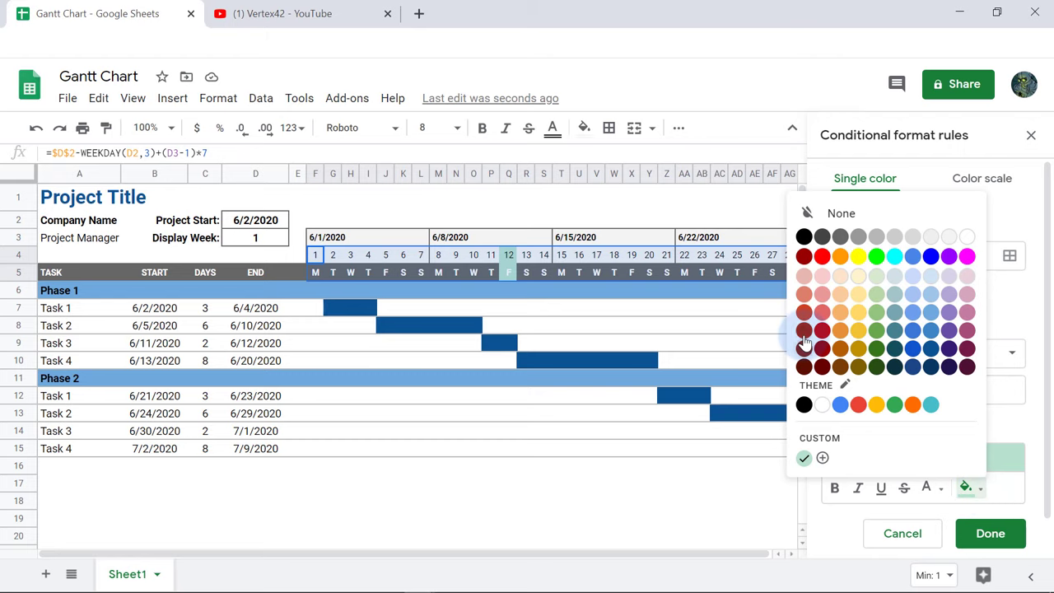
pyautogui.click(804, 330)
pyautogui.click(934, 494)
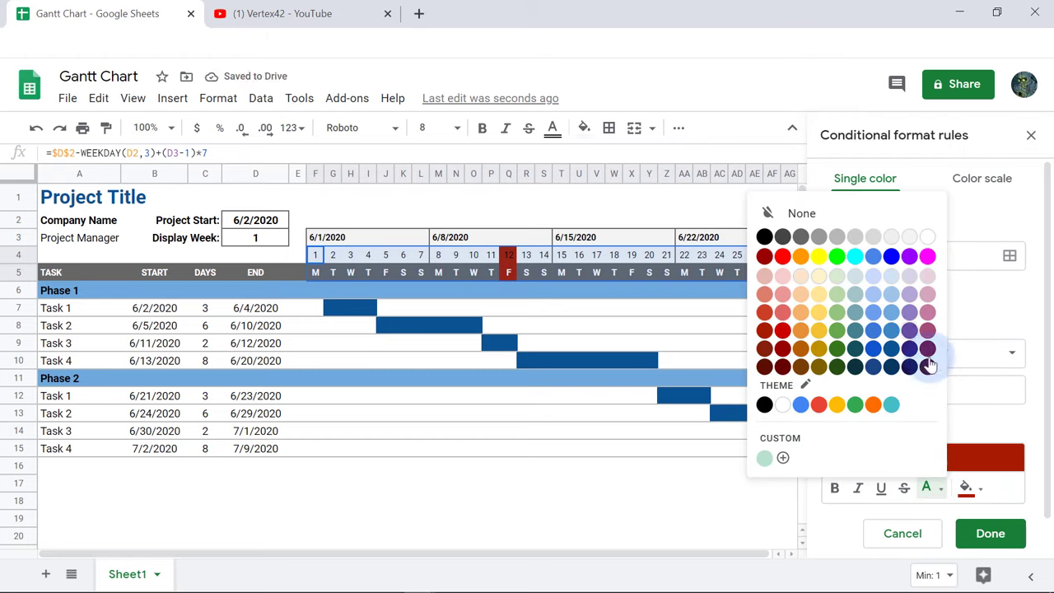
pyautogui.click(927, 236)
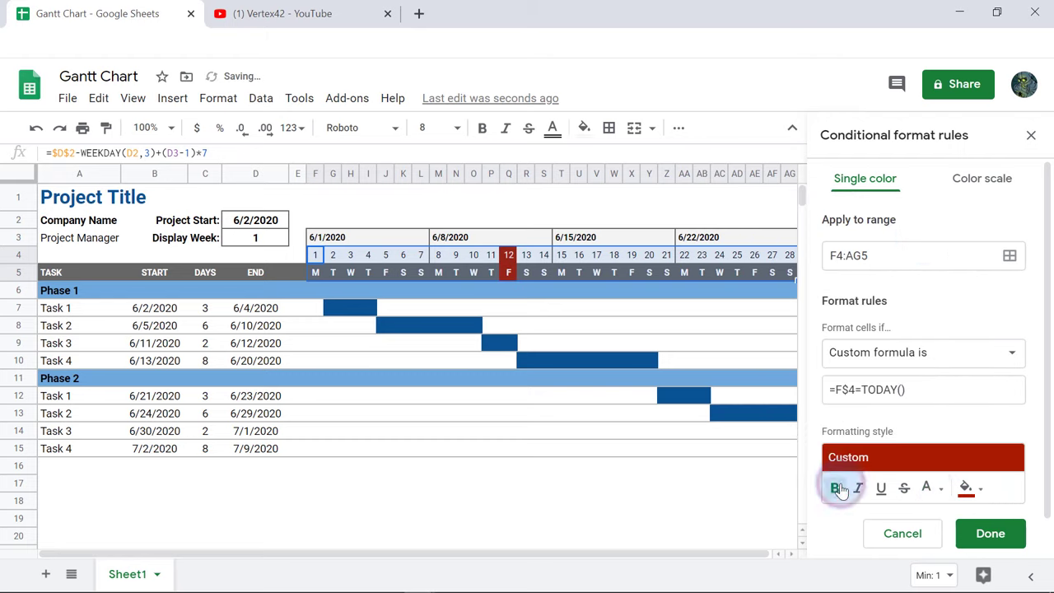
pyautogui.click(989, 534)
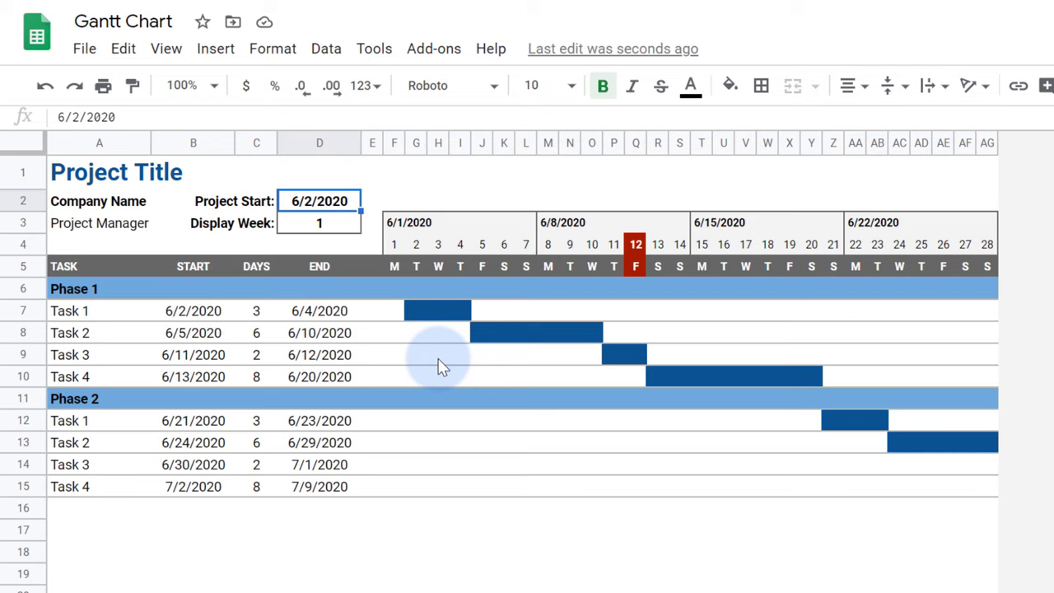
# Insert three empty columns between the TASK and START columns
pyautogui.moveTo(179, 143); pyautogui.dragTo(288, 143)
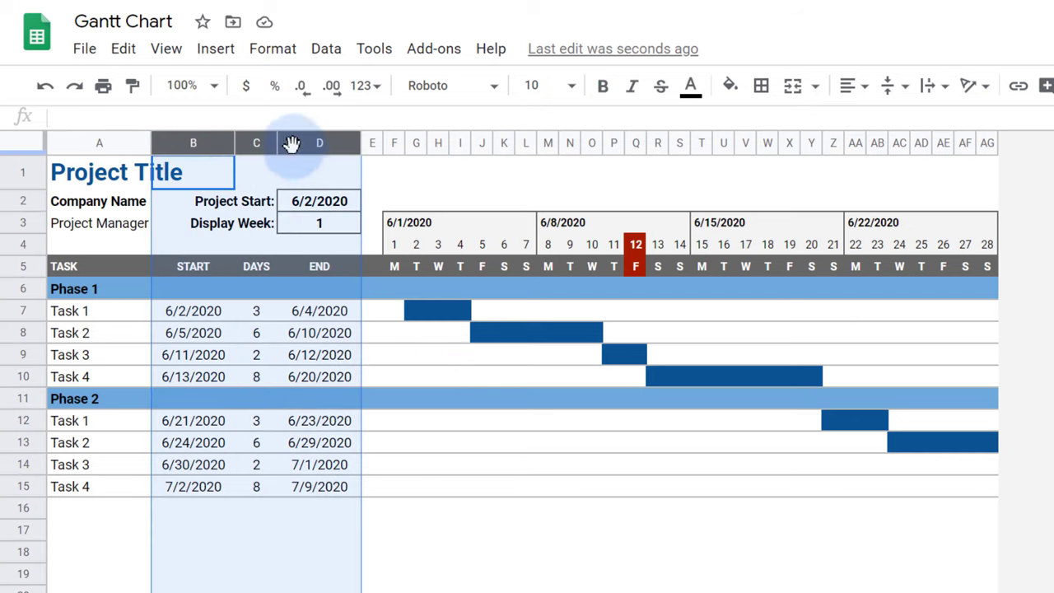
pyautogui.click(215, 48)
pyautogui.click(249, 85)
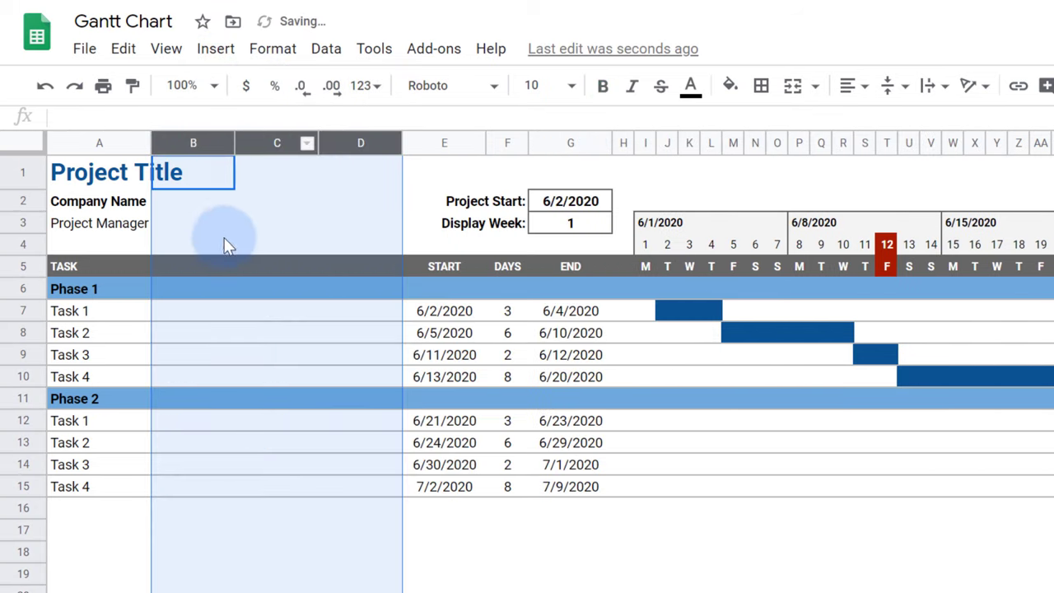
# Enter the headings ASSIGNED TO in B5 and PROGRESS in C5
pyautogui.click(210, 262)
pyautogui.write('ASSIGNE')
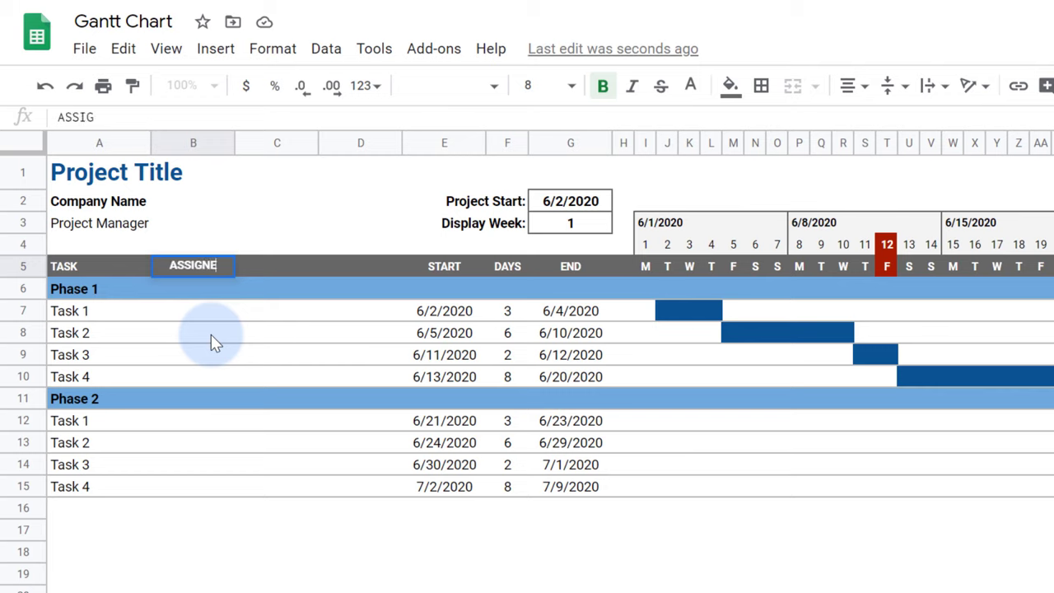
pyautogui.write('D TO')
pyautogui.press('Tab')
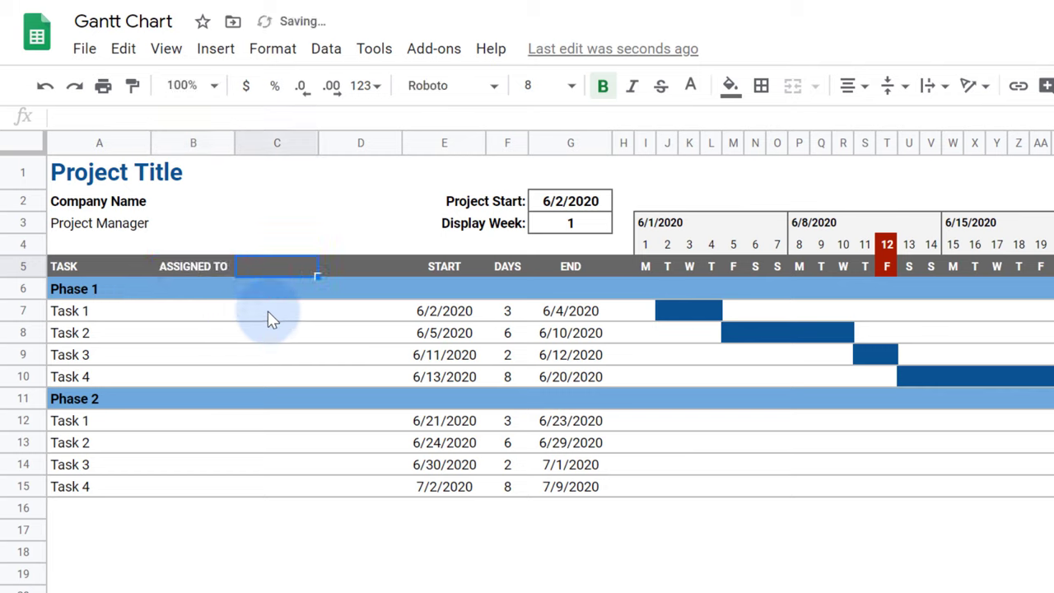
pyautogui.write('PROGRESS')
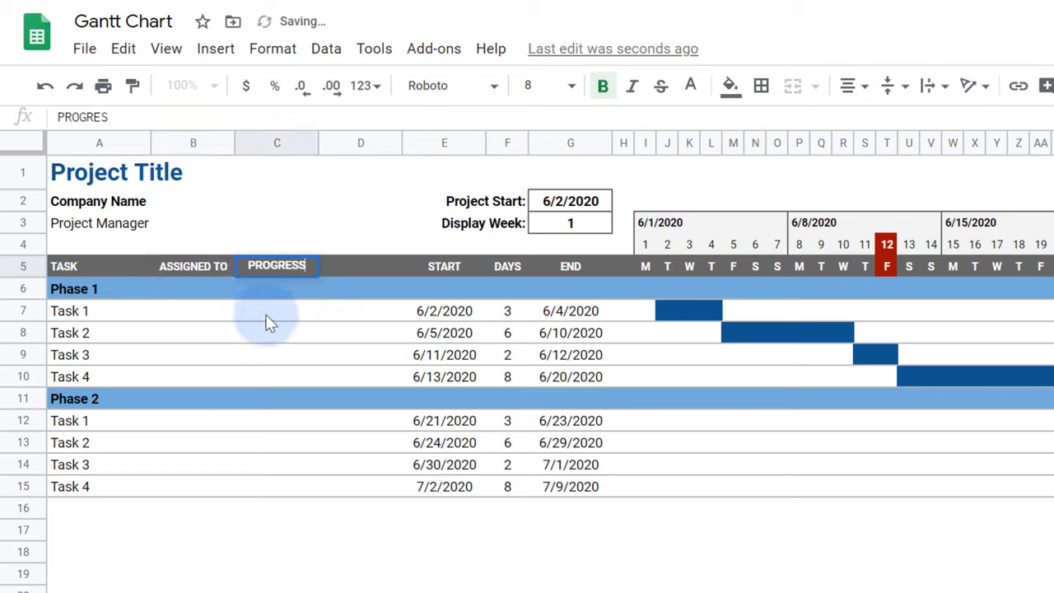
# Format C6:C15 as percent and enter Phase 1 progress of 100% for Task 1, 50% for Task 3 and 25% for Task 4
pyautogui.moveTo(267, 292); pyautogui.dragTo(271, 486)
pyautogui.click(274, 87)
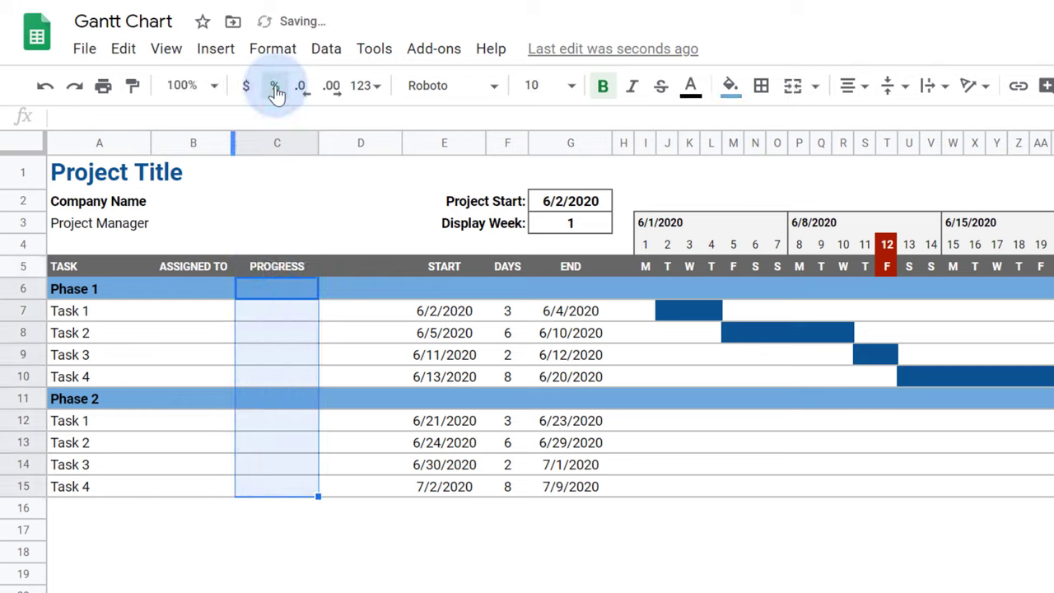
pyautogui.click(278, 318)
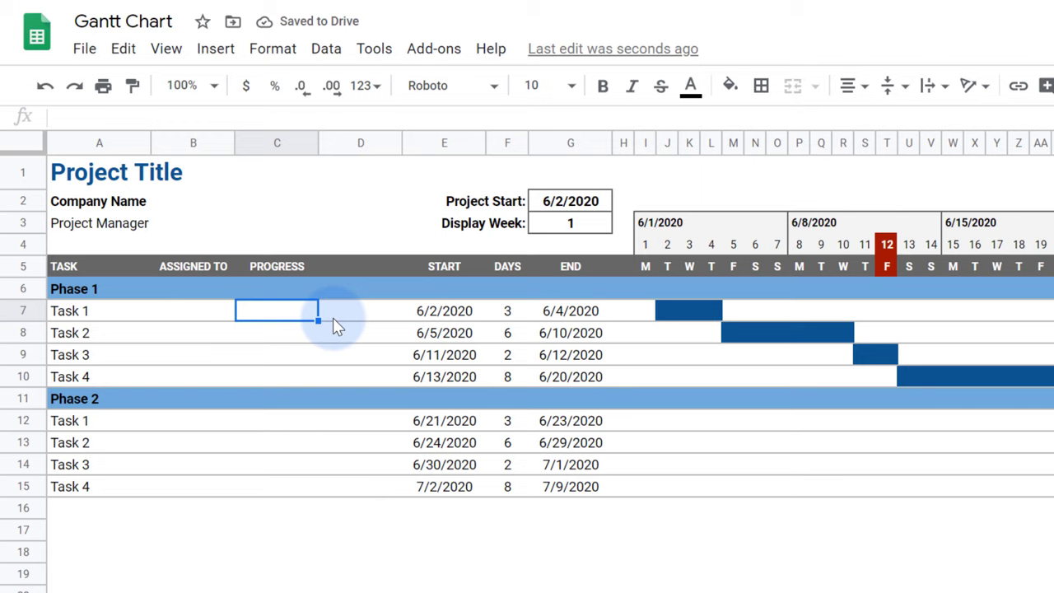
pyautogui.write('100')
pyautogui.press('Return')
pyautogui.press('Return')
pyautogui.write('50')
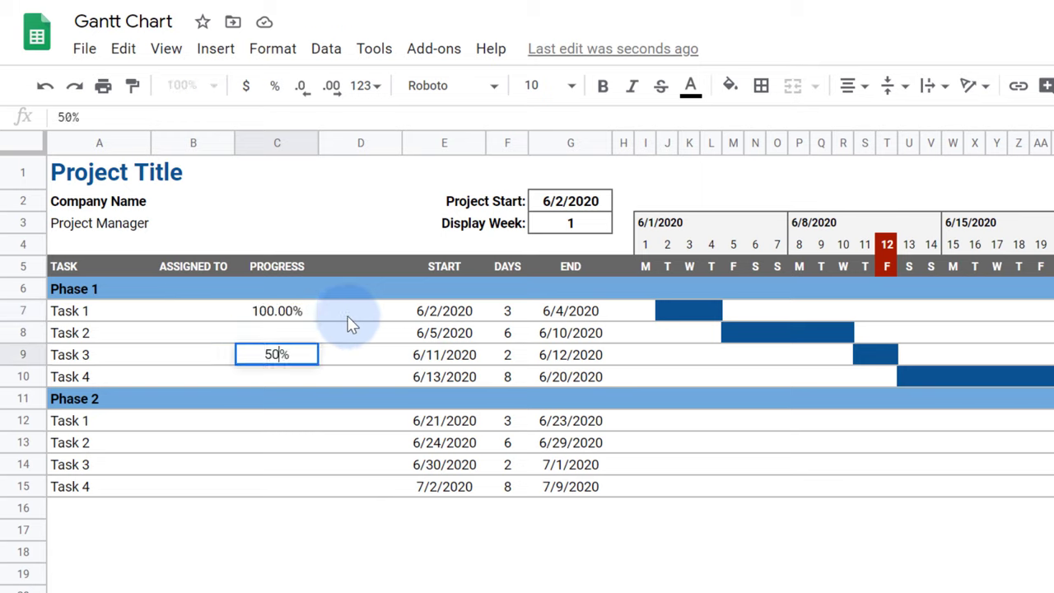
pyautogui.press('Return')
pyautogui.write('25')
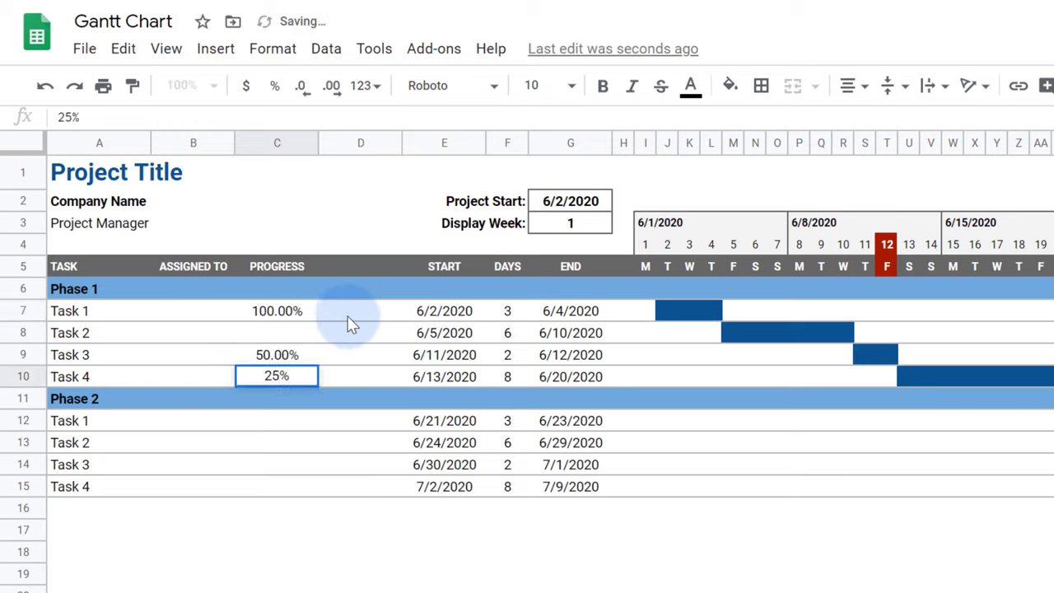
pyautogui.press('Return')
# Enter the progress bar formula =SPARKLINE(C7,{"charttype","bar";"color1","gray";"max",1}) in D7 and fill it down to D10
pyautogui.click(346, 318)
pyautogui.write('=')
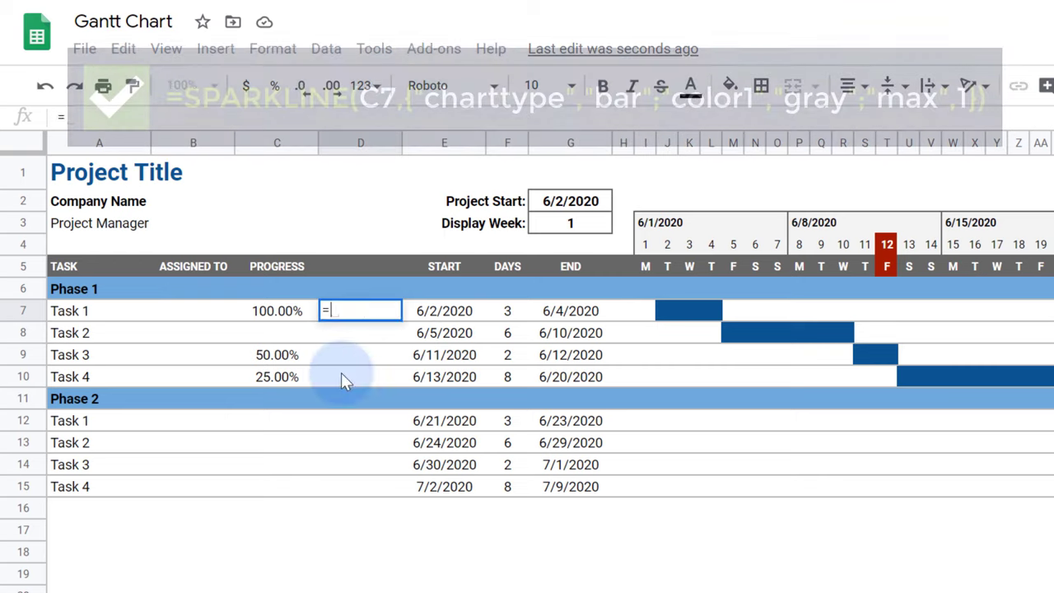
pyautogui.write('SPAR')
pyautogui.press('Tab')
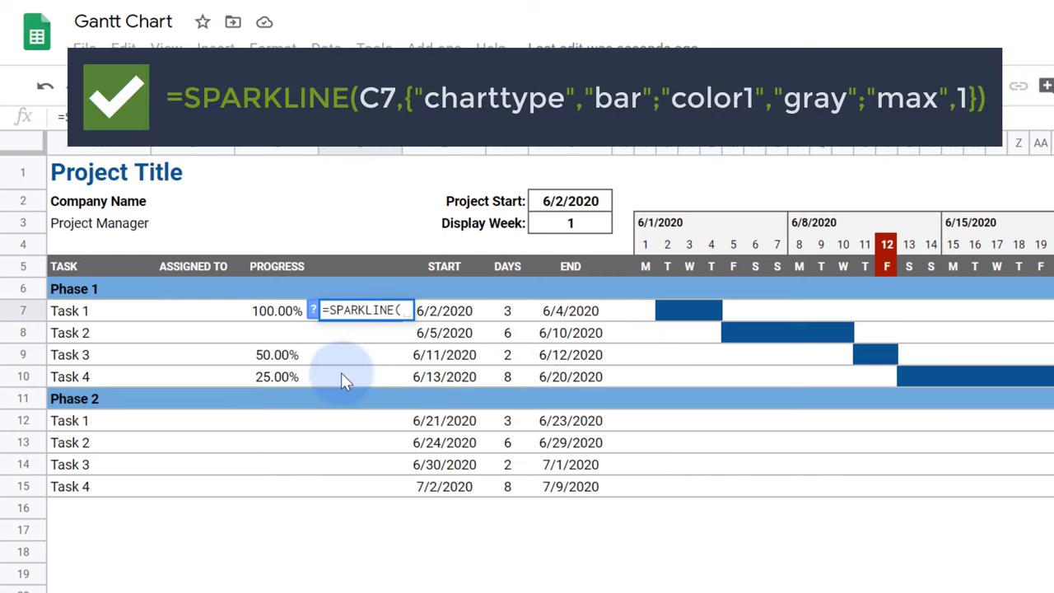
pyautogui.click(280, 313)
pyautogui.write(',{"charttype","bar";"col')
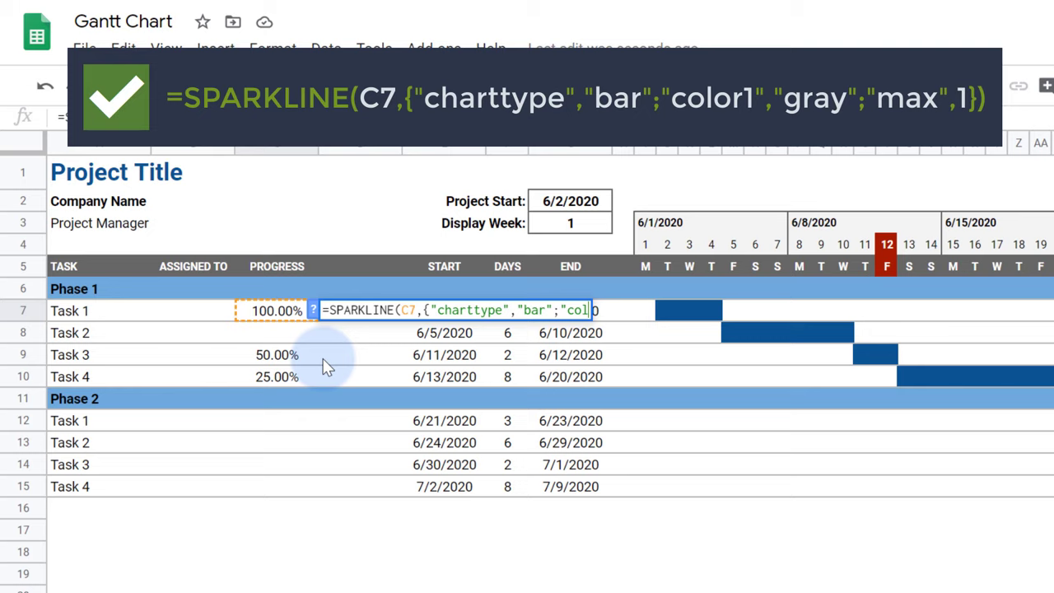
pyautogui.write(',"gray";"max",1')
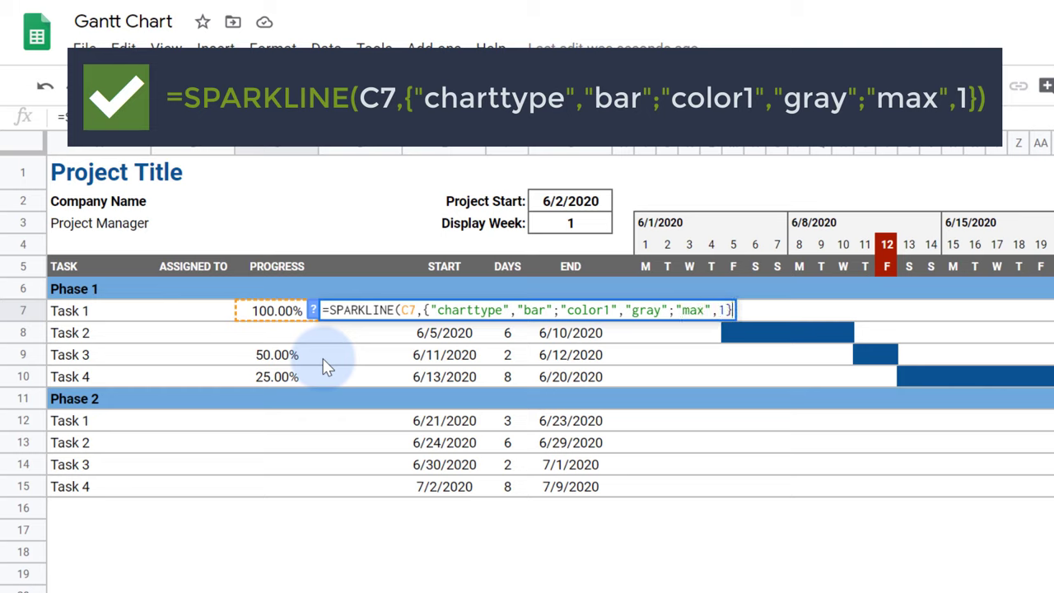
pyautogui.write(')')
pyautogui.press('Return')
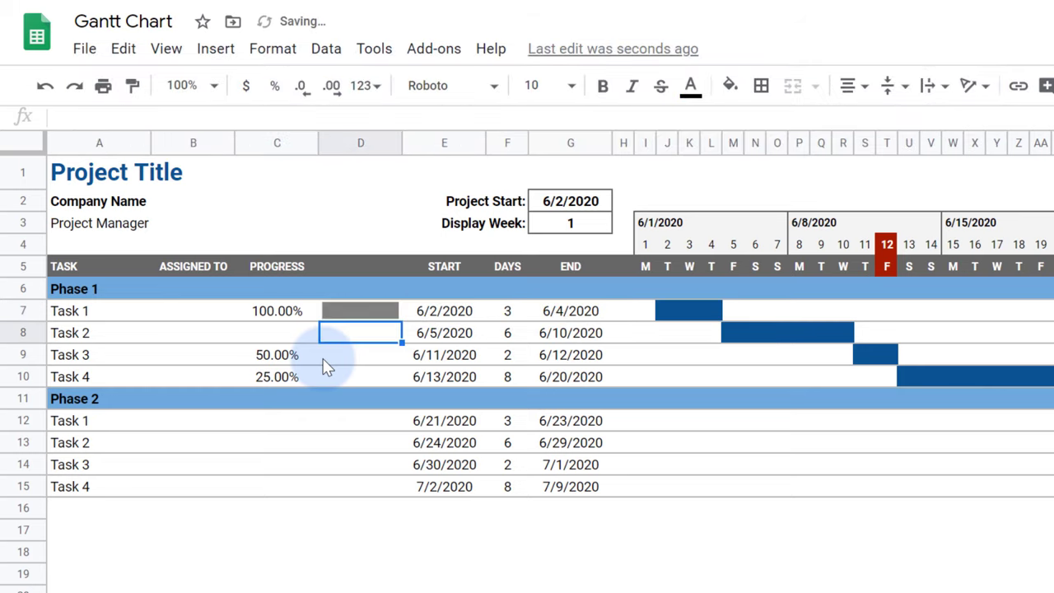
pyautogui.click(363, 316)
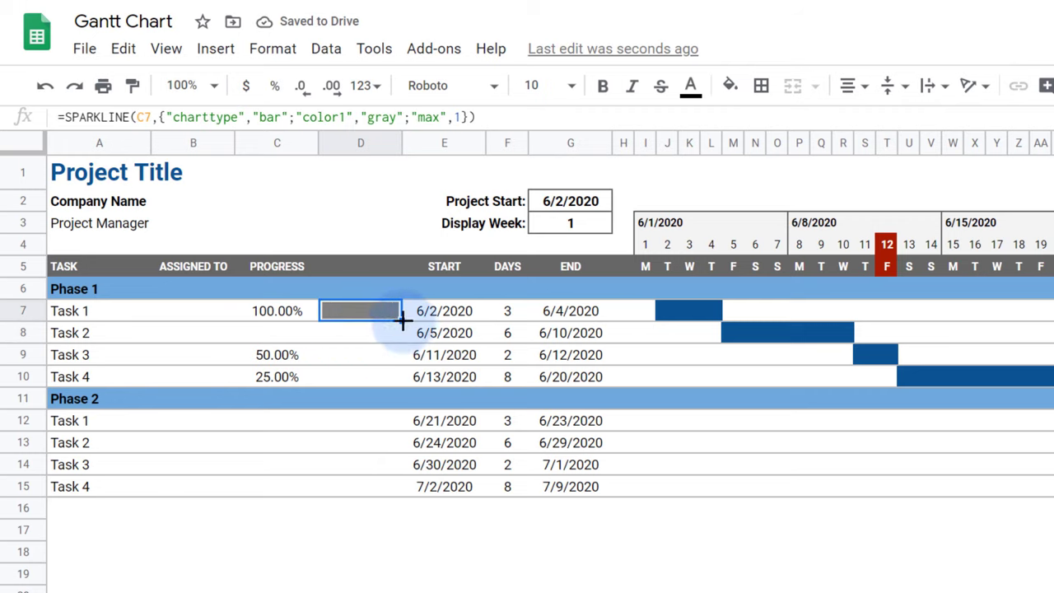
pyautogui.moveTo(403, 321); pyautogui.dragTo(397, 382)
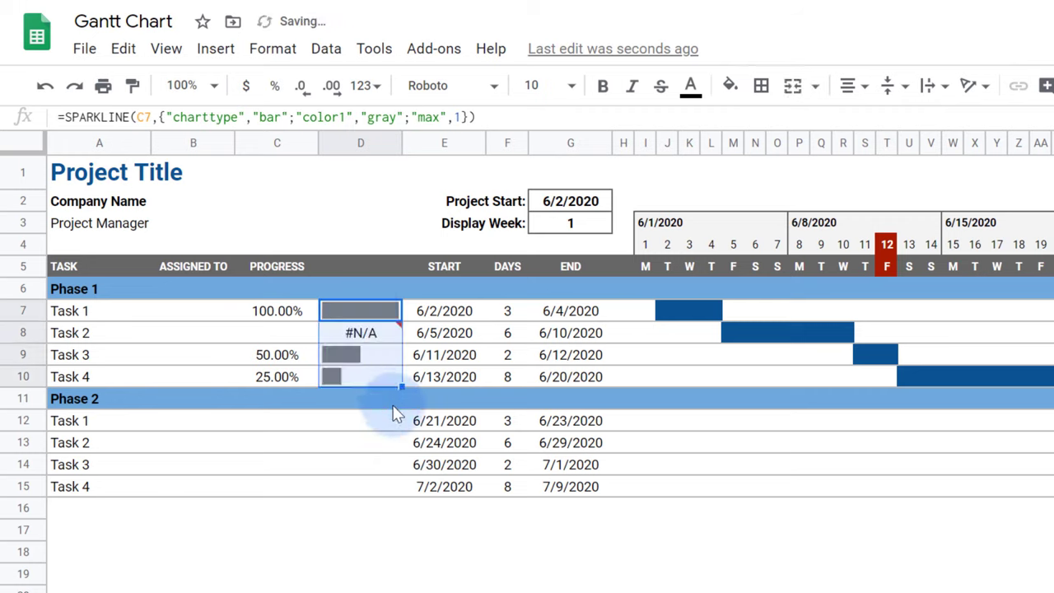
# Wrap the SPARKLINE formula in D8 with IFERROR, giving =IFERROR(SPARKLINE(C8,{"charttype","bar";"color1","gray";"max",1}))
pyautogui.click(372, 338)
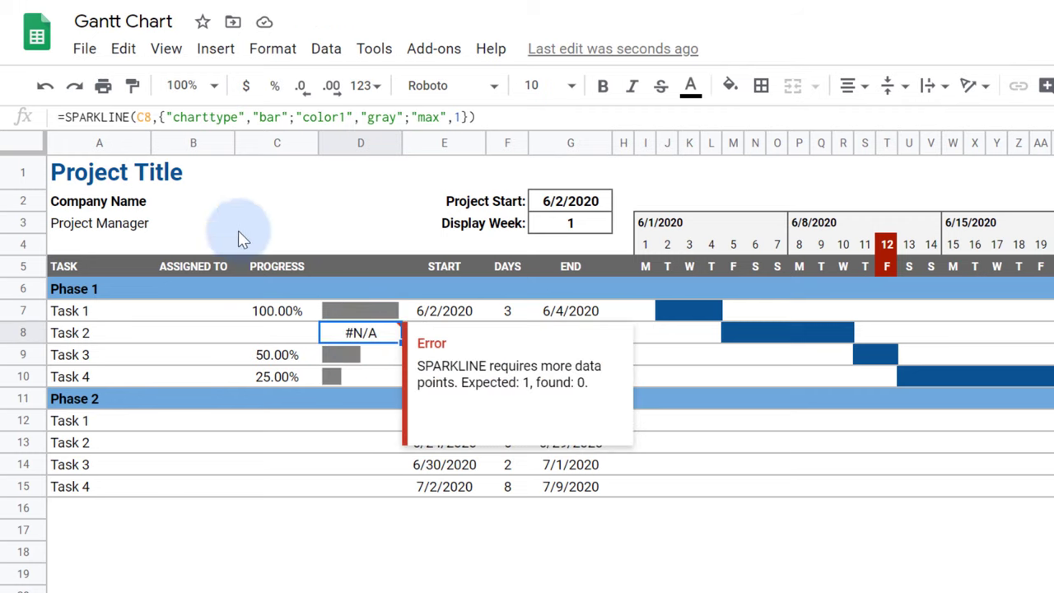
pyautogui.click(66, 116)
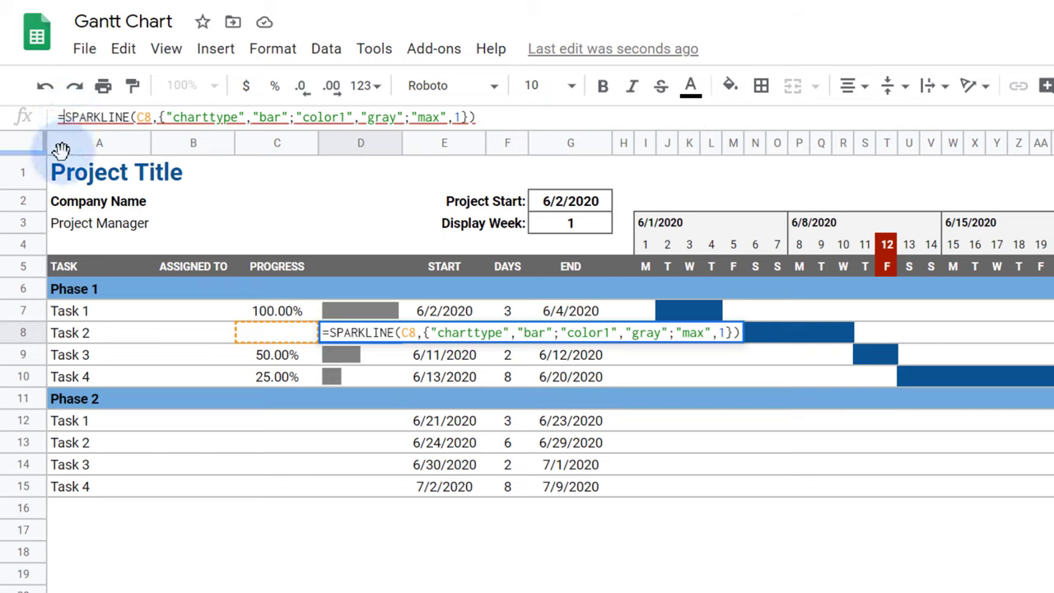
pyautogui.write('IFERROR')
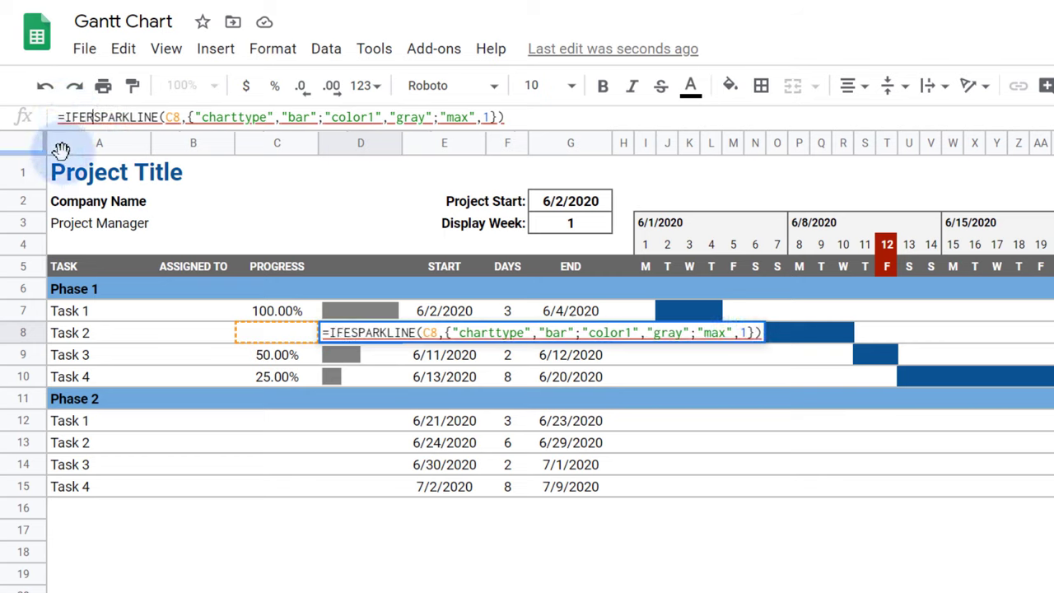
pyautogui.write('(')
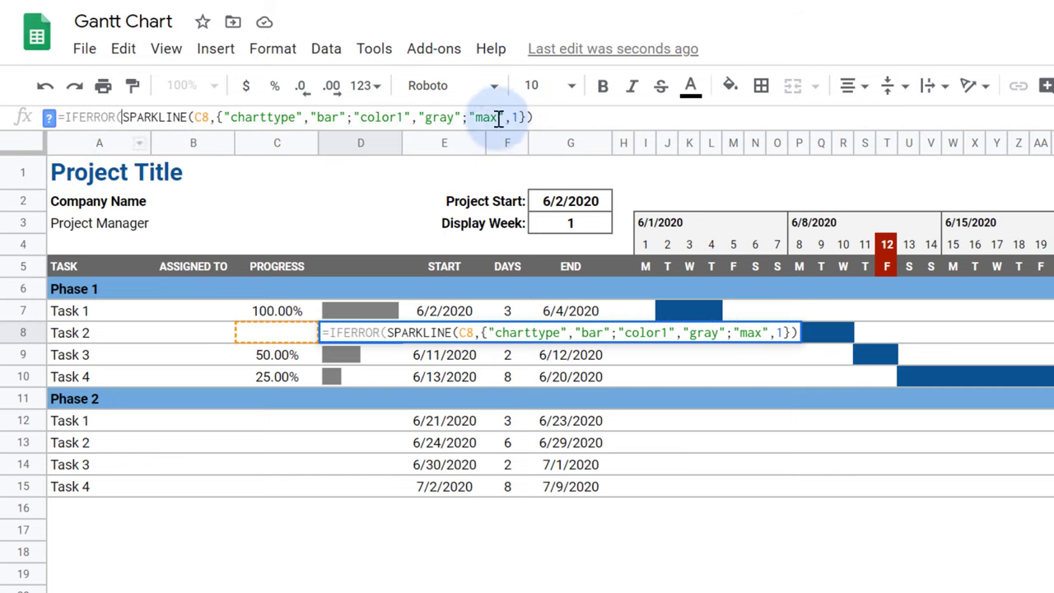
pyautogui.click(534, 117)
pyautogui.write(')')
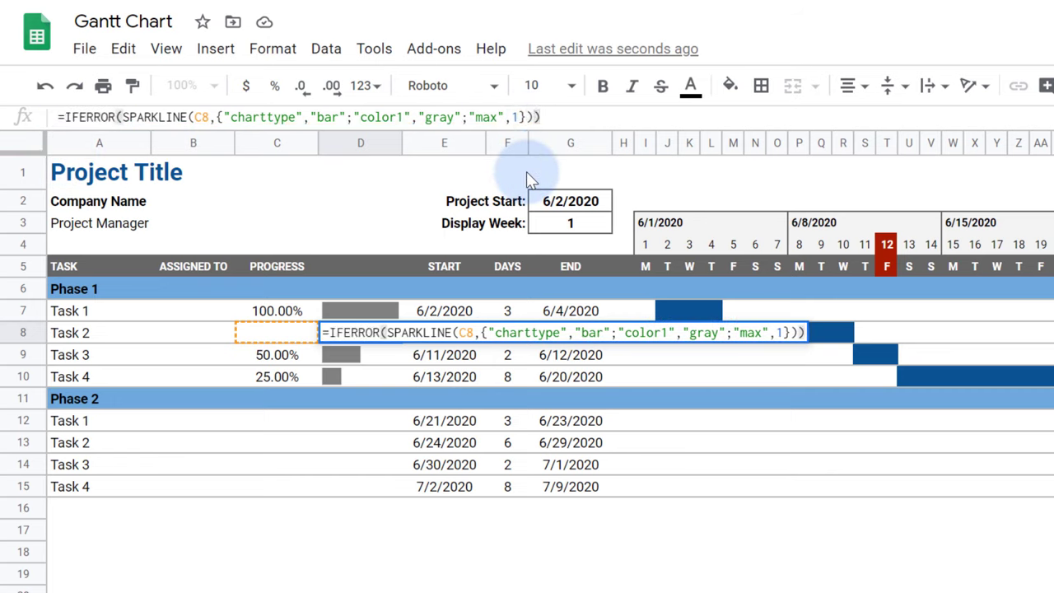
pyautogui.press('Return')
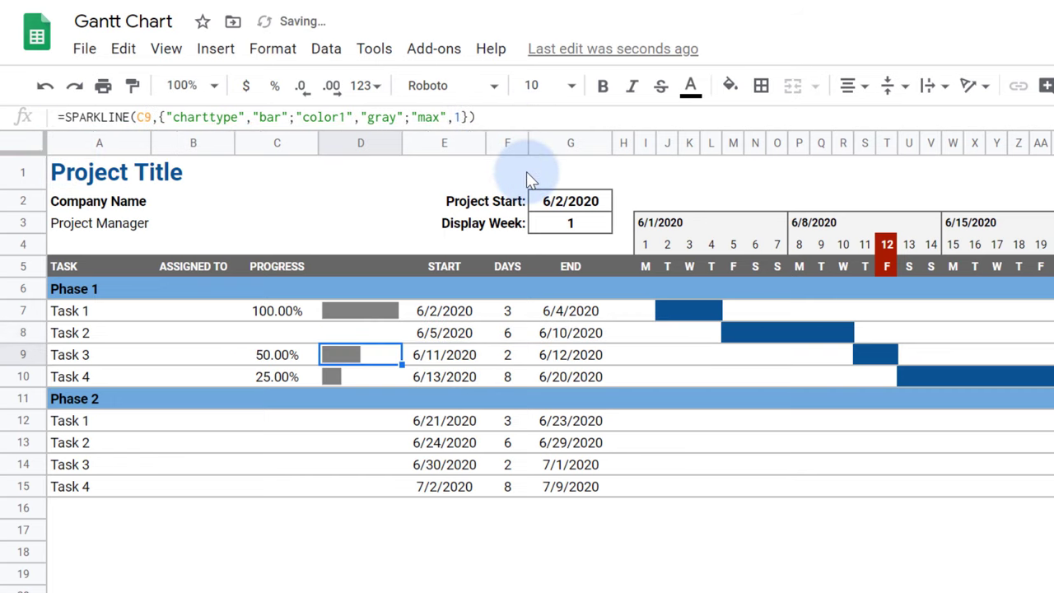
# Copy the IFERROR sparkline formula from D8 and paste only the formula into D6:D15
pyautogui.click(374, 331)
pyautogui.hotkey('ctrl', 'c')
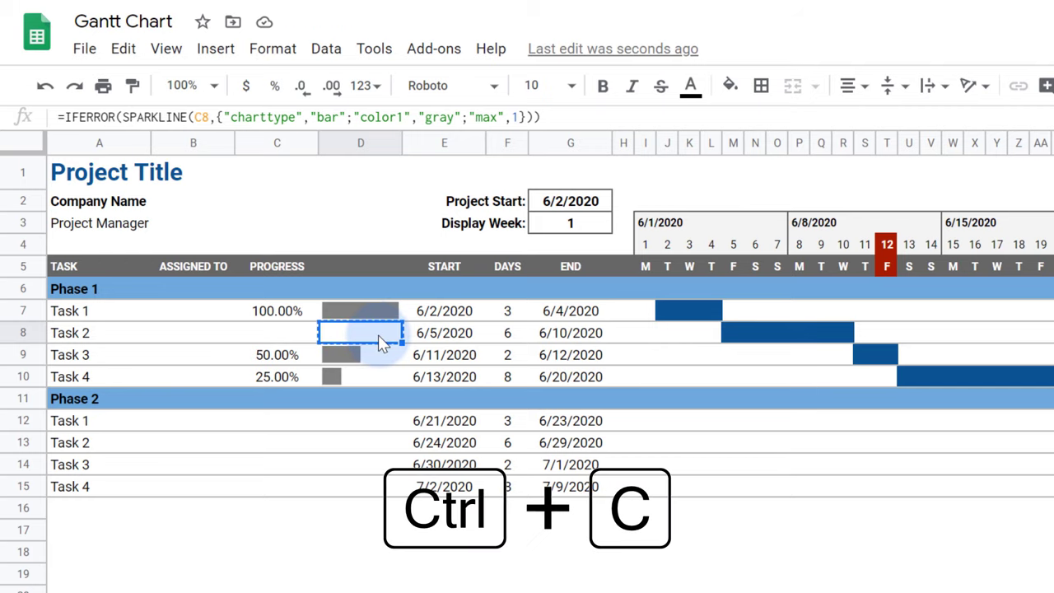
pyautogui.moveTo(380, 288); pyautogui.dragTo(377, 490)
pyautogui.click(128, 49)
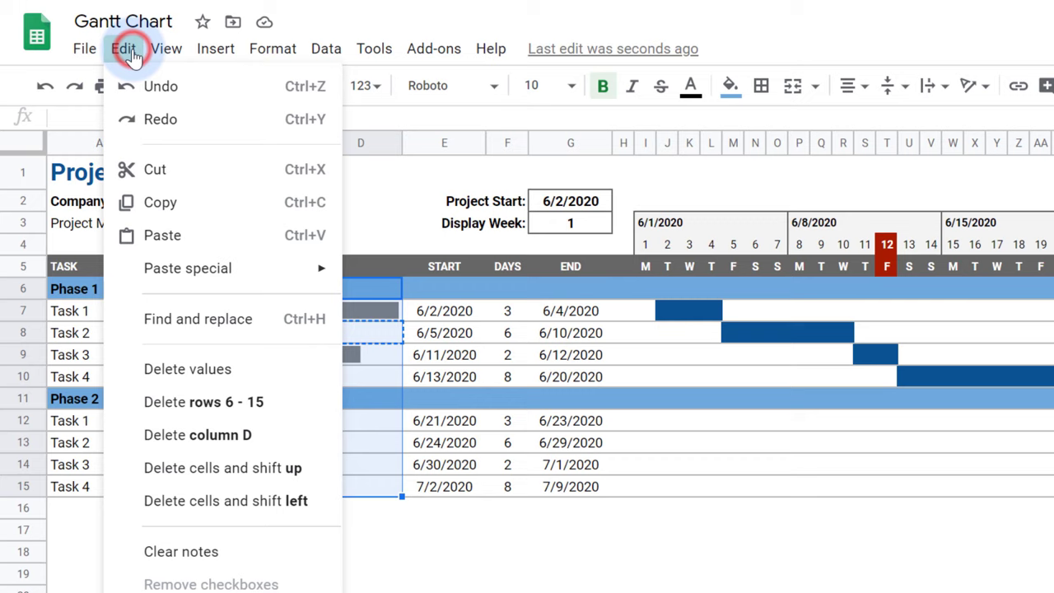
pyautogui.moveTo(166, 268)
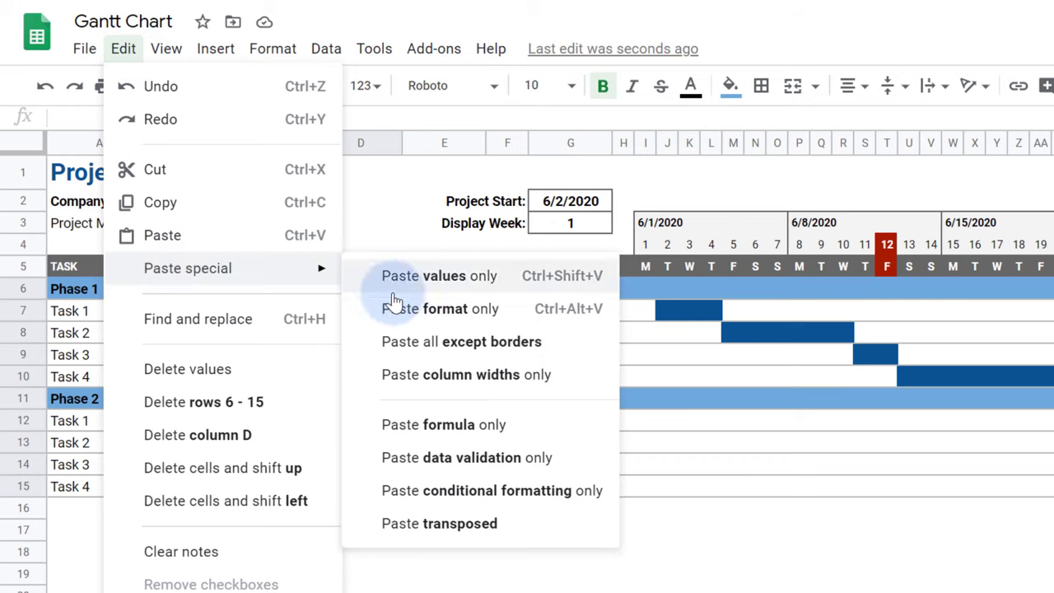
pyautogui.click(437, 427)
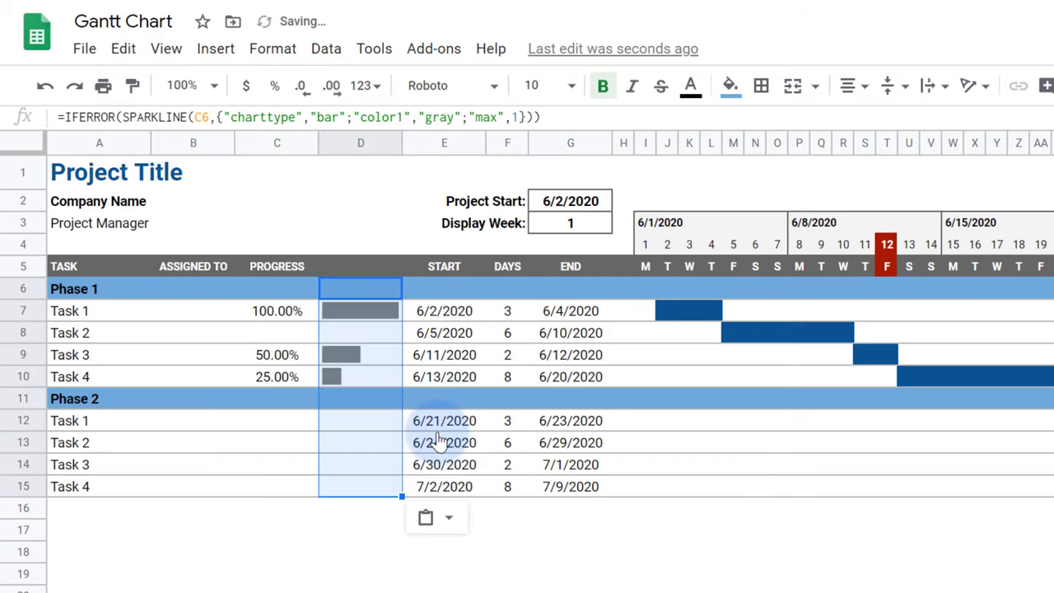
# Enter 50% as the progress of Phase 2's Task 2 in C13
pyautogui.click(294, 444)
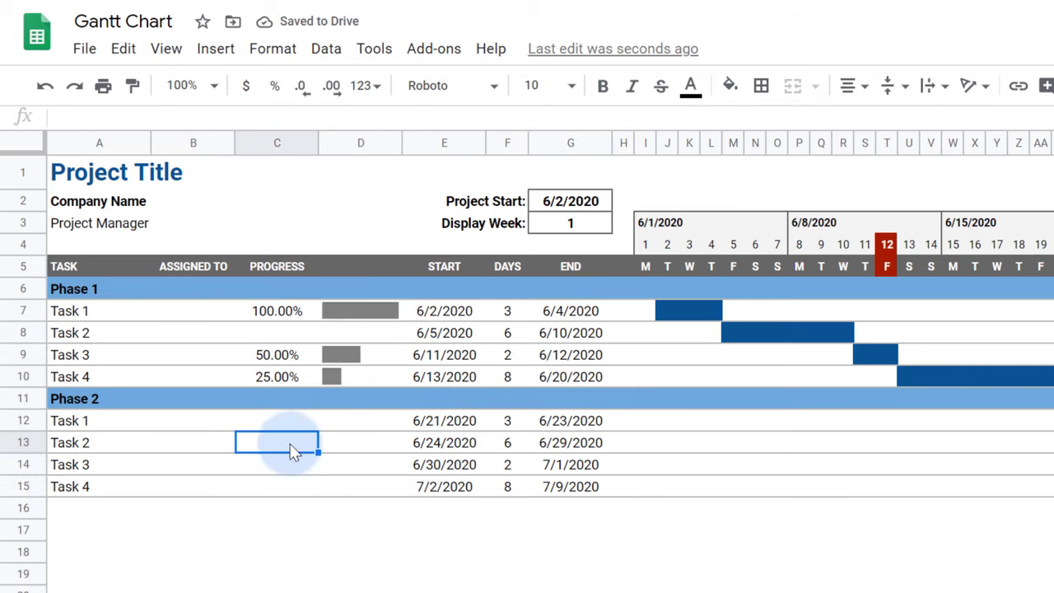
pyautogui.write('50%')
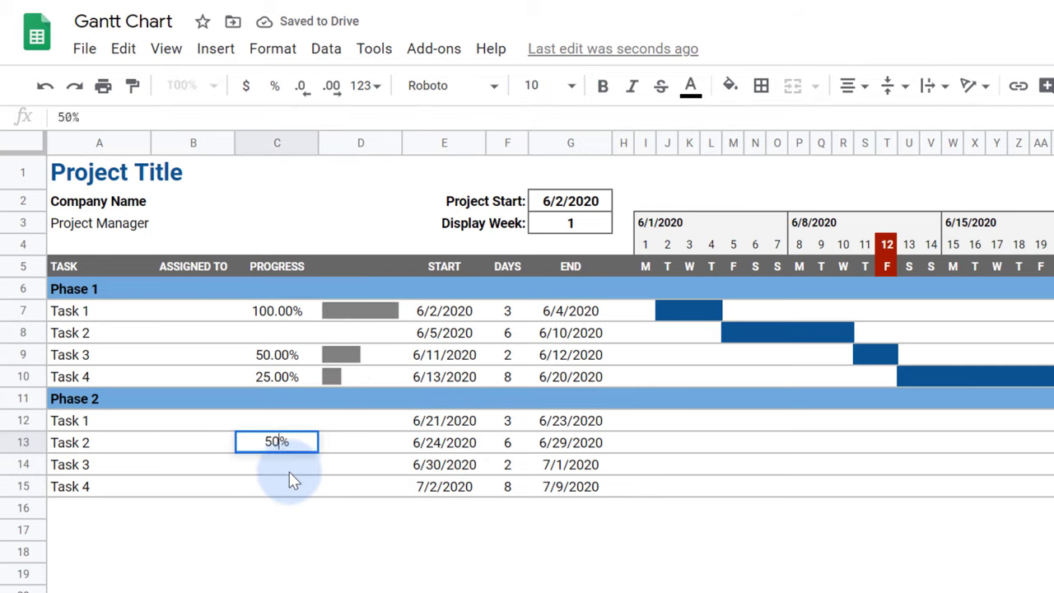
pyautogui.press('Return')
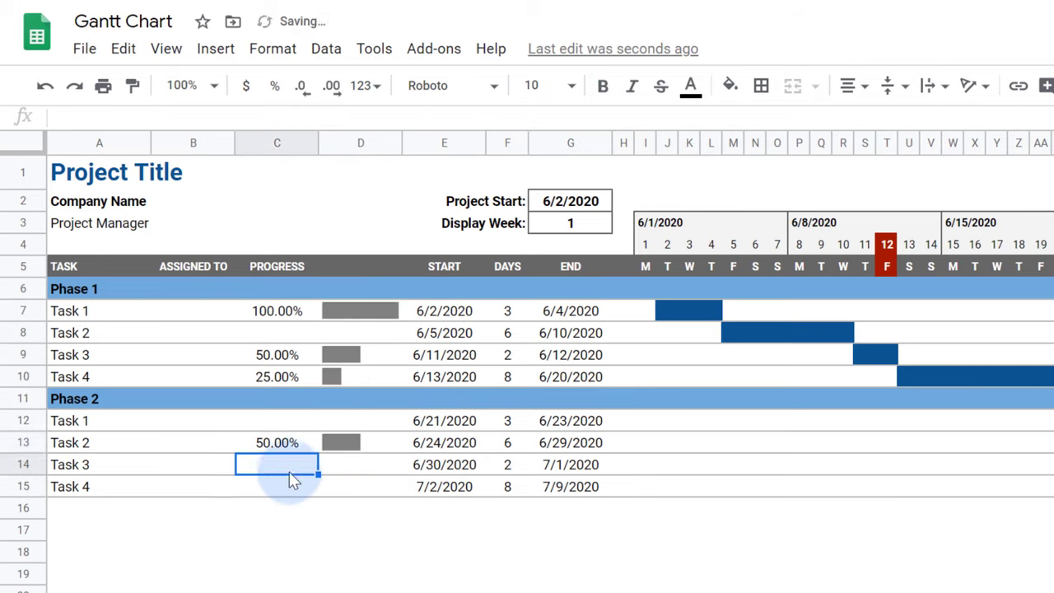
# Merge the PROGRESS heading across C5:D5 and add left and right borders to C5:D15
pyautogui.click(291, 269)
pyautogui.moveTo(353, 266); pyautogui.dragTo(279, 443)
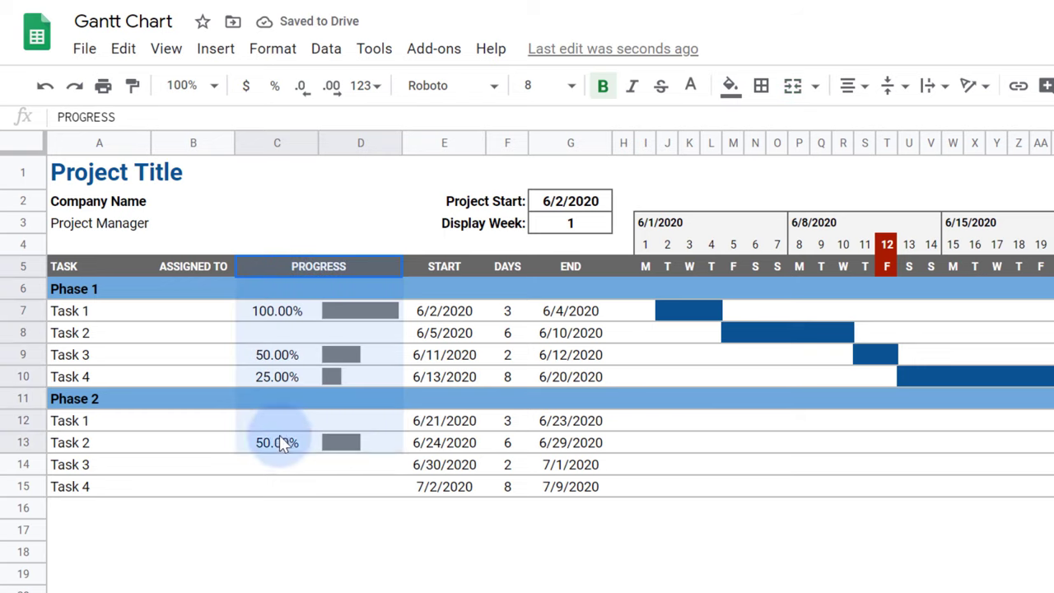
pyautogui.click(761, 86)
pyautogui.click(922, 127)
pyautogui.click(772, 158)
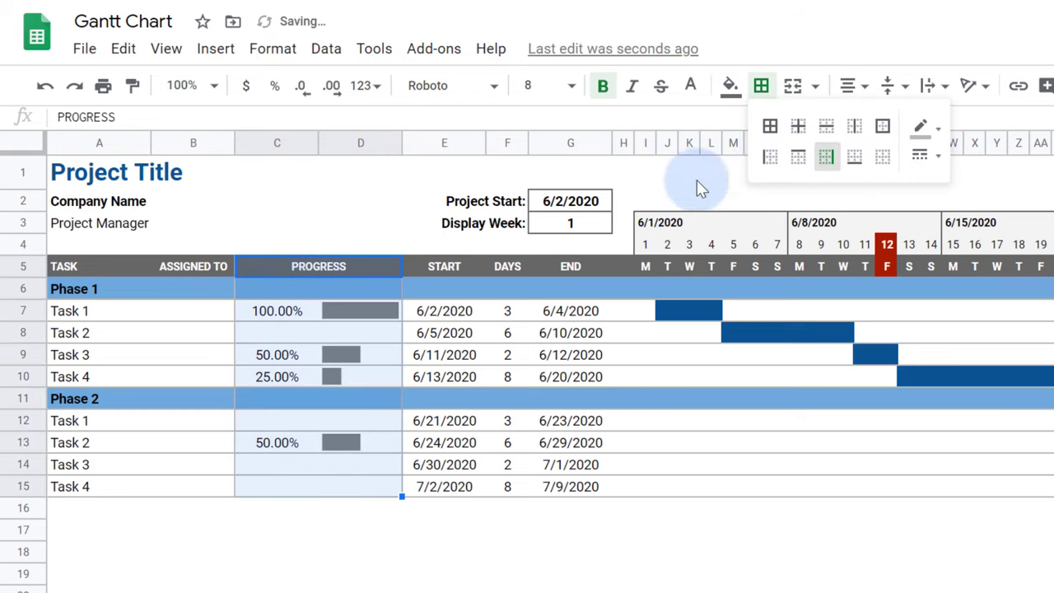
# Remove both decimal places from the progress percentages in C7:C15
pyautogui.moveTo(276, 310); pyautogui.dragTo(275, 486)
pyautogui.click(301, 85)
pyautogui.click(301, 86)
# Narrow column C to fit the percentages and reduce the font size of C6:C15
pyautogui.click(273, 144)
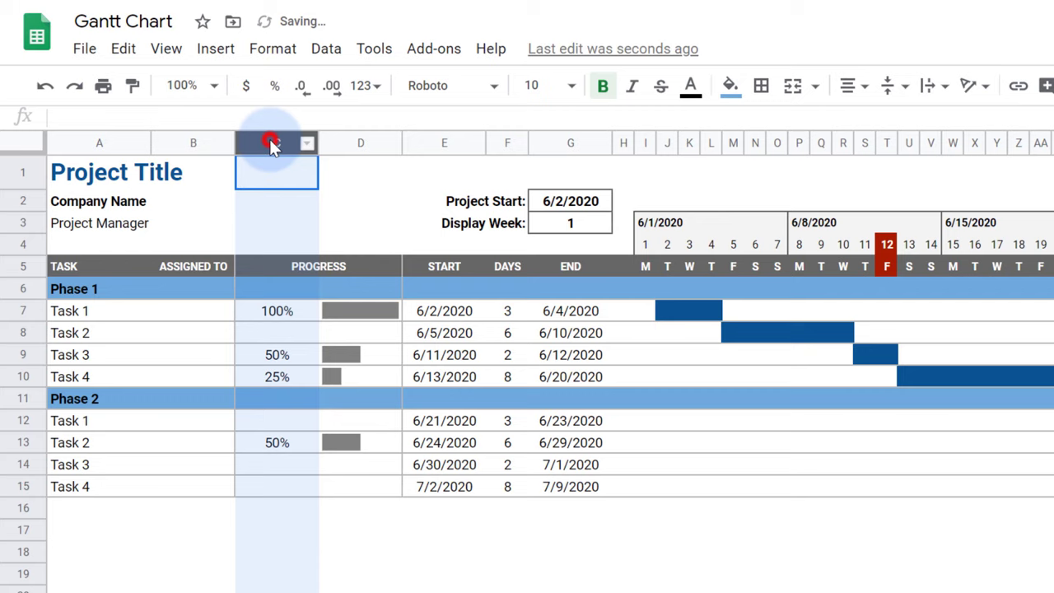
pyautogui.moveTo(319, 143); pyautogui.dragTo(275, 145)
pyautogui.moveTo(266, 283); pyautogui.dragTo(254, 486)
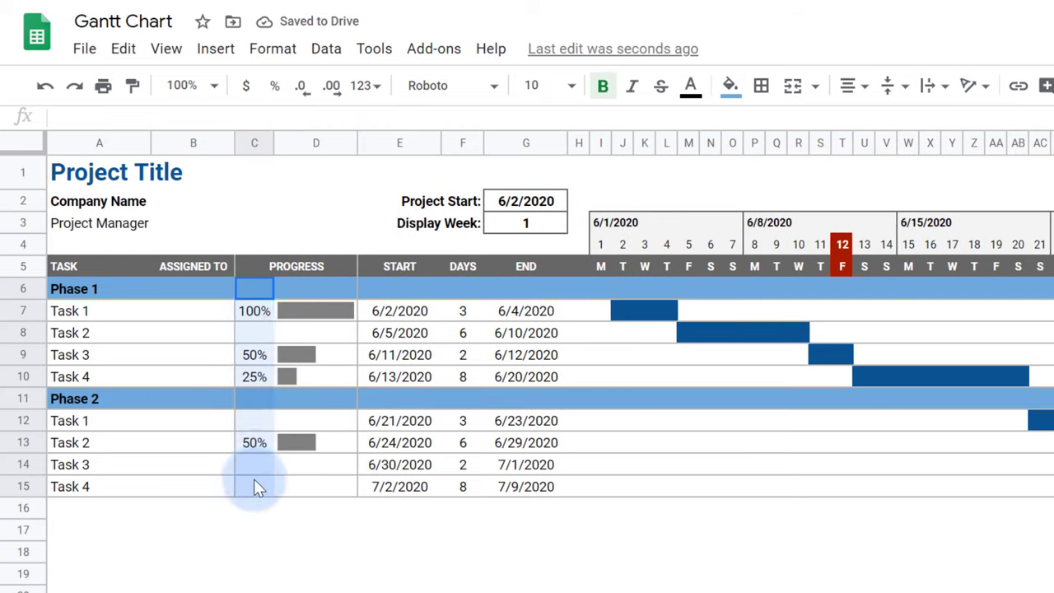
pyautogui.click(545, 85)
pyautogui.click(541, 186)
pyautogui.click(328, 189)
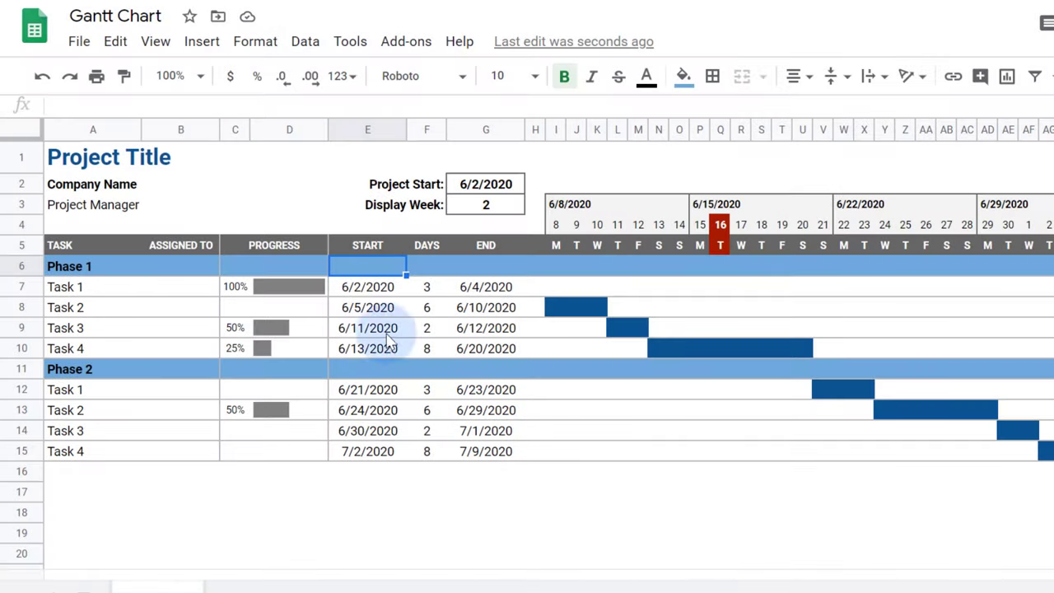
# Calculate the Phase 1 start date in E6 with =MIN(E7:E10) and its end date in G6 with =MAX(G7:G10)
pyautogui.write('=MIN(')
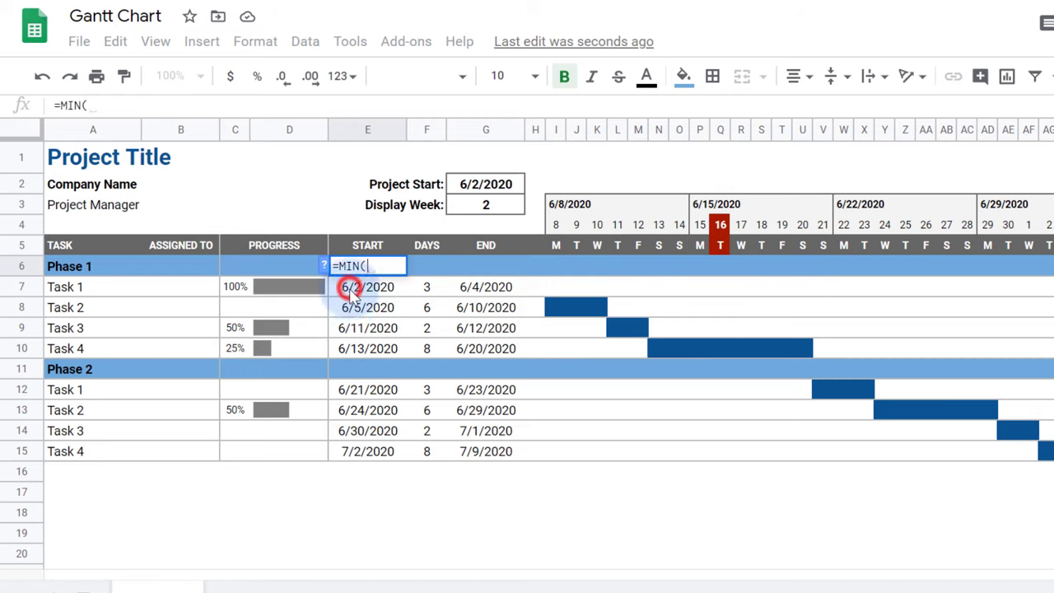
pyautogui.moveTo(350, 288); pyautogui.dragTo(346, 349)
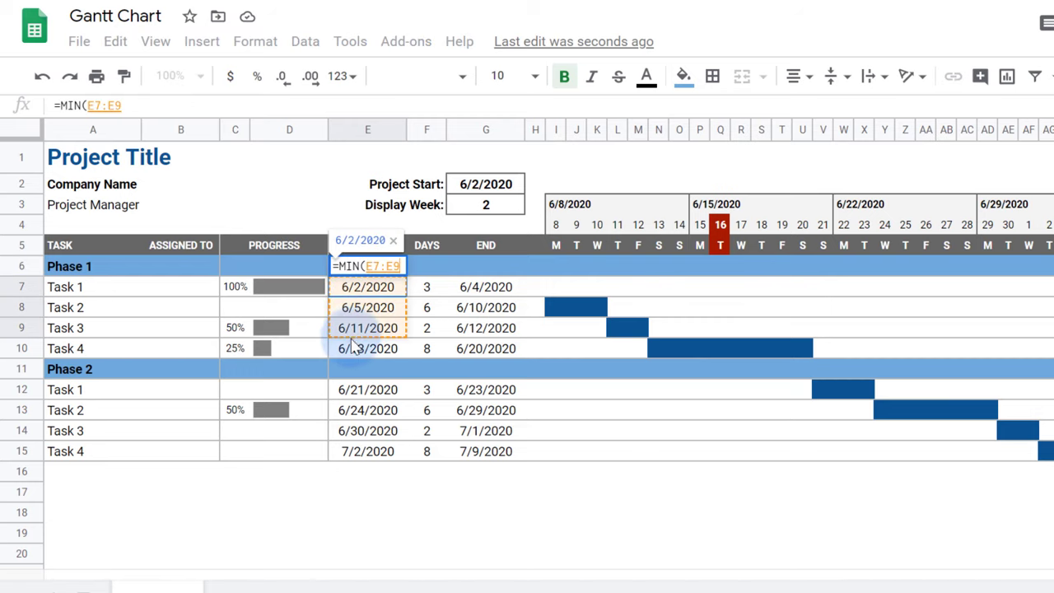
pyautogui.press('Return')
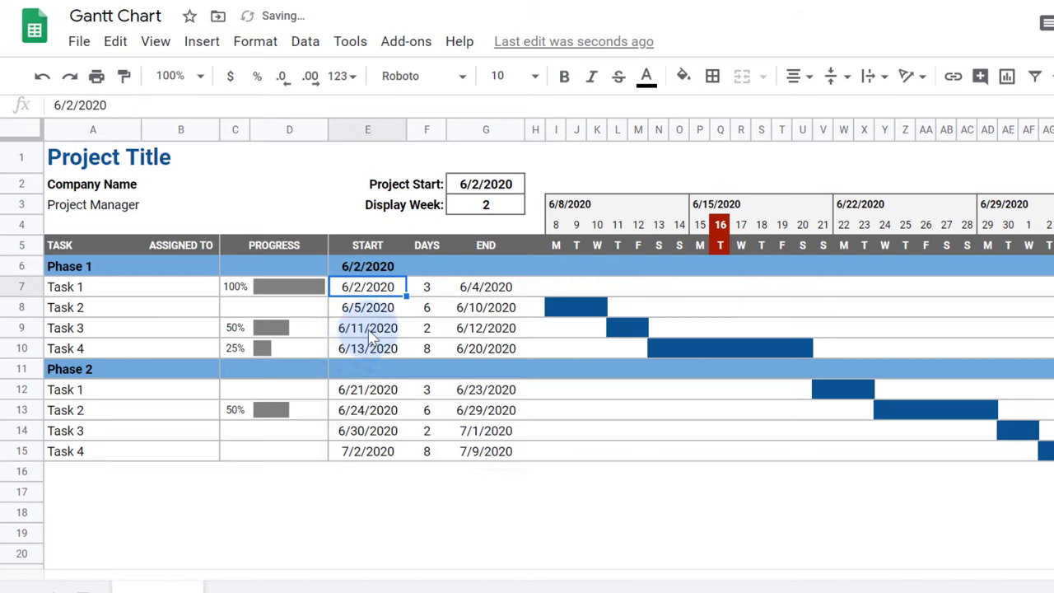
pyautogui.click(486, 268)
pyautogui.write('=MAX(')
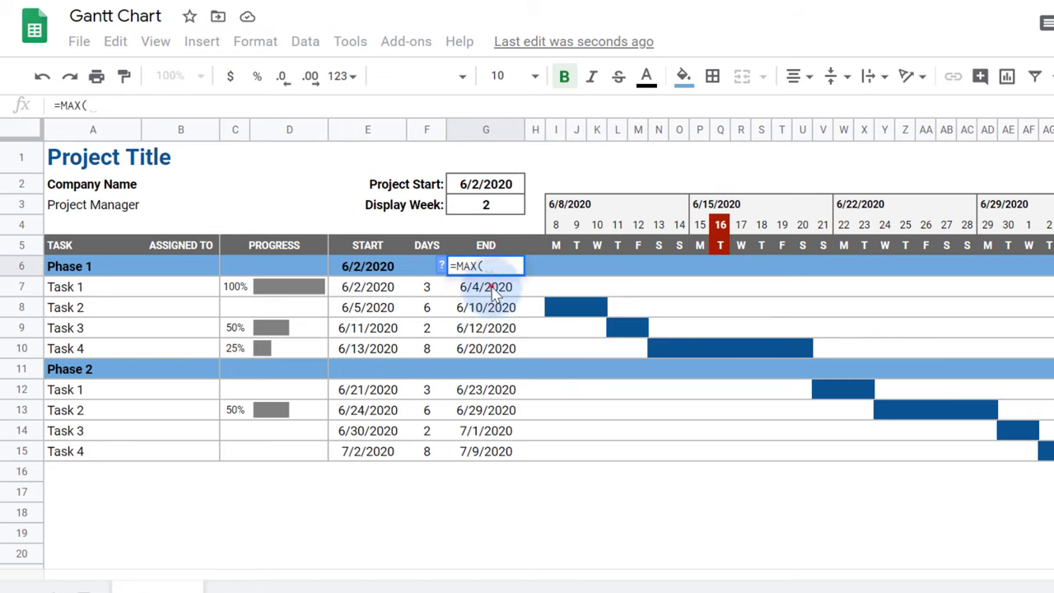
pyautogui.moveTo(486, 289); pyautogui.dragTo(489, 353)
pyautogui.press('Return')
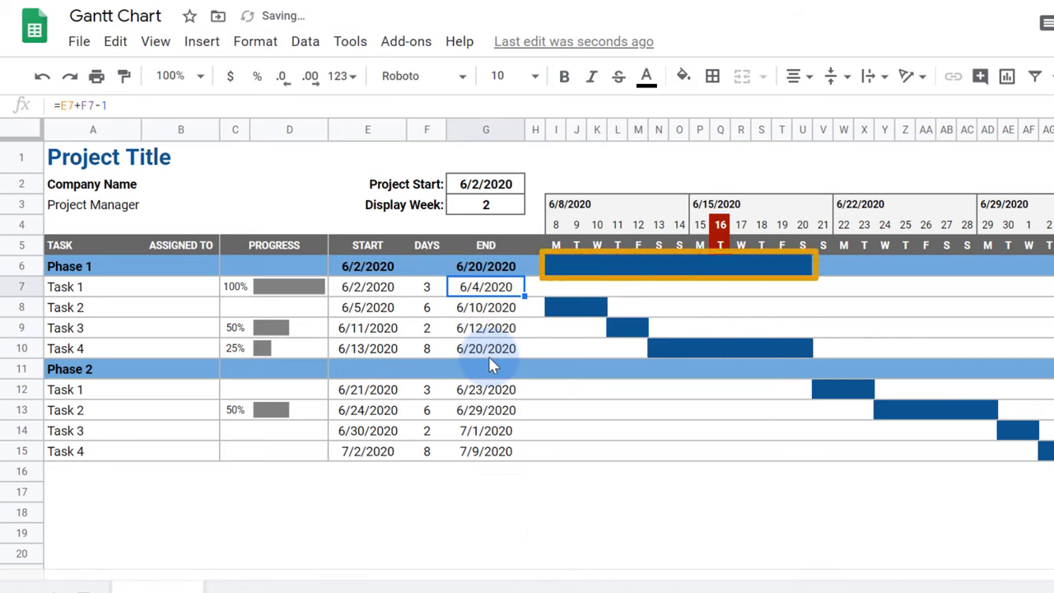
# Copy the Phase 1 summary date formulas in E6:G6 to the Phase 2 row, starting at E11
pyautogui.moveTo(367, 266); pyautogui.dragTo(486, 272)
pyautogui.hotkey('ctrl', 'c')
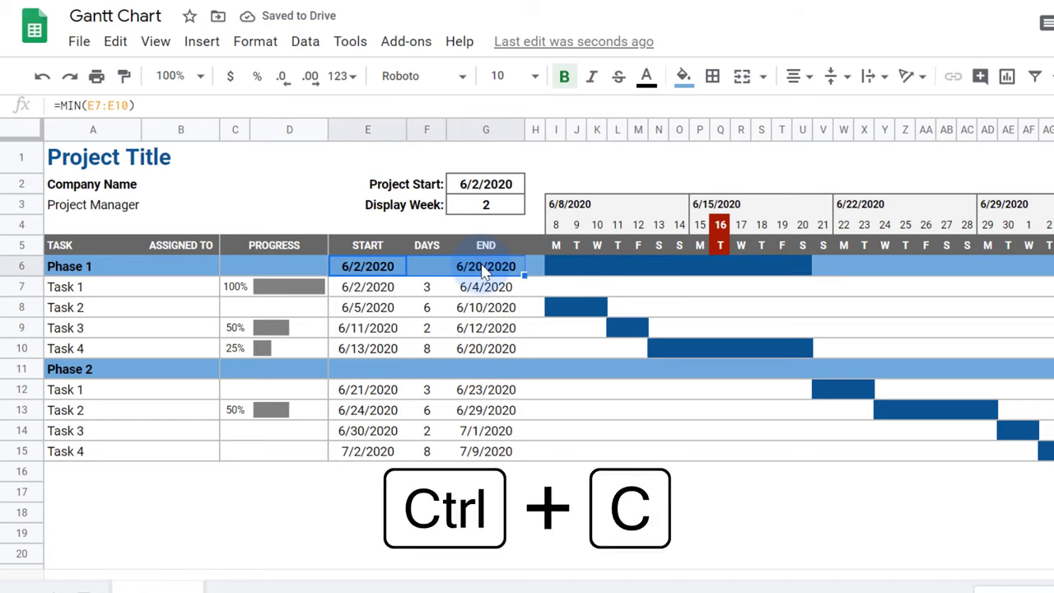
pyautogui.click(366, 372)
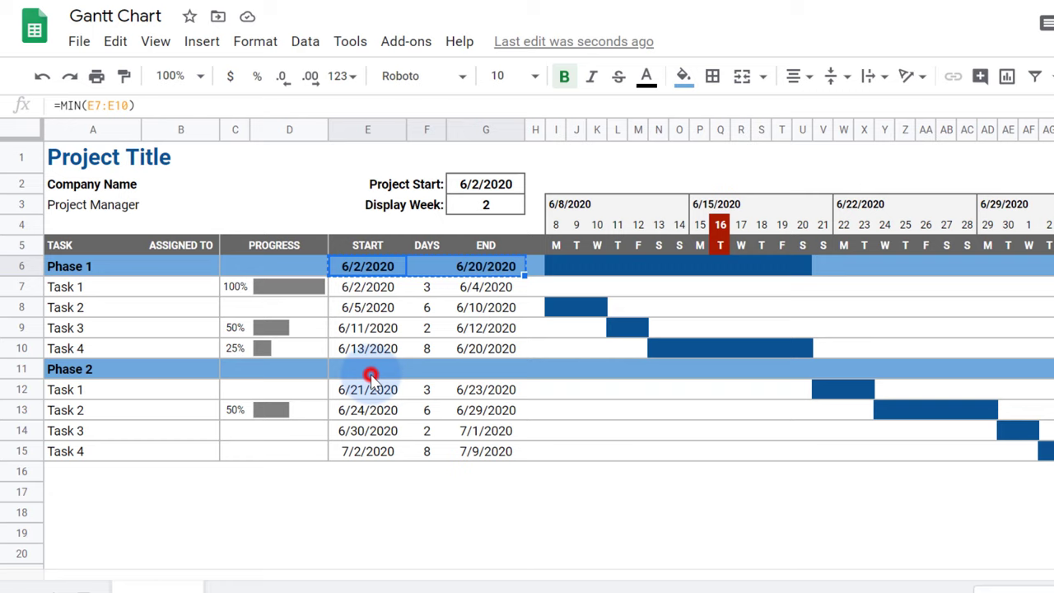
pyautogui.hotkey('ctrl', 'v')
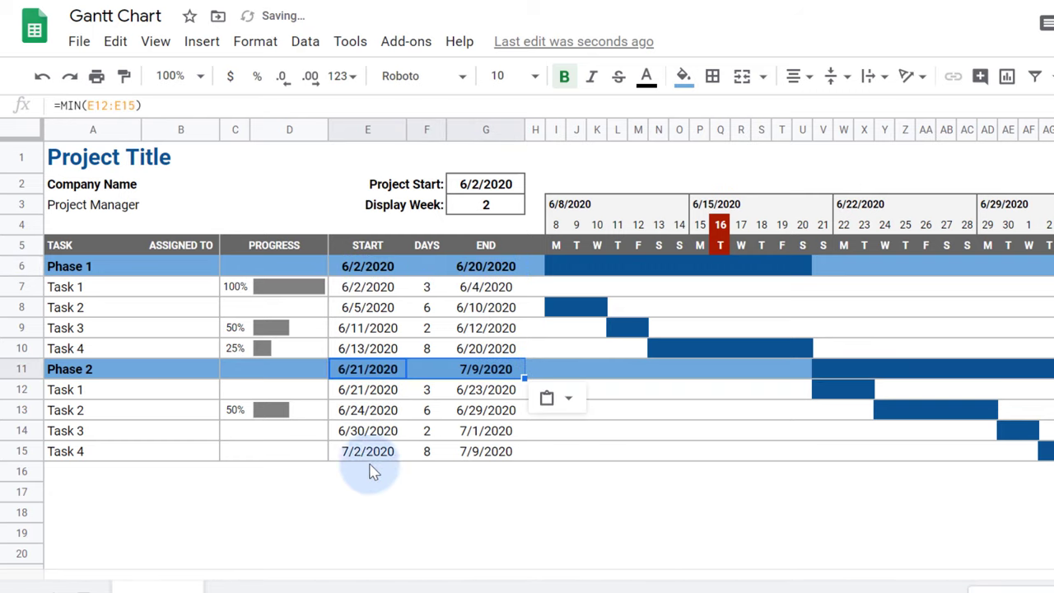
pyautogui.click(370, 478)
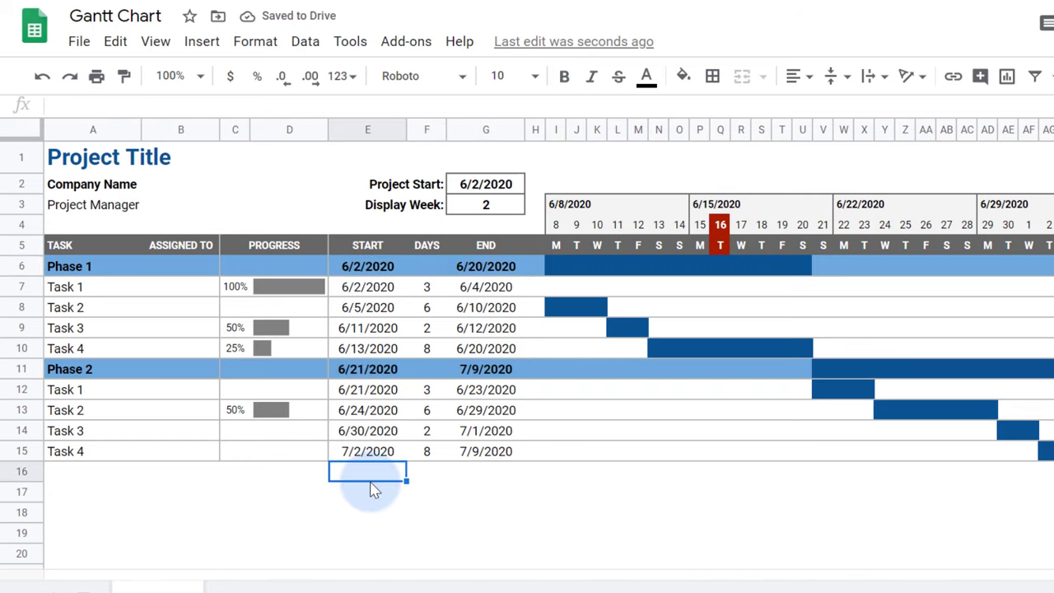
# Group the Phase 1 task rows 7 to 10, and test the group by collapsing and expanding it
pyautogui.moveTo(23, 286); pyautogui.dragTo(27, 348)
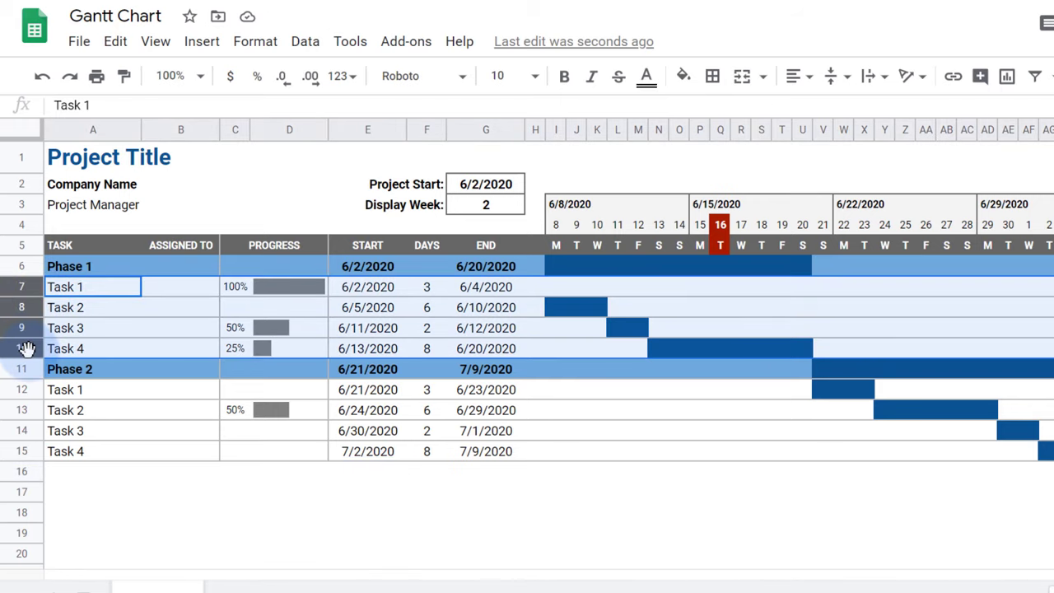
pyautogui.click(305, 41)
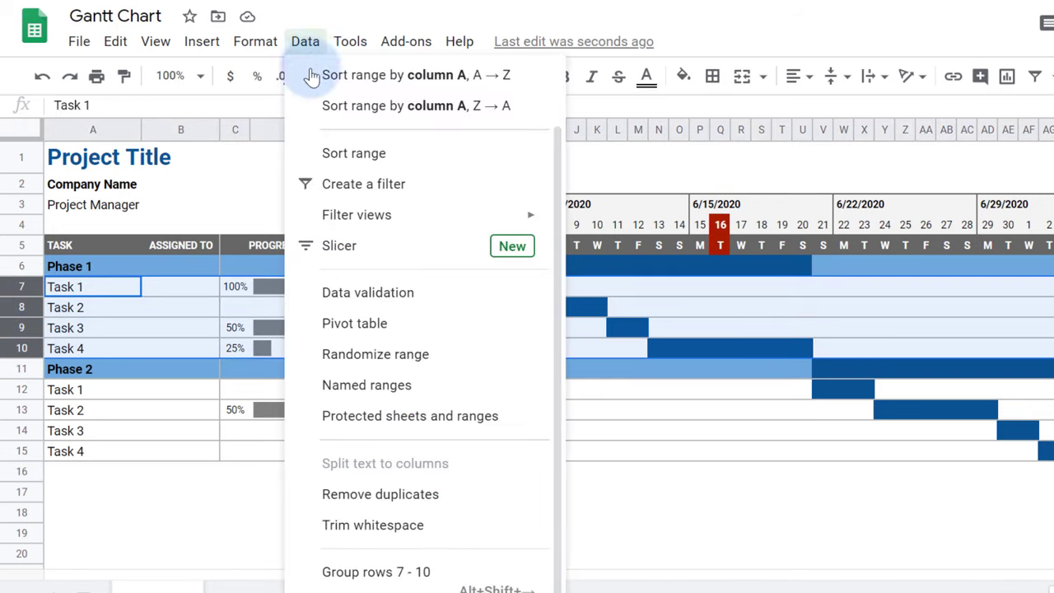
pyautogui.click(377, 570)
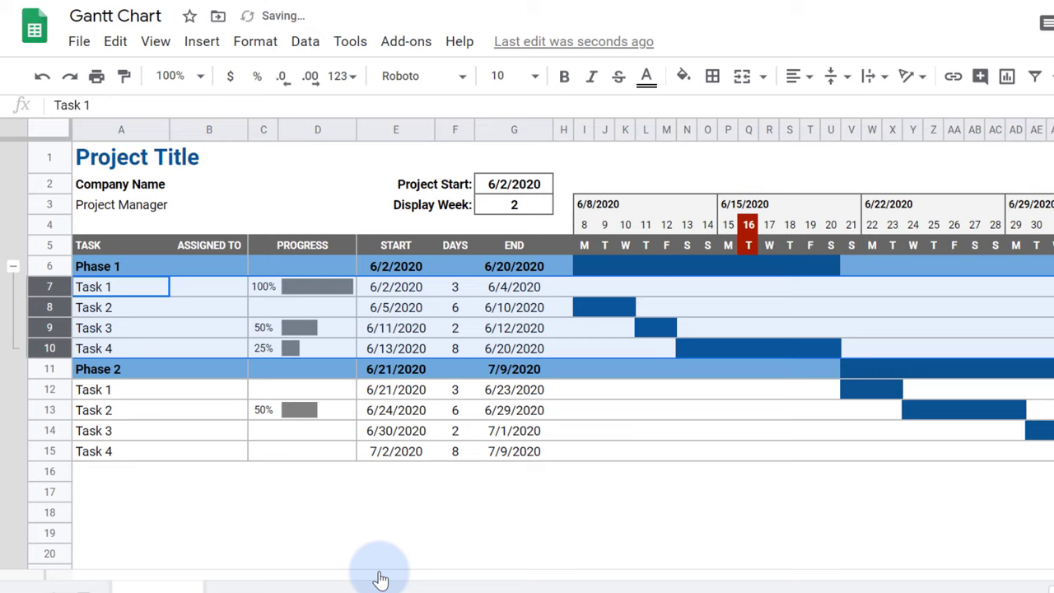
pyautogui.click(13, 265)
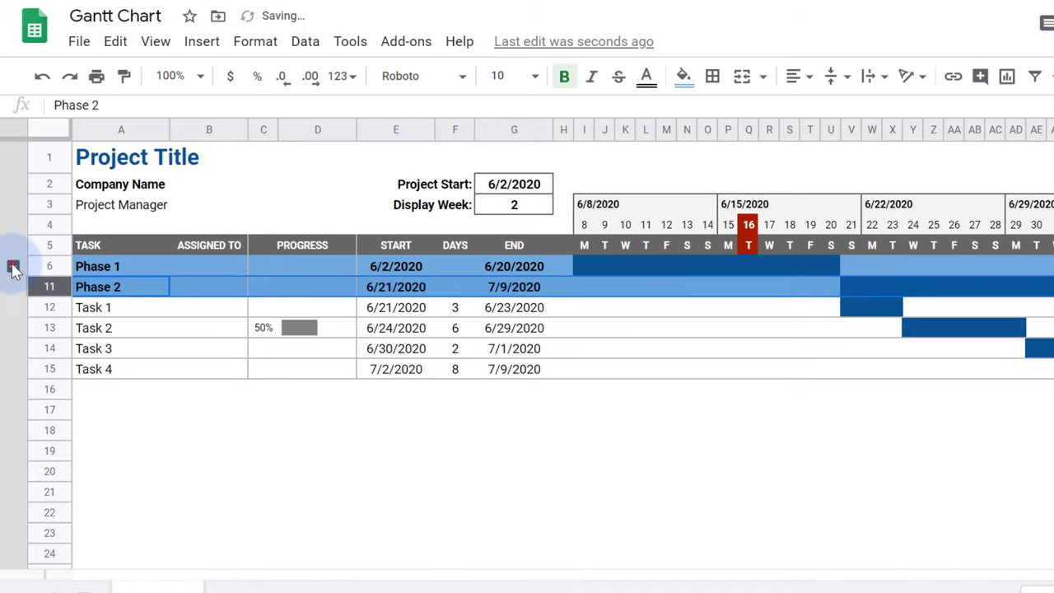
pyautogui.click(13, 266)
# Group the Phase 2 task rows 12 to 15
pyautogui.click(50, 390)
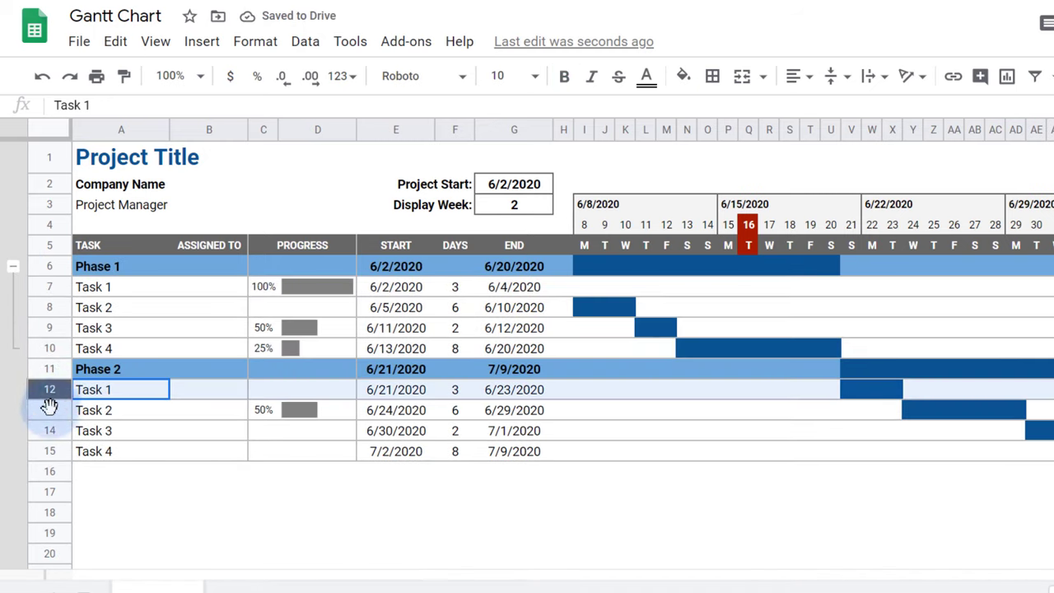
pyautogui.moveTo(49, 406); pyautogui.dragTo(52, 453)
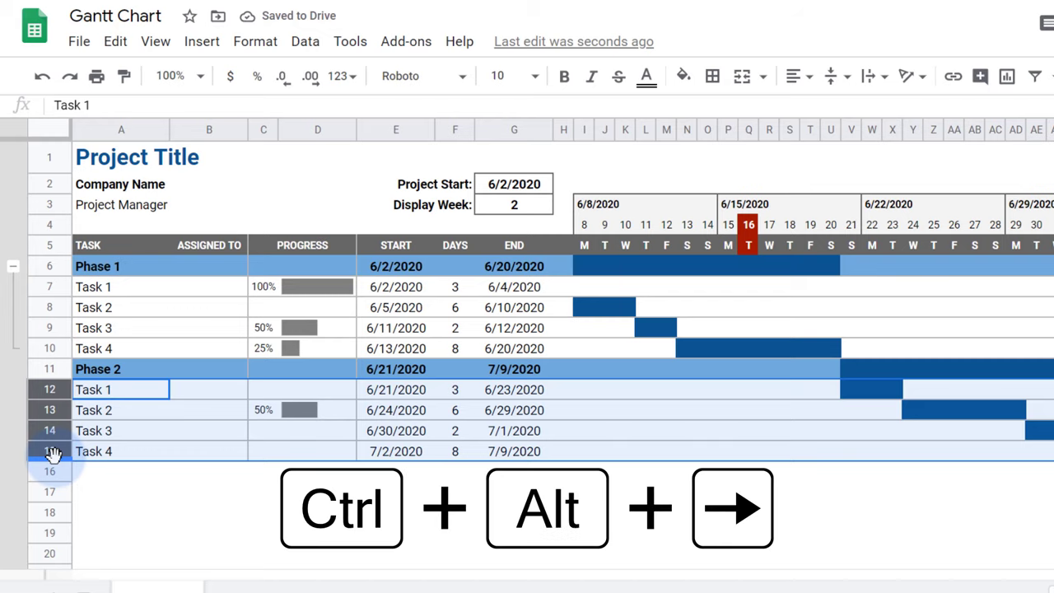
pyautogui.hotkey('ctrl', 'alt', 'Right')
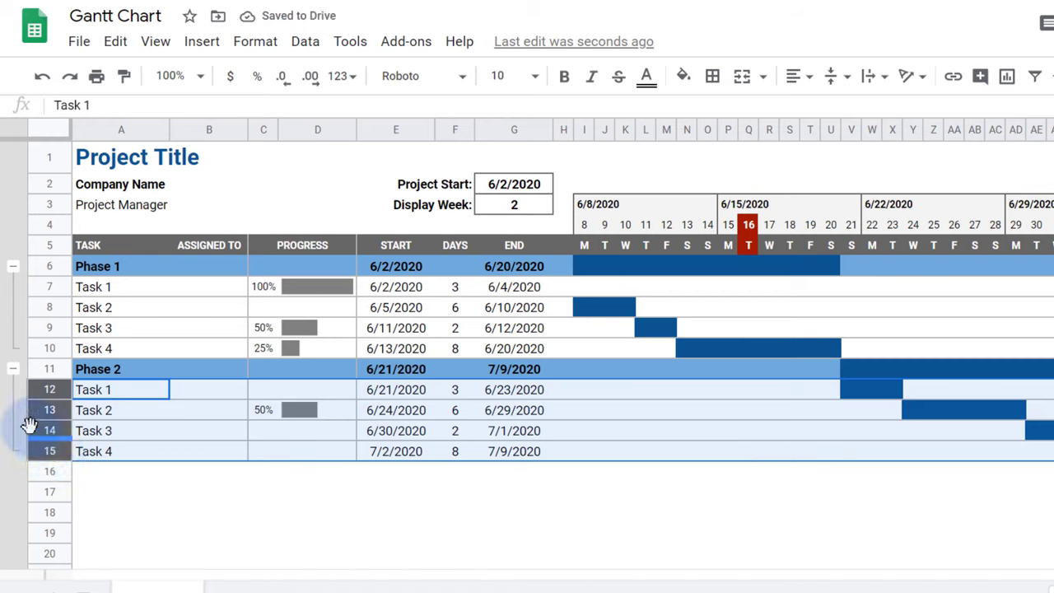
# Collapse the Phase 1 and Phase 2 row groups to show only the phase summaries, and expand both again
pyautogui.click(13, 368)
pyautogui.click(12, 269)
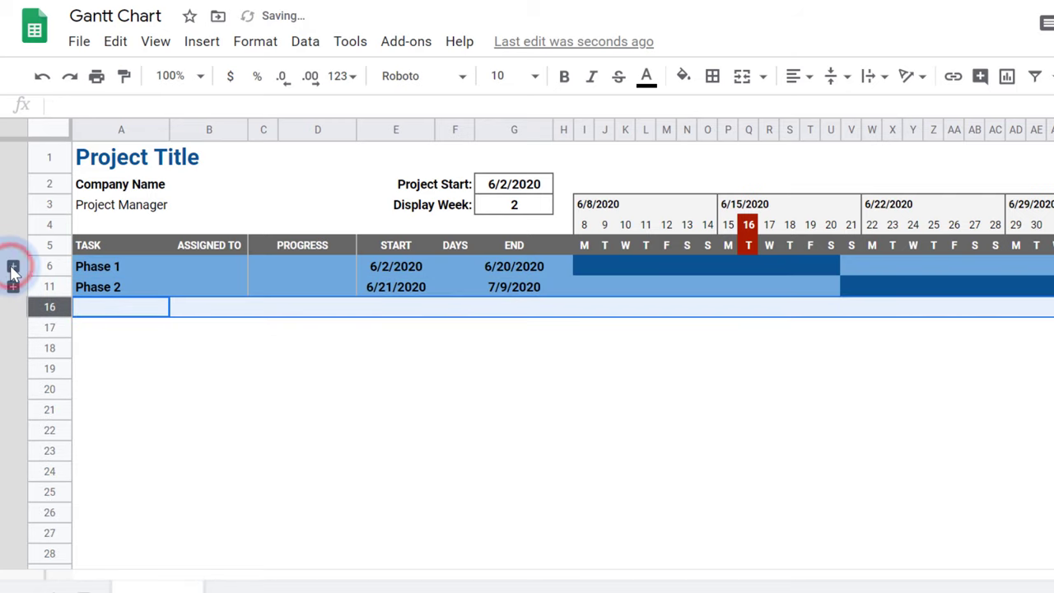
pyautogui.click(113, 371)
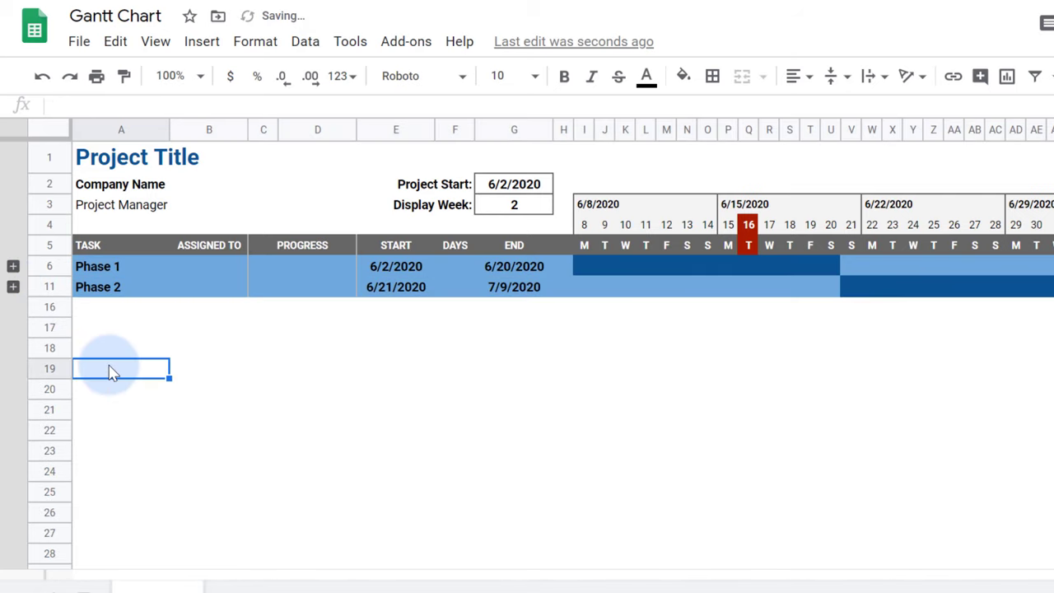
pyautogui.click(13, 267)
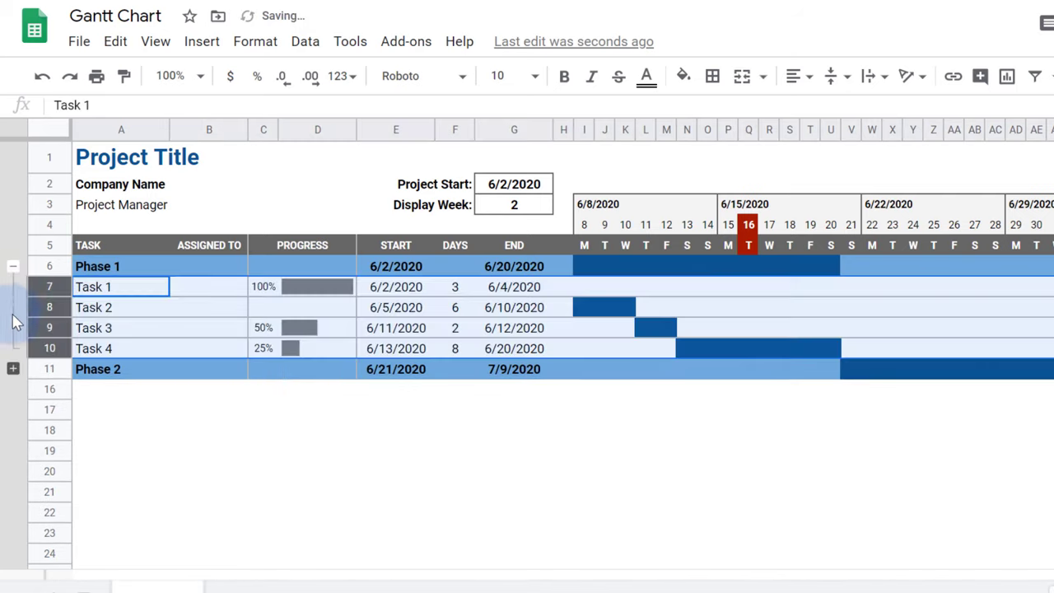
pyautogui.click(12, 370)
pyautogui.click(195, 519)
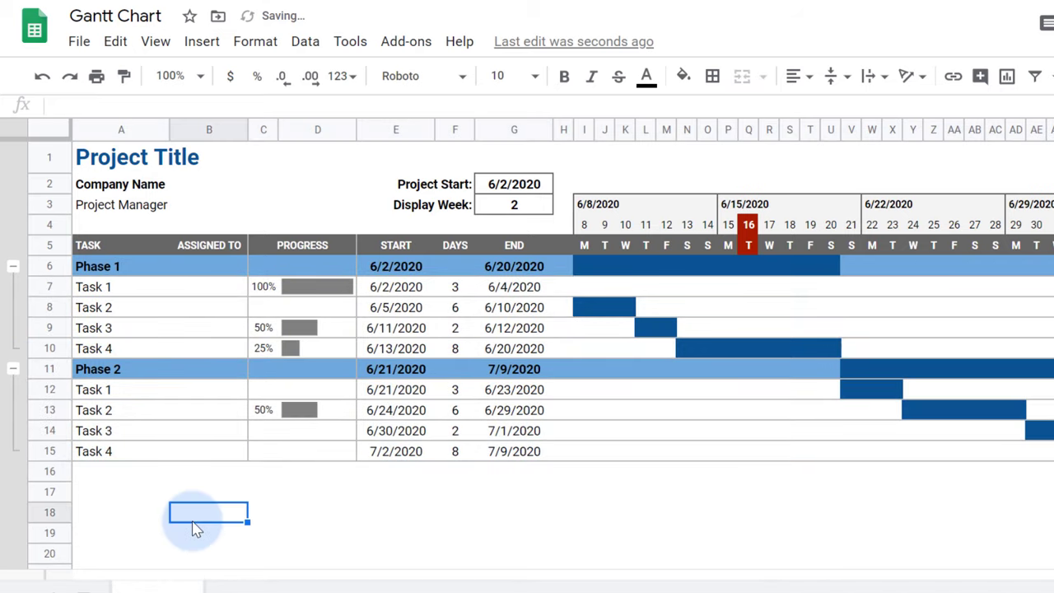